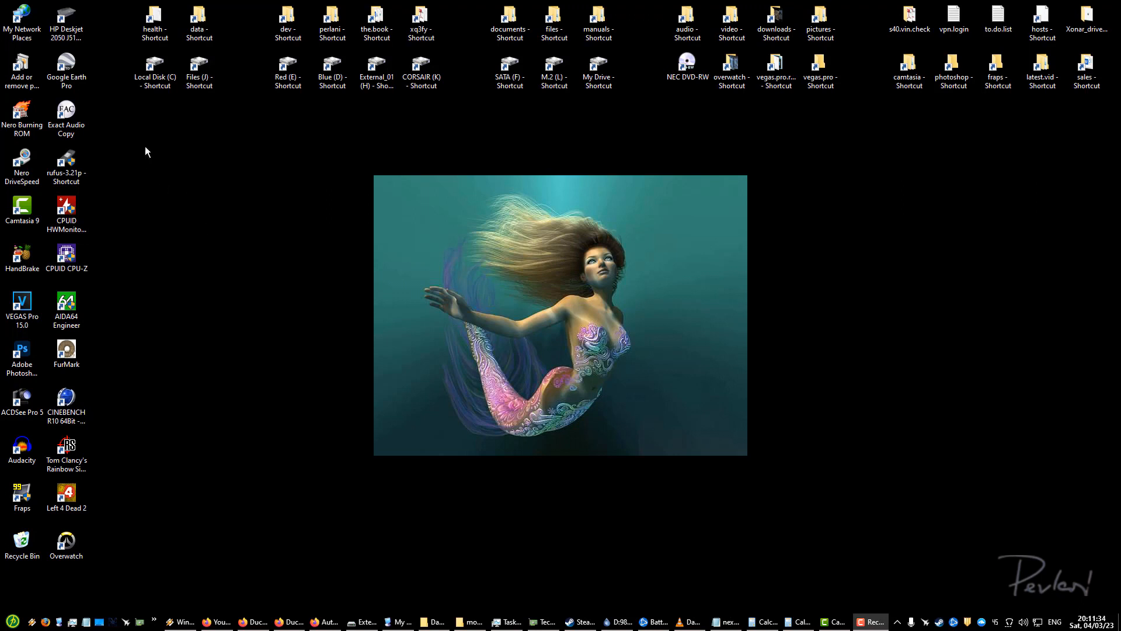
- Search for msconfig and launch System Configuration from the result
drag(118, 108, 1108, 563)
key(super)
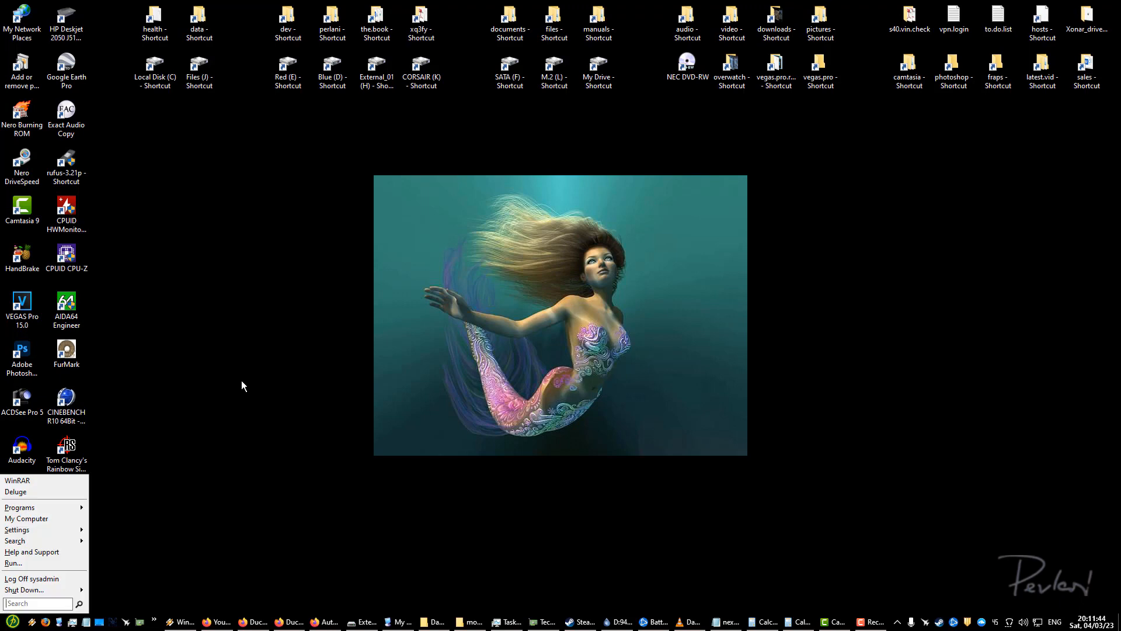
text(msconfig)
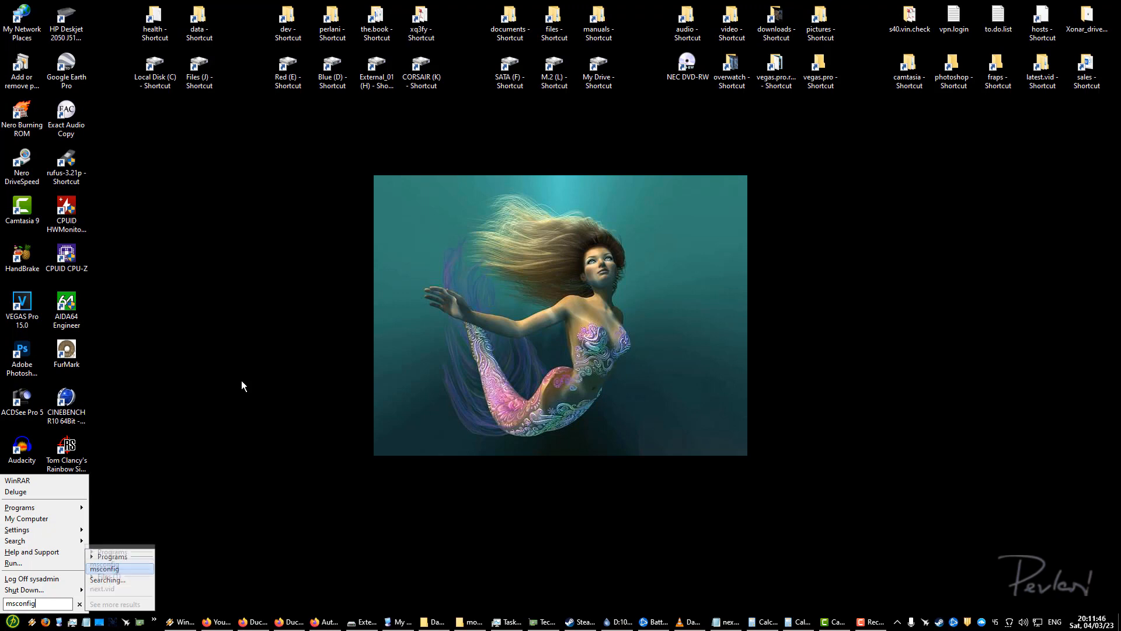
right_click(120, 563)
click(204, 305)
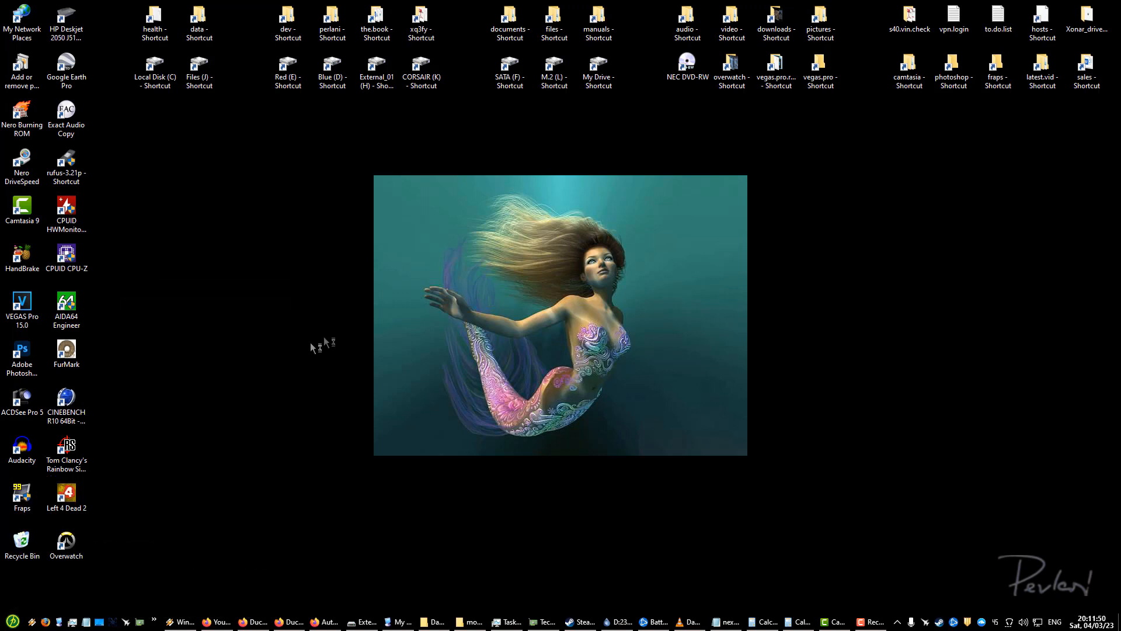
drag(489, 203, 425, 156)
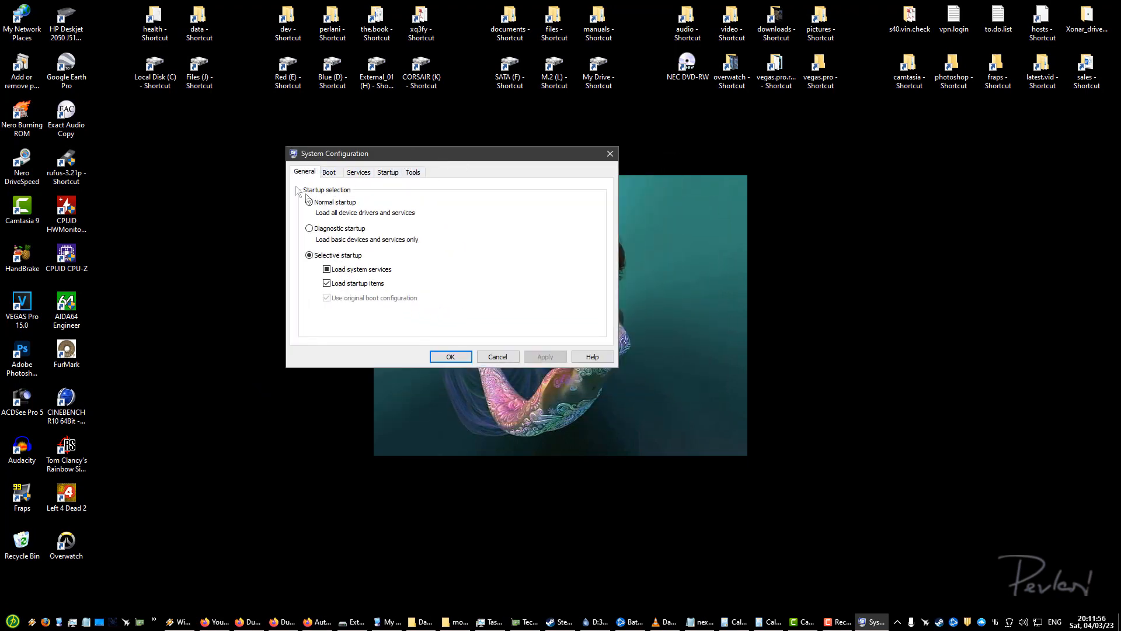
- Show the services list in System Configuration and hide all Microsoft services
click(382, 170)
click(359, 173)
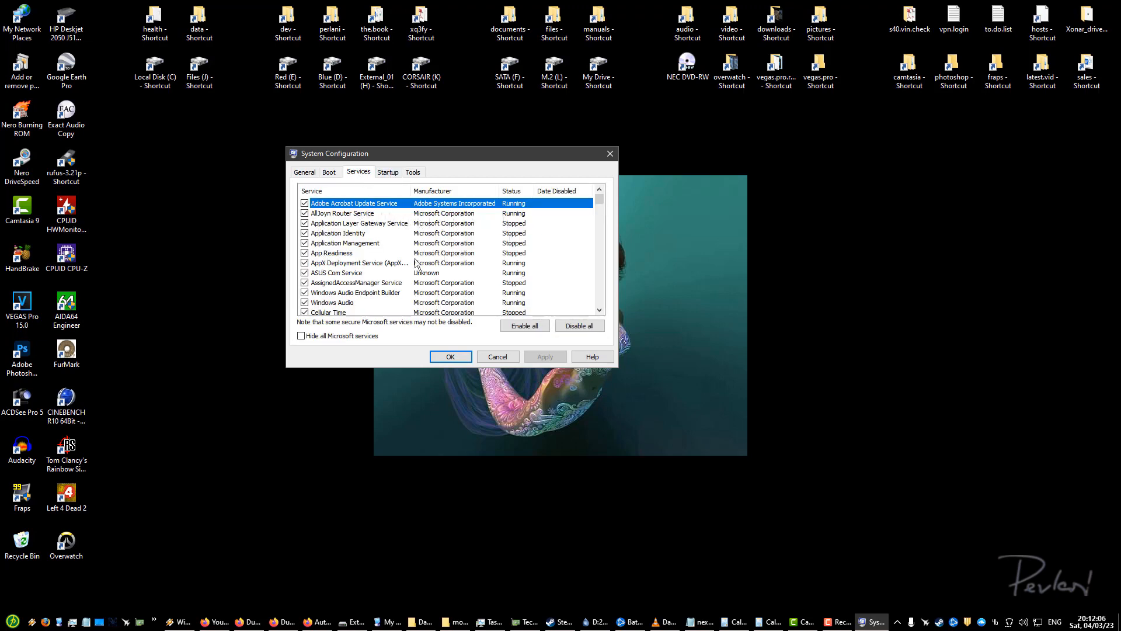
click(333, 341)
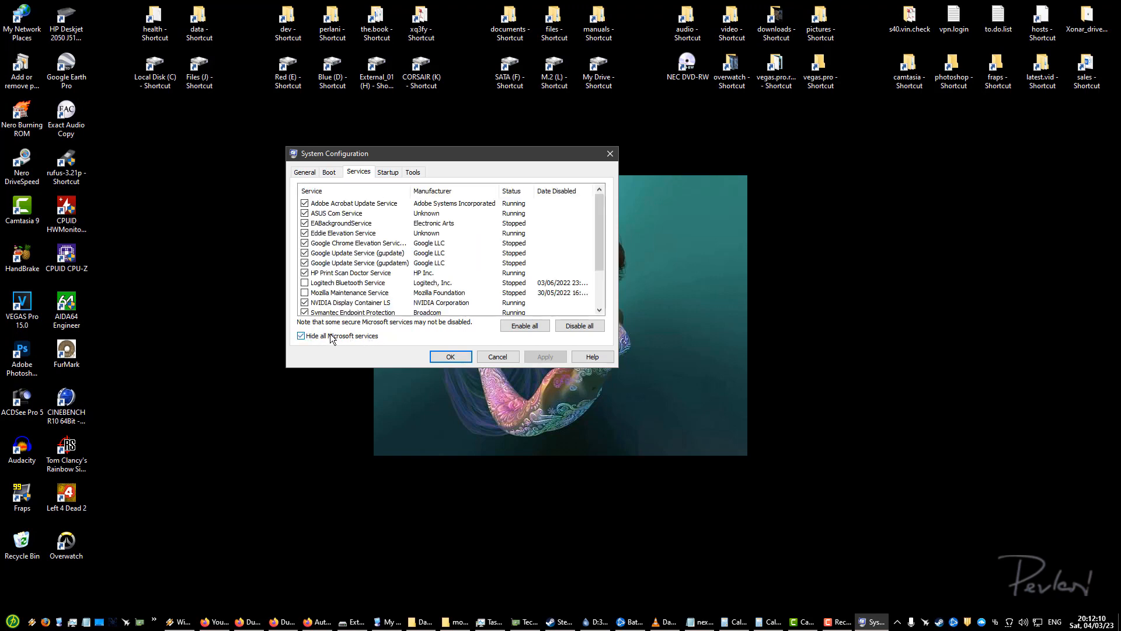
drag(477, 156, 471, 170)
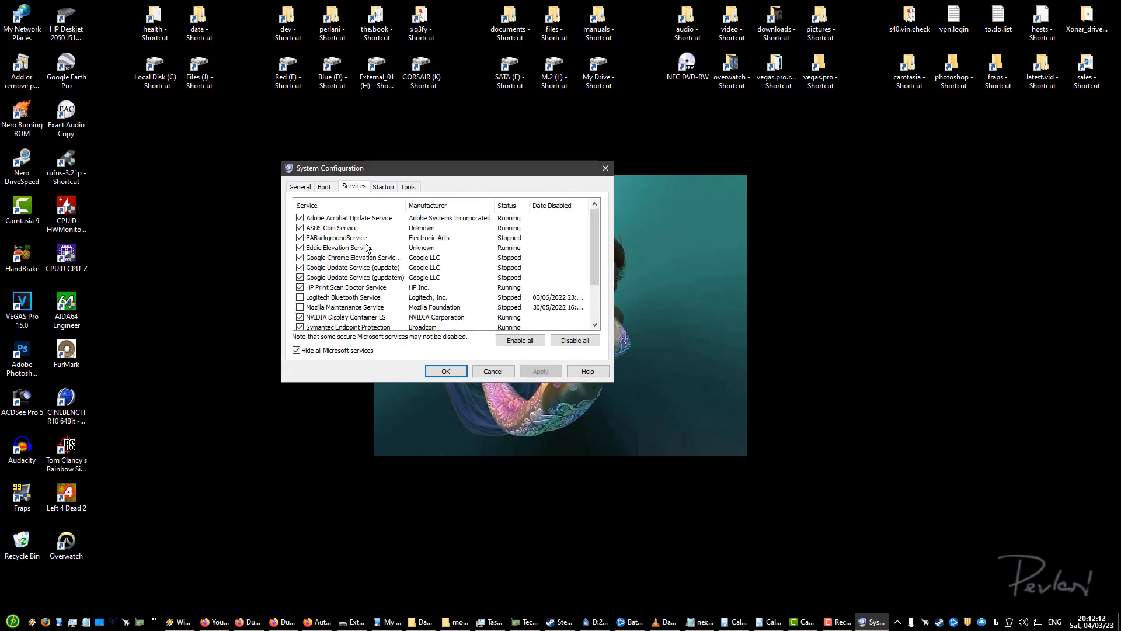
- Widen the Service column and examine the status and disabled dates of the non-Microsoft services
drag(408, 208, 457, 205)
drag(510, 323, 551, 323)
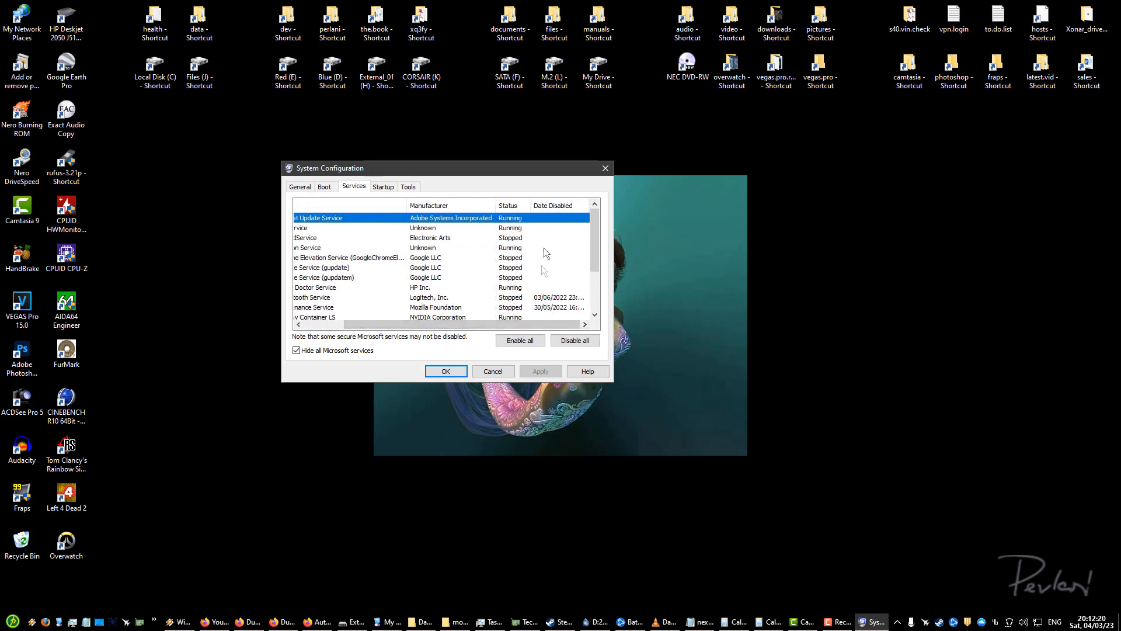
click(543, 307)
drag(526, 325, 482, 324)
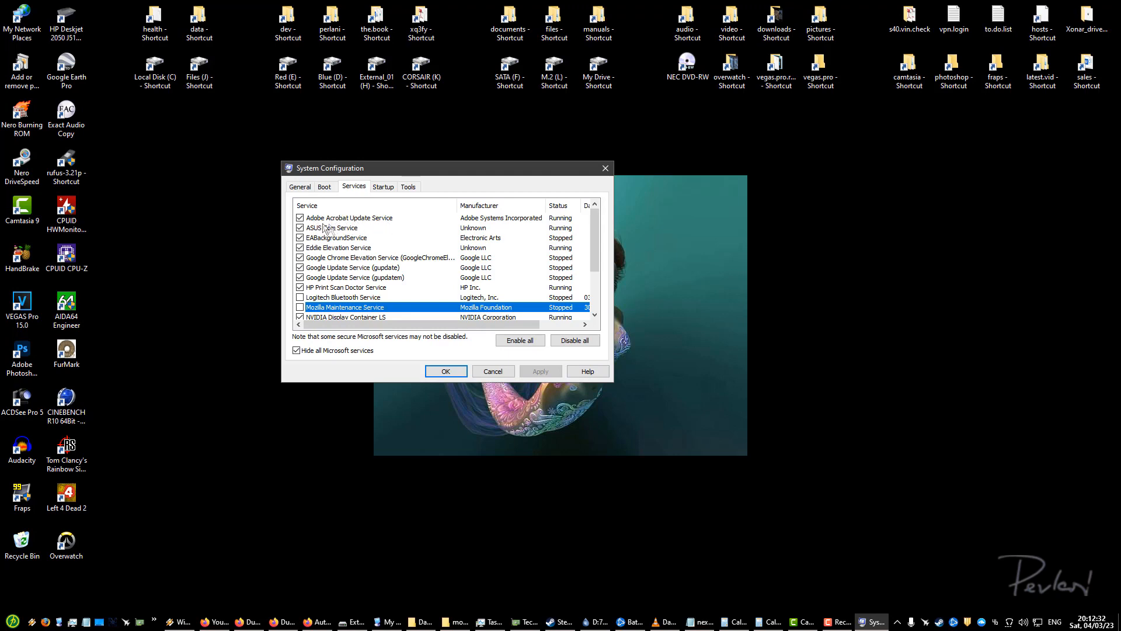
- Disable the Adobe Acrobat Update Service, EABackgroundService, Google Chrome Elevation Service and both Google Update Services (gupdate and gupdatem)
click(300, 218)
click(301, 238)
drag(447, 174, 448, 165)
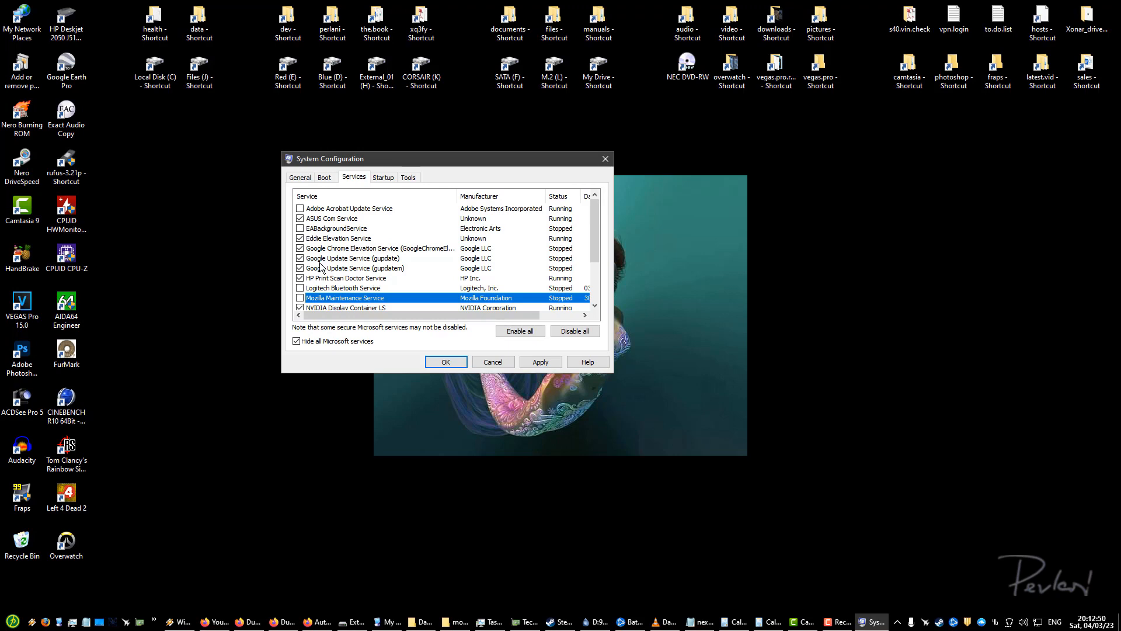
click(300, 258)
click(300, 248)
- Disable the HP Print Scan Doctor Service and the Steam Client Service
scroll(350, 260, down, 1)
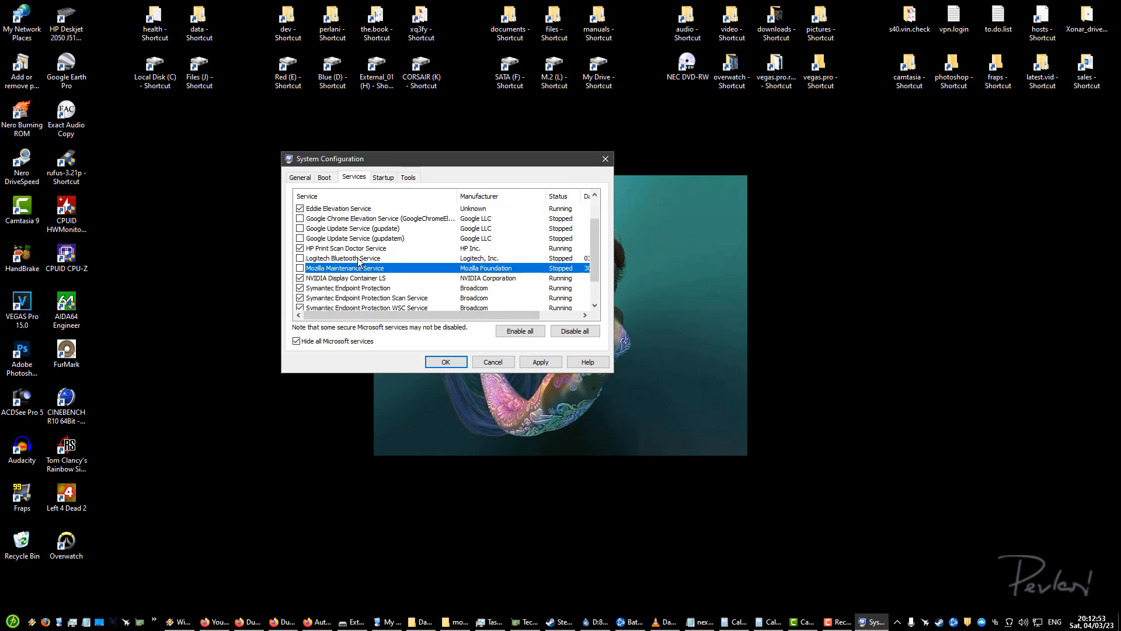
click(301, 248)
scroll(335, 261, down, 1)
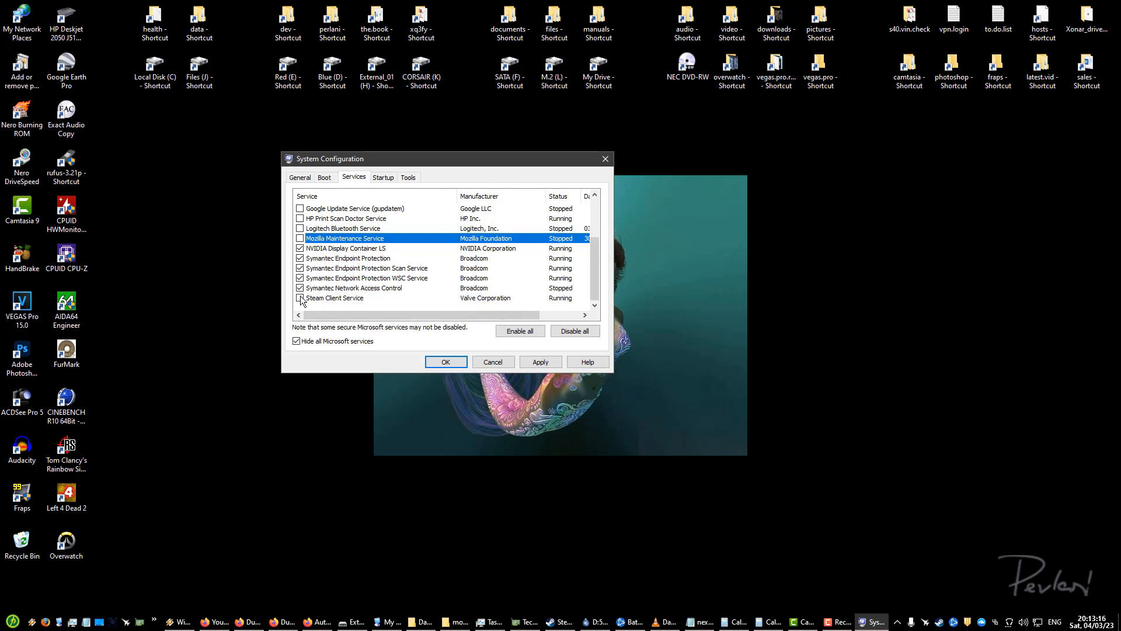
drag(423, 163, 415, 162)
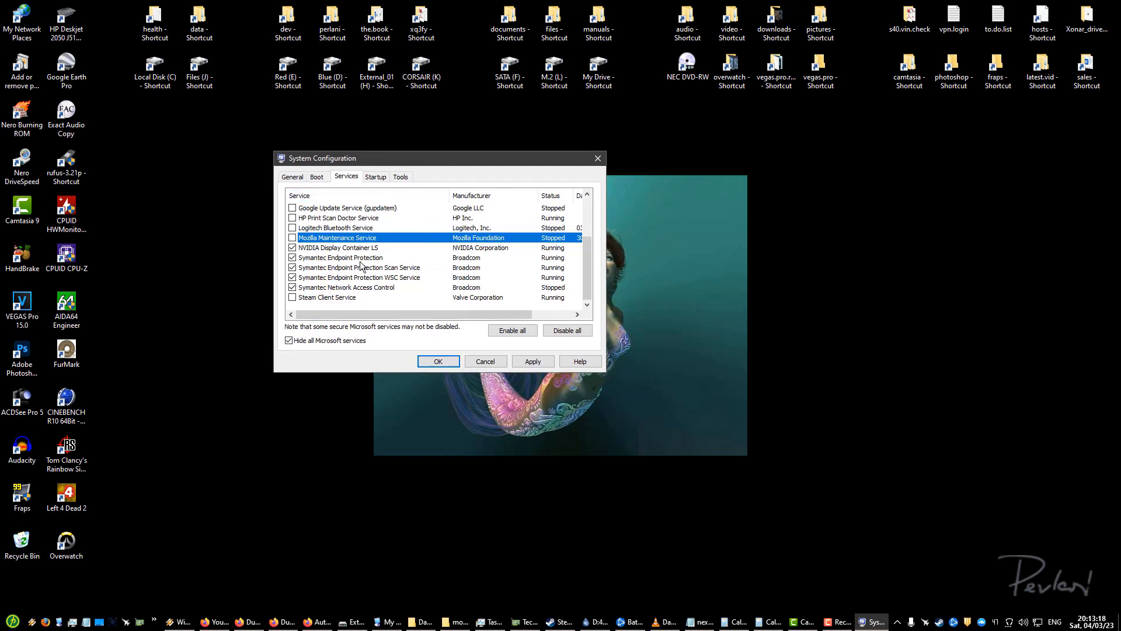
- Review the list of service selections, apply the changes and close System Configuration
scroll(362, 267, up, 2)
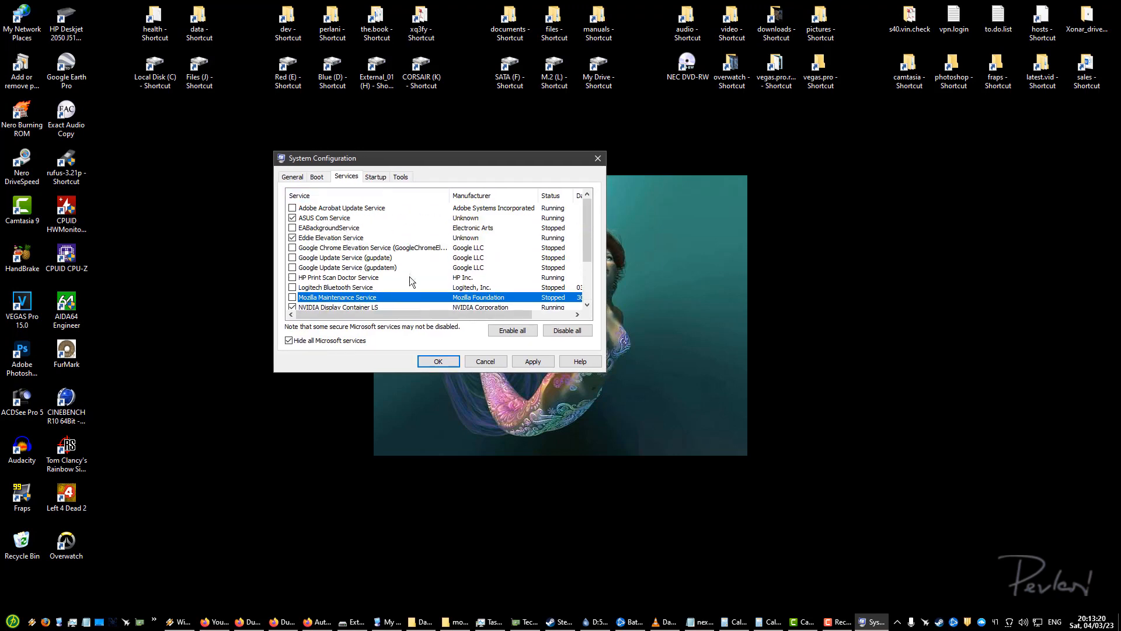
scroll(328, 220, down, 2)
drag(435, 162, 438, 167)
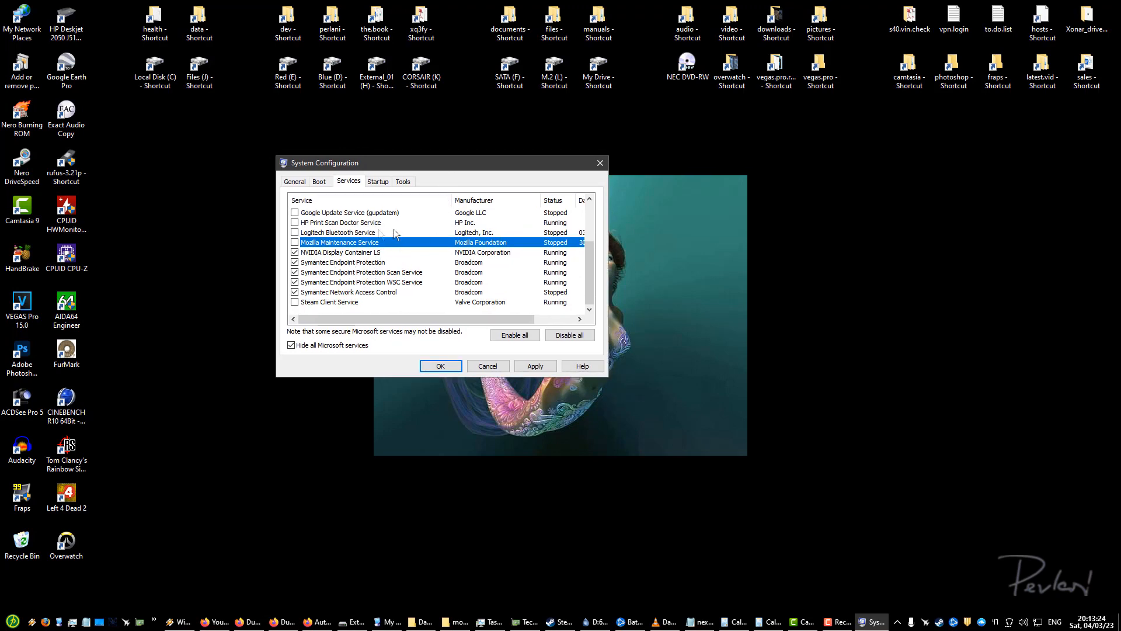
click(533, 366)
scroll(364, 275, up, 2)
scroll(344, 252, down, 2)
click(440, 366)
right_click(233, 251)
click(276, 284)
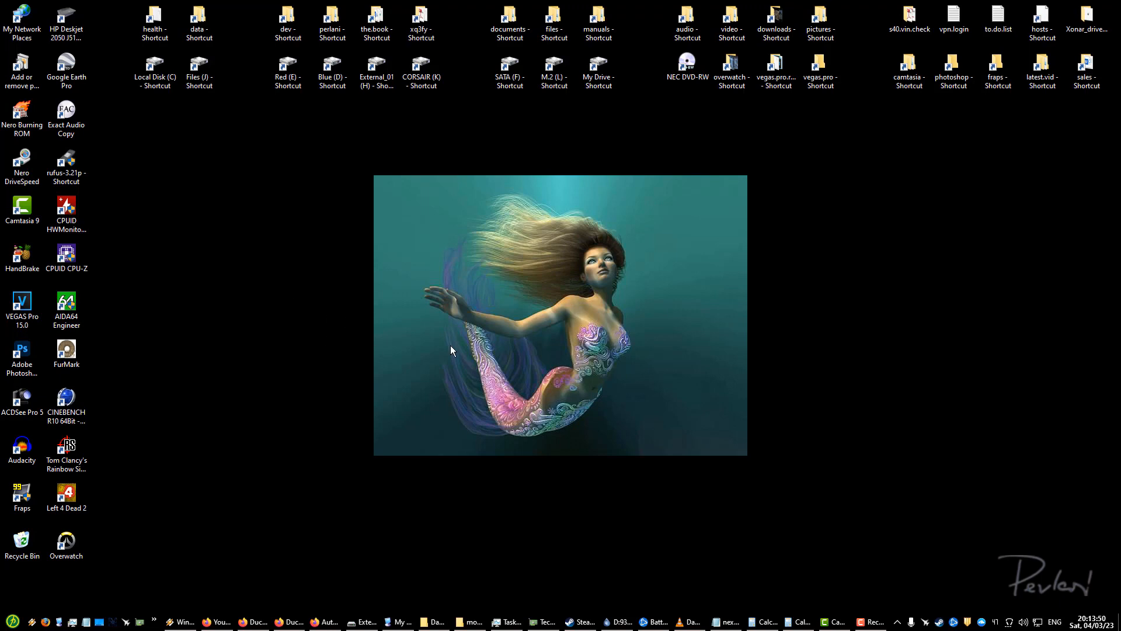
- Bring up Task Manager and examine the status and startup impact of its startup programs
click(506, 614)
drag(553, 140, 317, 153)
click(304, 184)
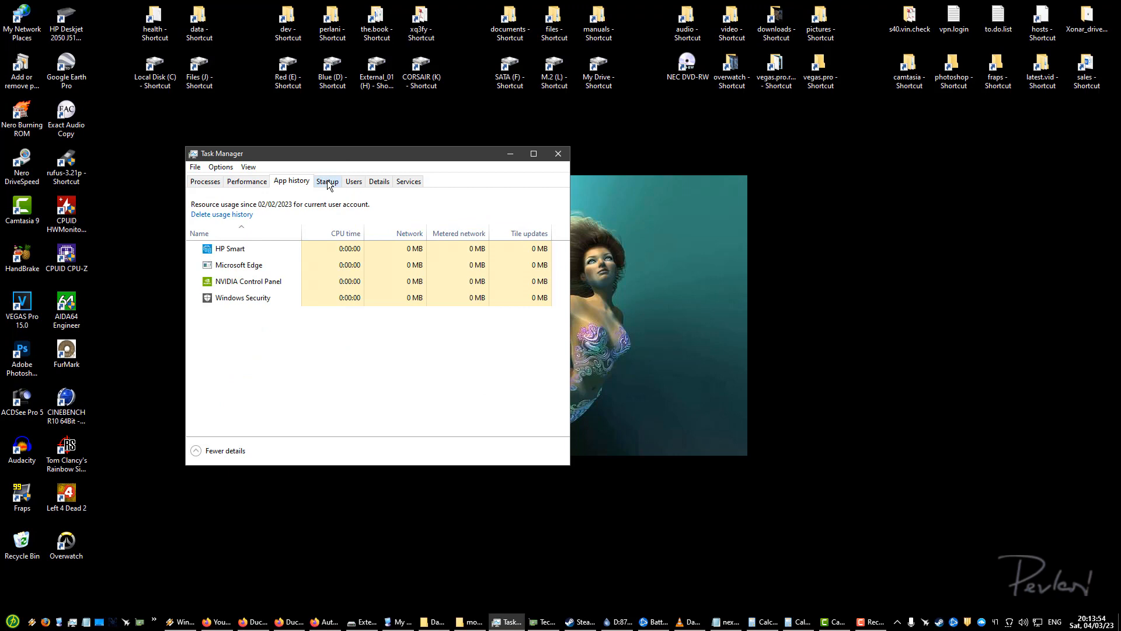
click(327, 181)
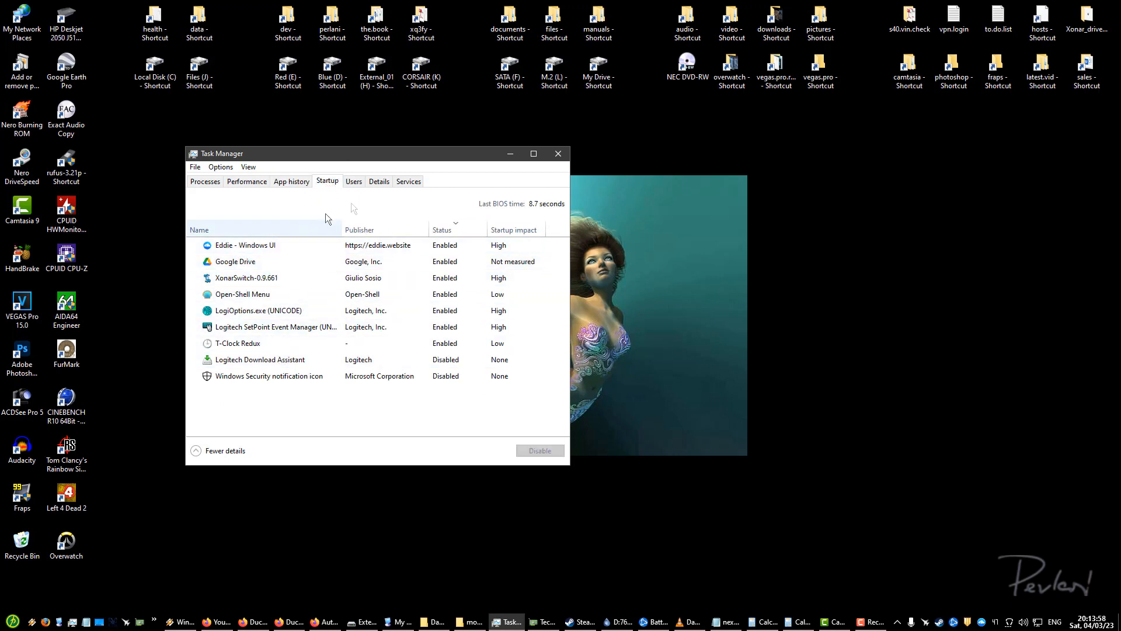
drag(425, 156, 397, 134)
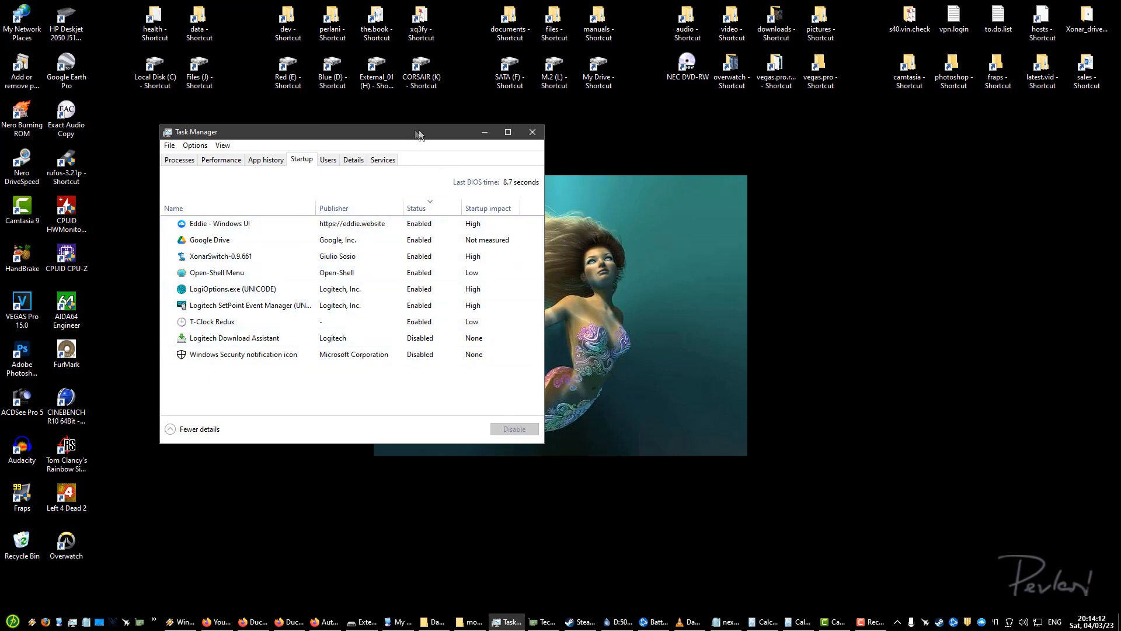
drag(413, 131, 441, 127)
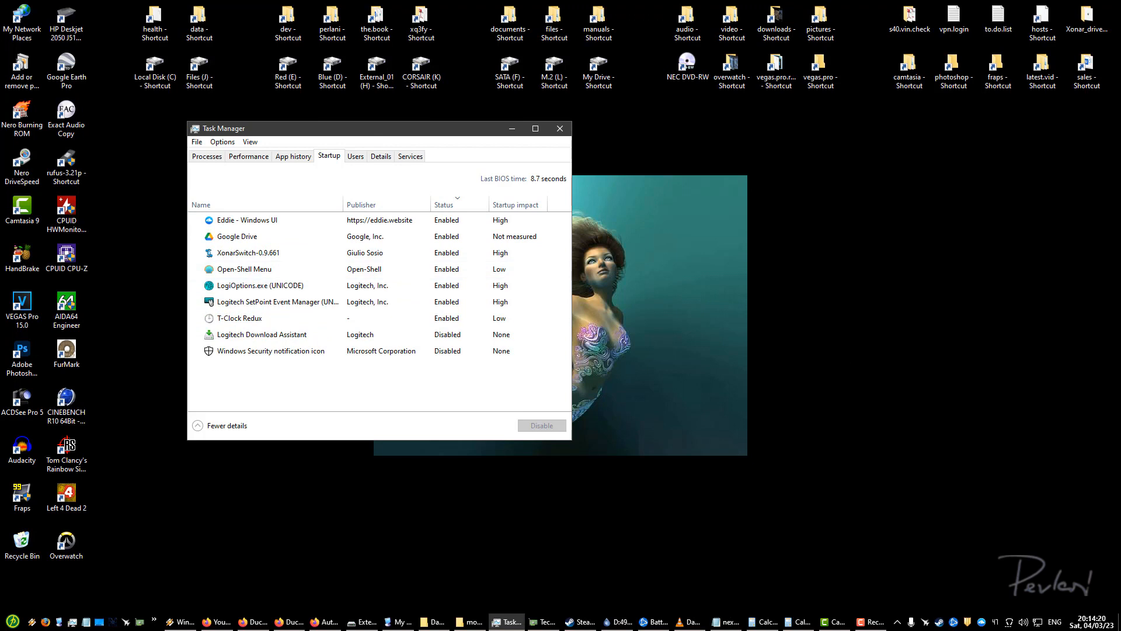
- Switch to the browser window with the Sysinternals Autoruns for Windows page
key(alt+Tab)
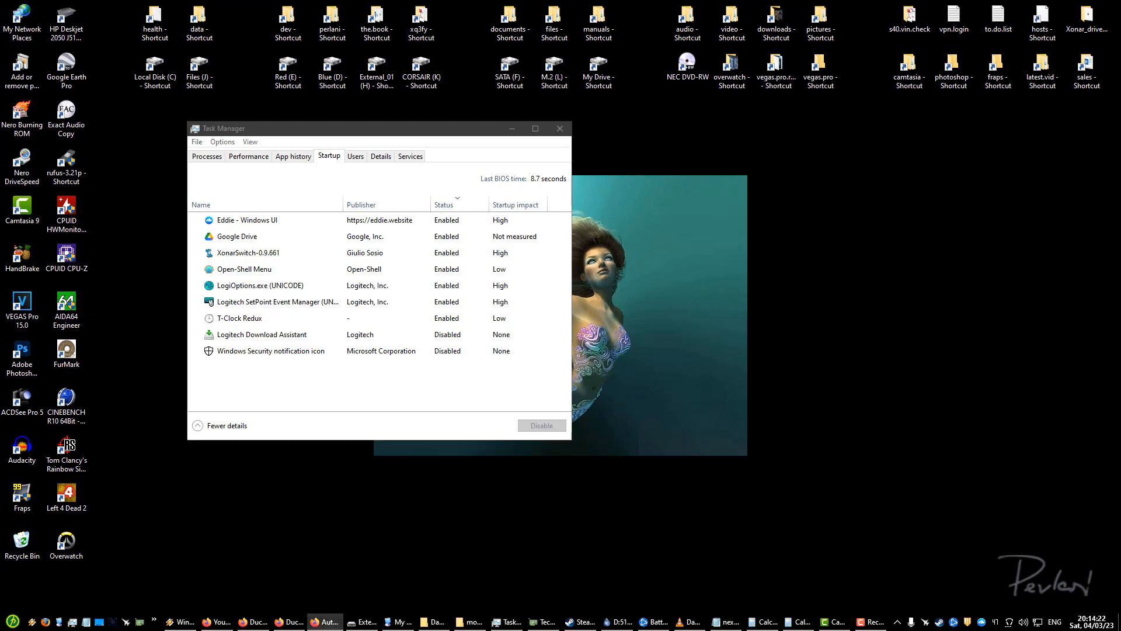
drag(1120, 91, 484, 7)
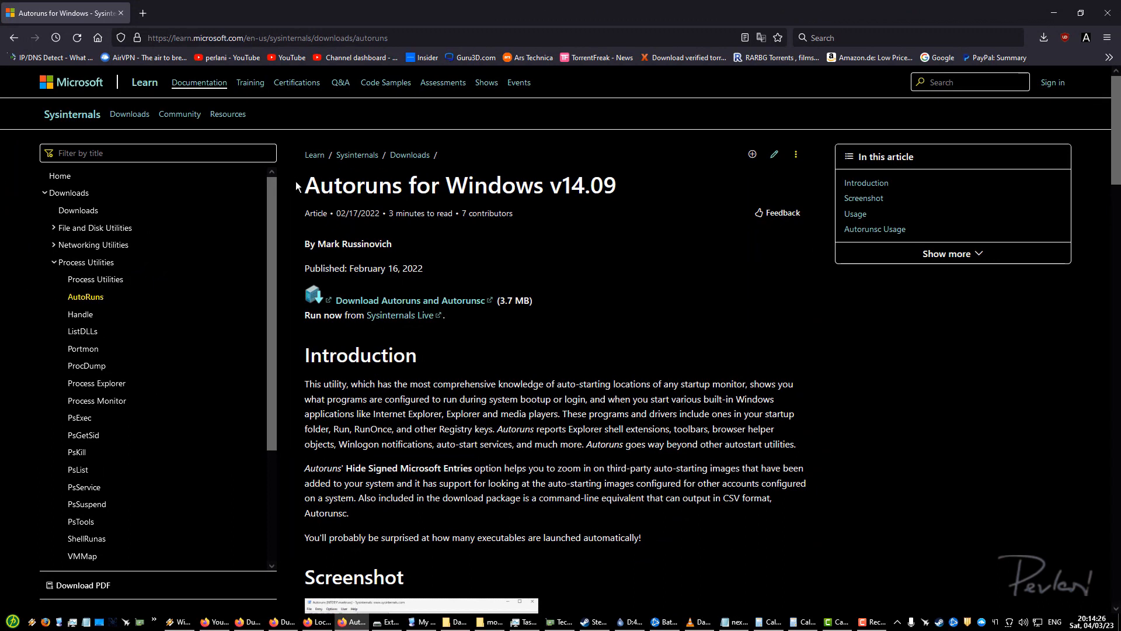
mouse_move(309, 185)
mouse_down()
mouse_move(584, 185)
mouse_move(307, 185)
mouse_up()
- Return to Task Manager's startup programs to review them again, and minimize the window
drag(379, 124, 320, 110)
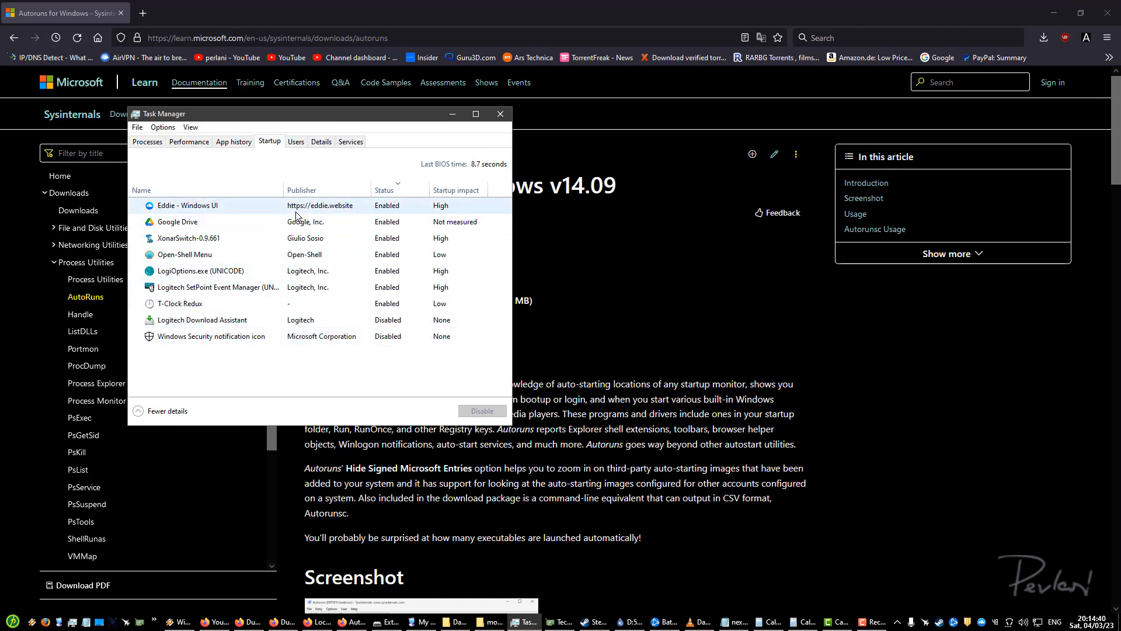
drag(390, 119, 381, 125)
click(225, 147)
click(260, 147)
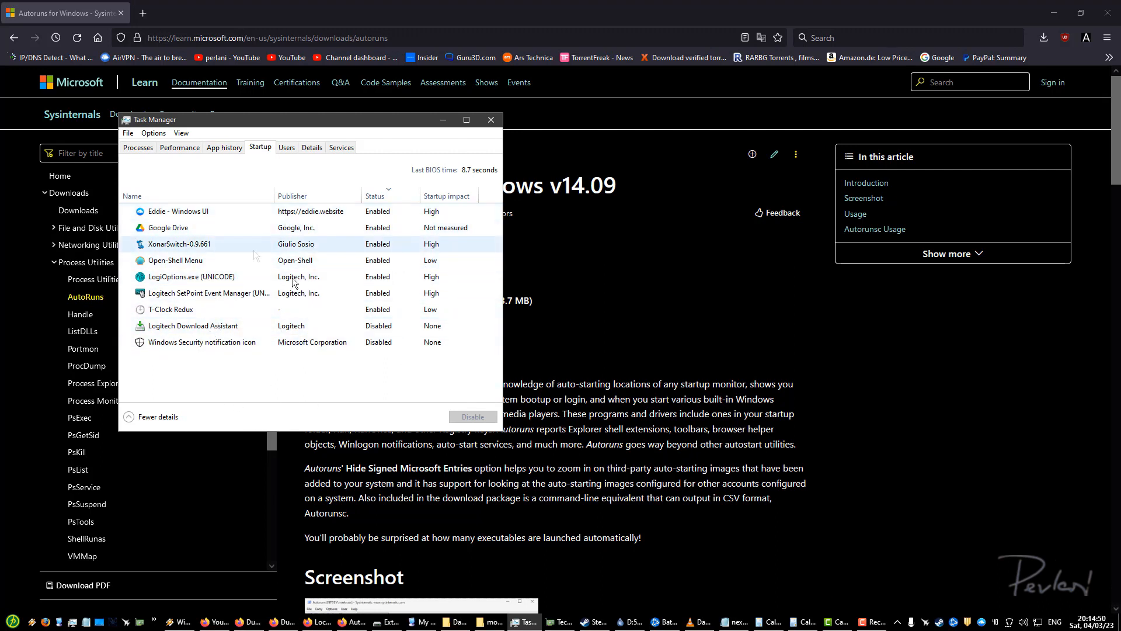
drag(383, 121, 399, 136)
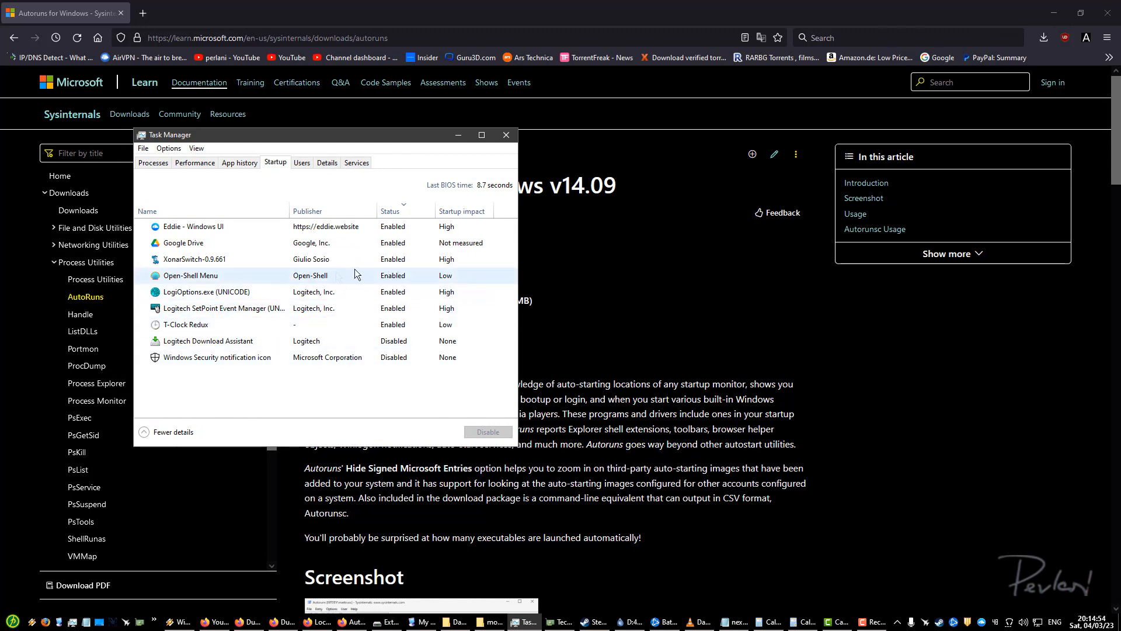
click(457, 135)
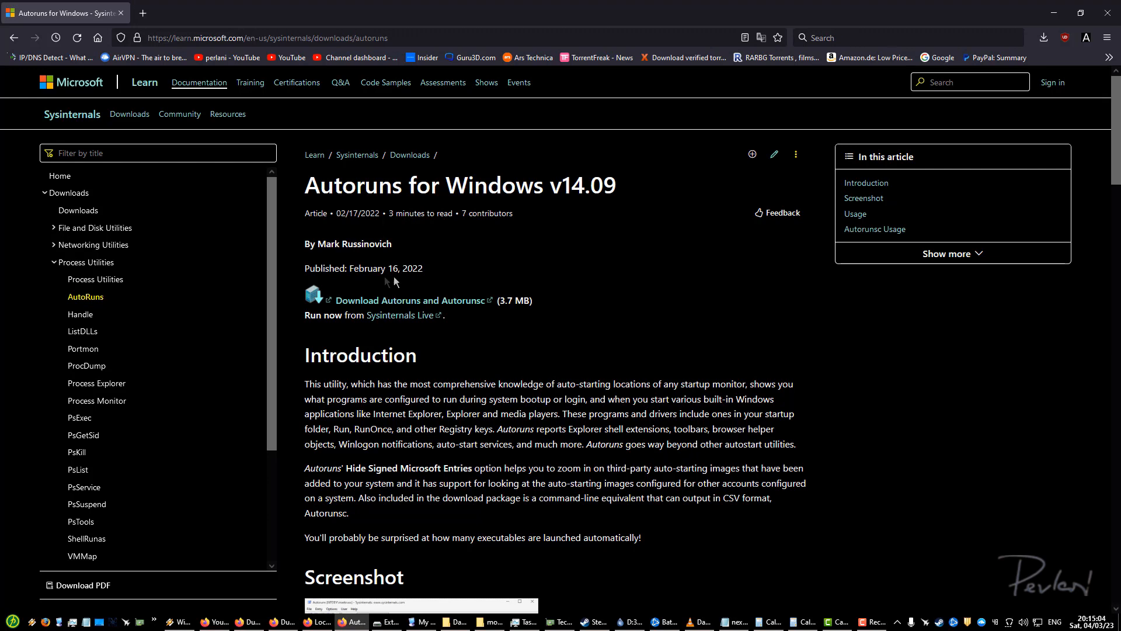
- Check the Autoruns version number and download link on the page, and minimize the browser
drag(550, 186, 619, 187)
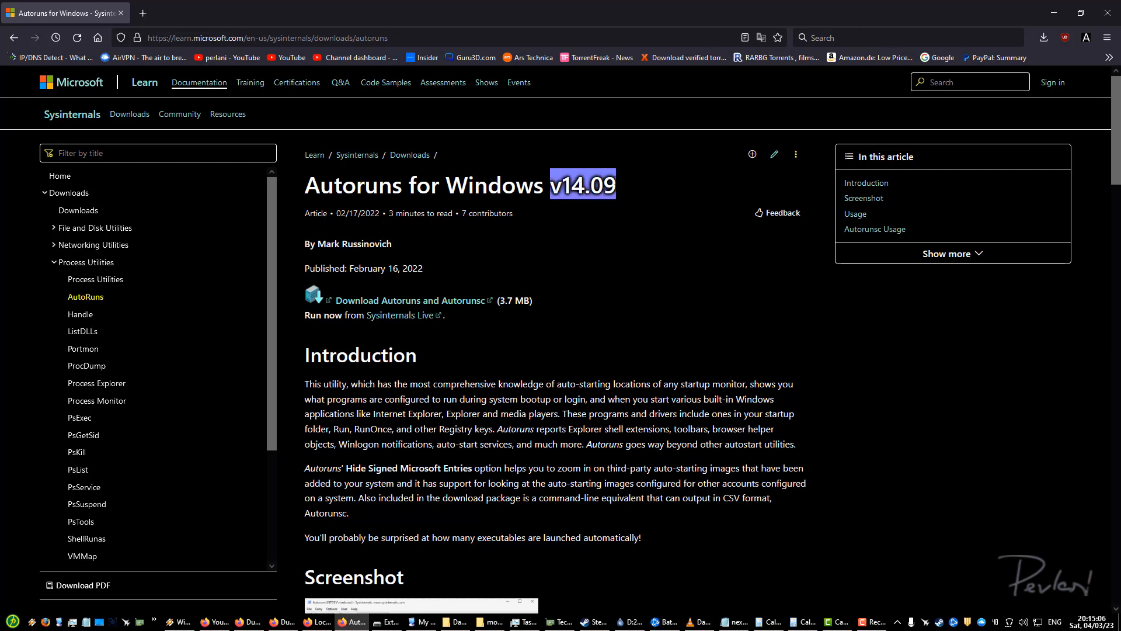
click(621, 188)
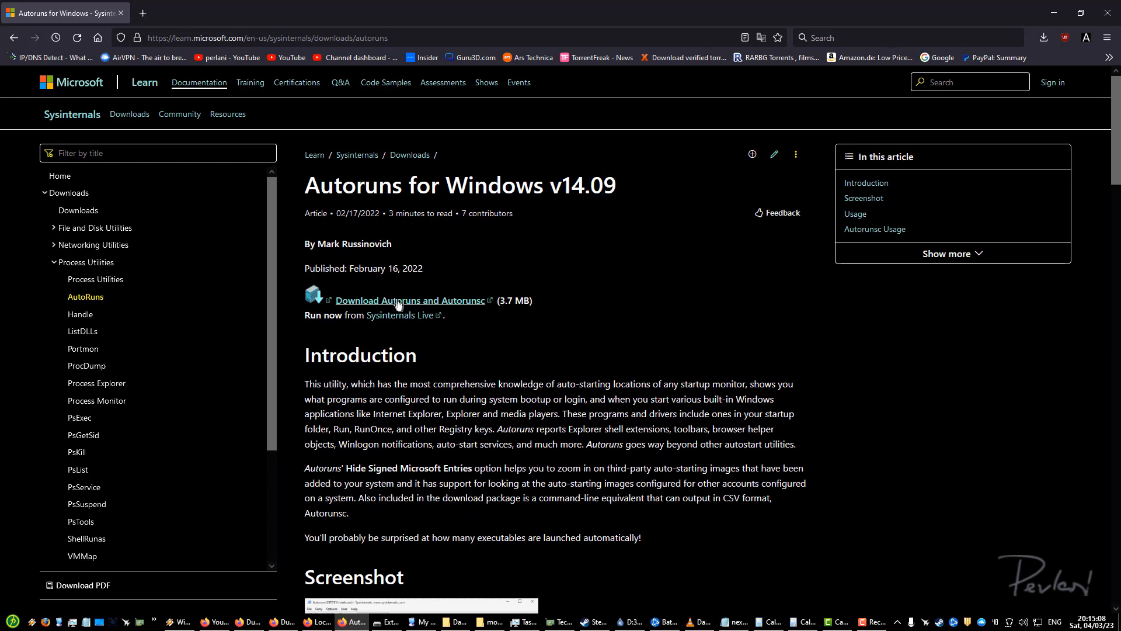
click(1054, 13)
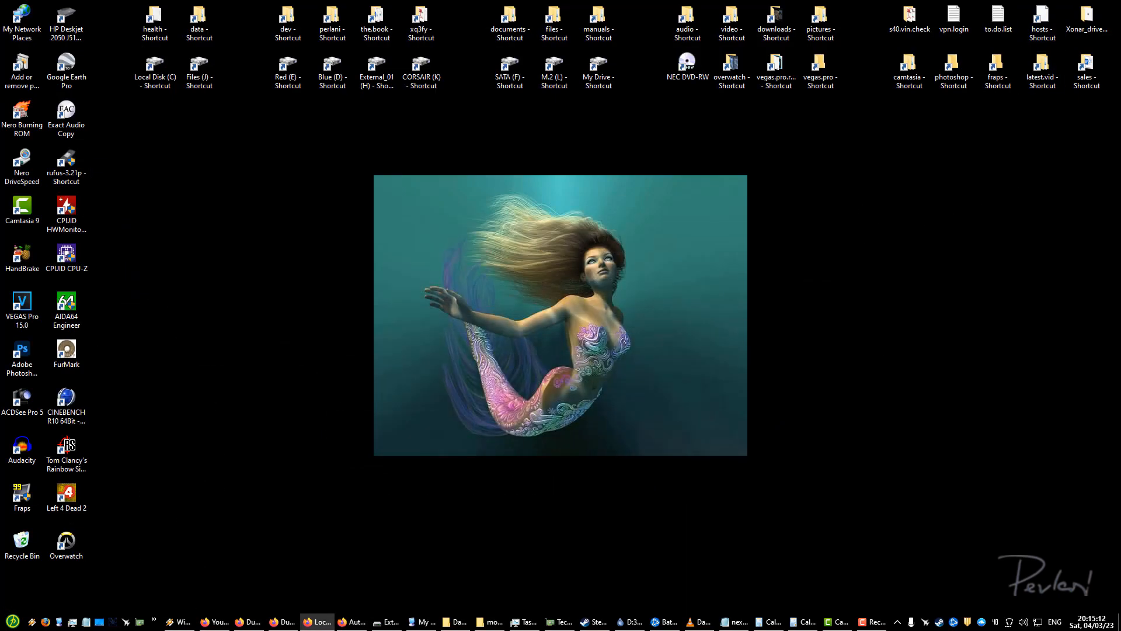
- Create a desktop shortcut to Autoruns64 and launch Autoruns from it
drag(1120, 98, 790, 196)
click(850, 253)
double_click(786, 219)
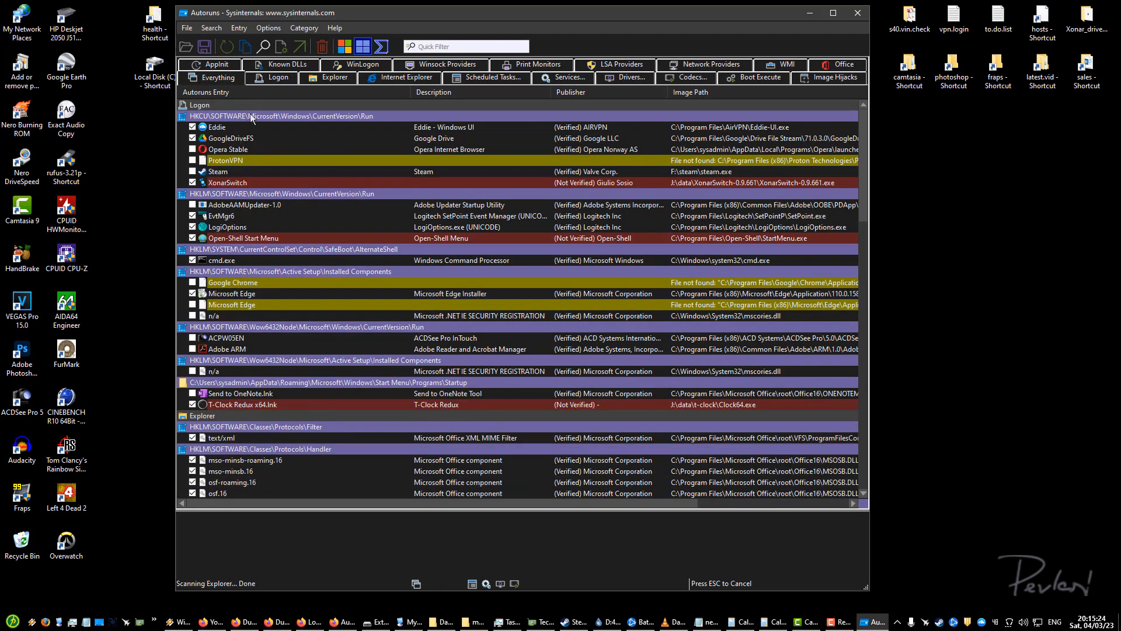
- Close Autoruns and relaunch it as administrator from the Autoruns64 desktop shortcut
click(865, 17)
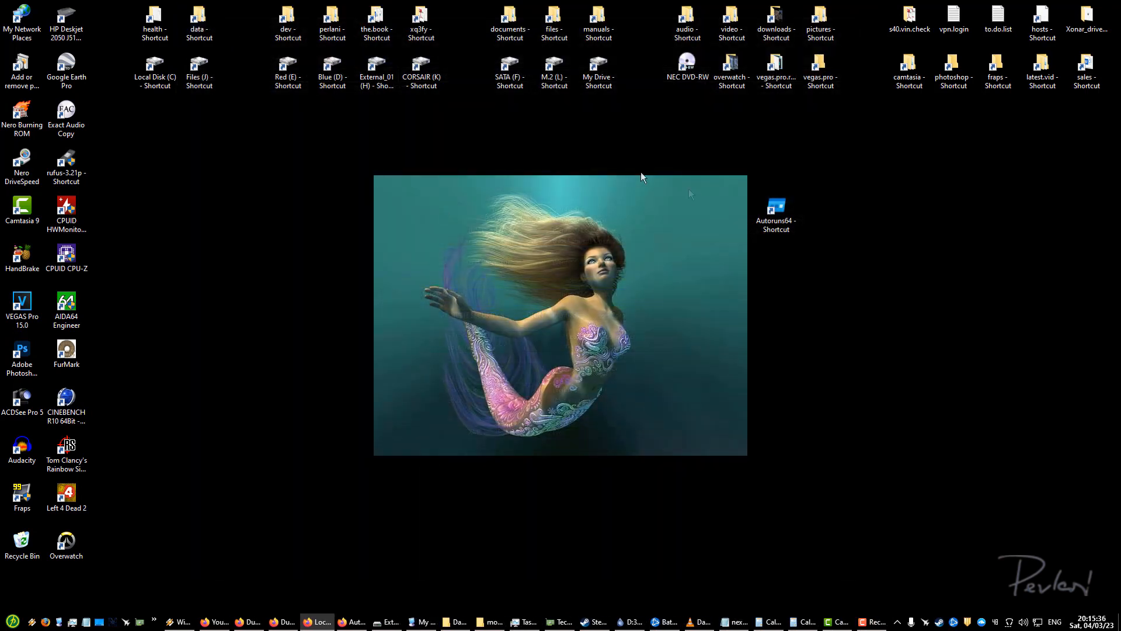
right_click(761, 206)
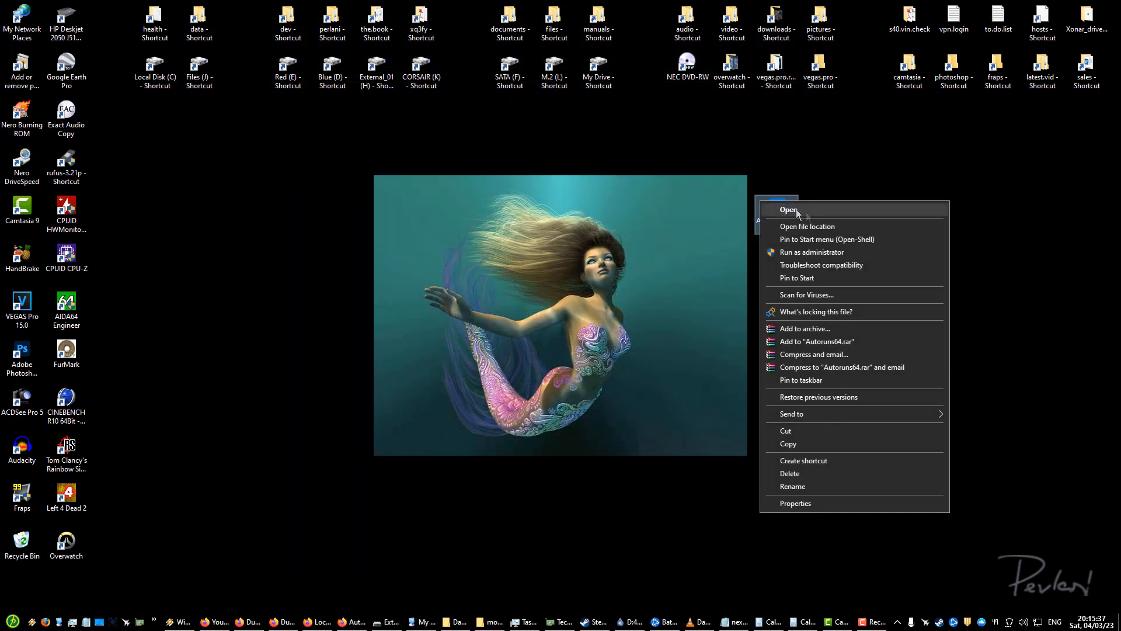
click(824, 254)
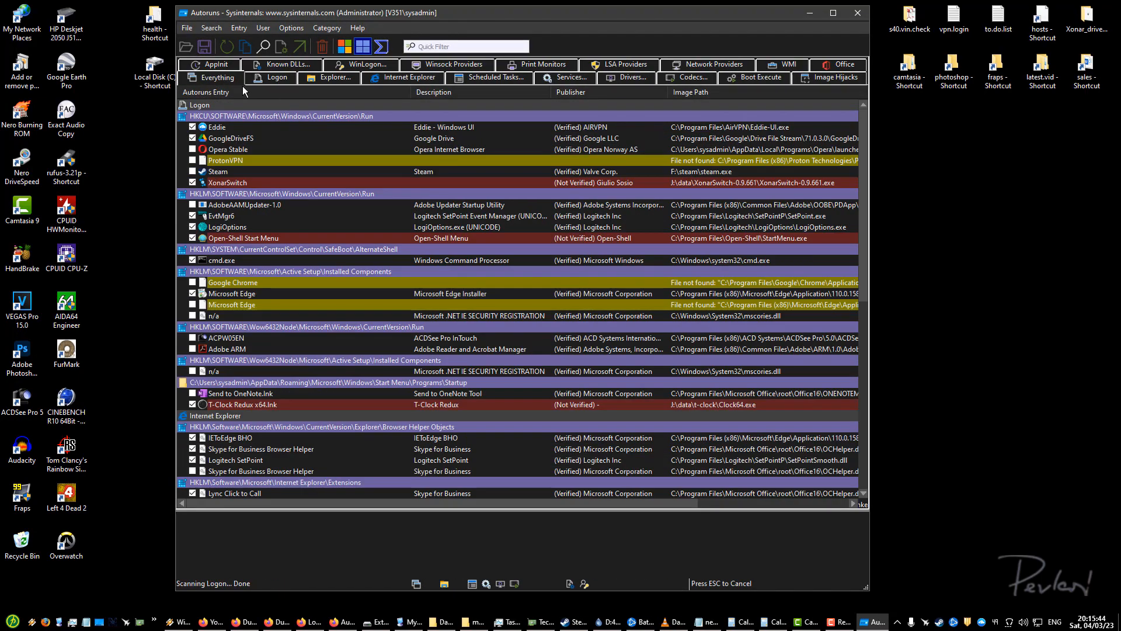
- Show only the Logon entries in Autoruns and snap its window to the right half of the screen
click(273, 80)
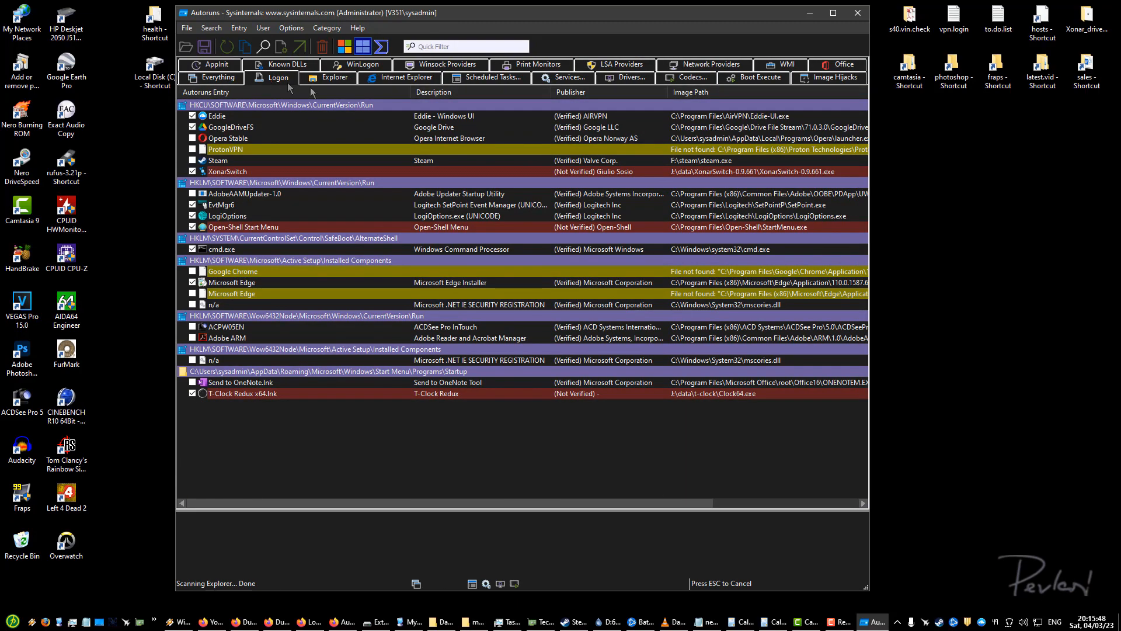
key(super+Right)
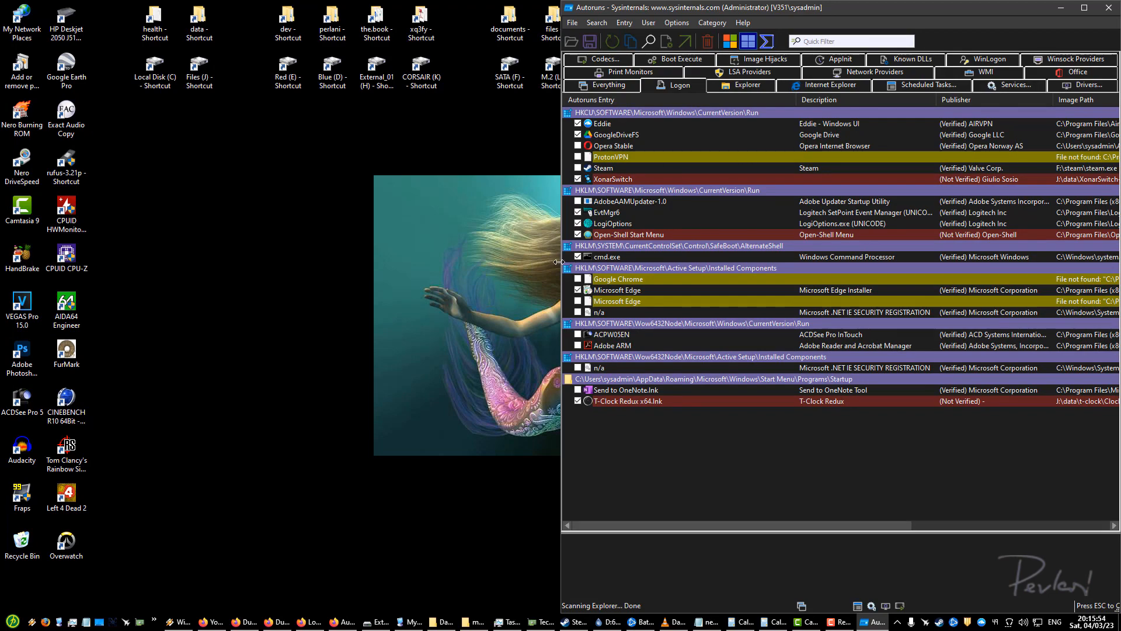
- Widen the Autoruns window and bring up Task Manager's Startup list beside it so both can be compared
drag(489, 262, 425, 263)
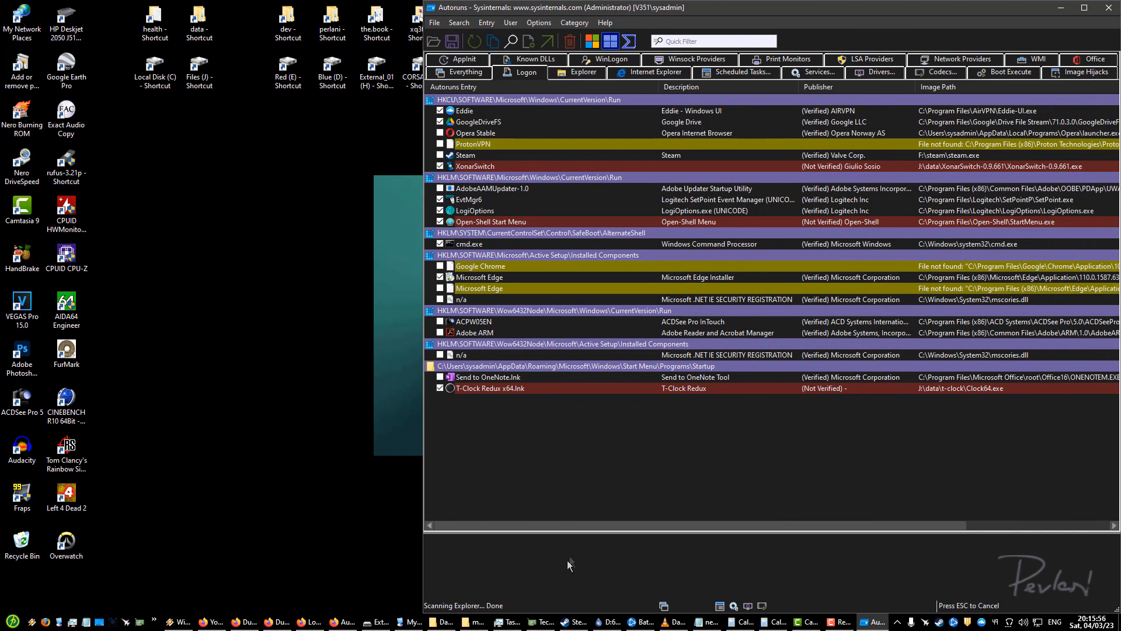
click(492, 622)
drag(286, 140, 179, 59)
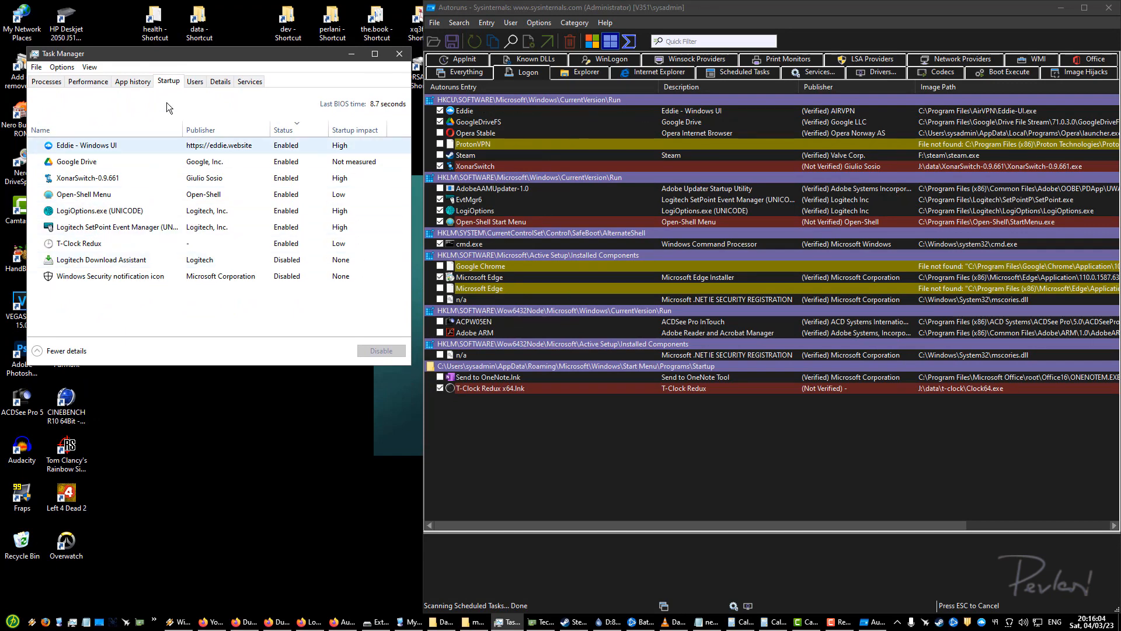
drag(223, 53, 220, 57)
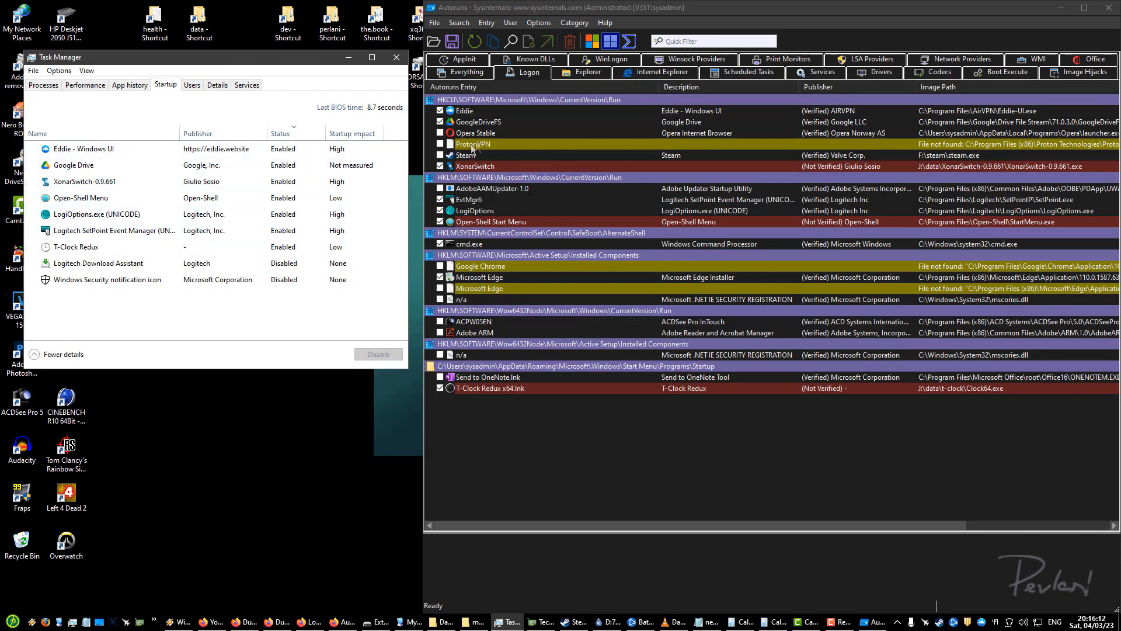
- Enable the Opera Stable, ProtonVPN, Steam, Google Chrome, missing-file Microsoft Edge, AdobeAAMUpdater-1.0, ACPW05EN and Adobe ARM logon entries in Autoruns
click(440, 133)
click(440, 144)
click(441, 155)
click(441, 266)
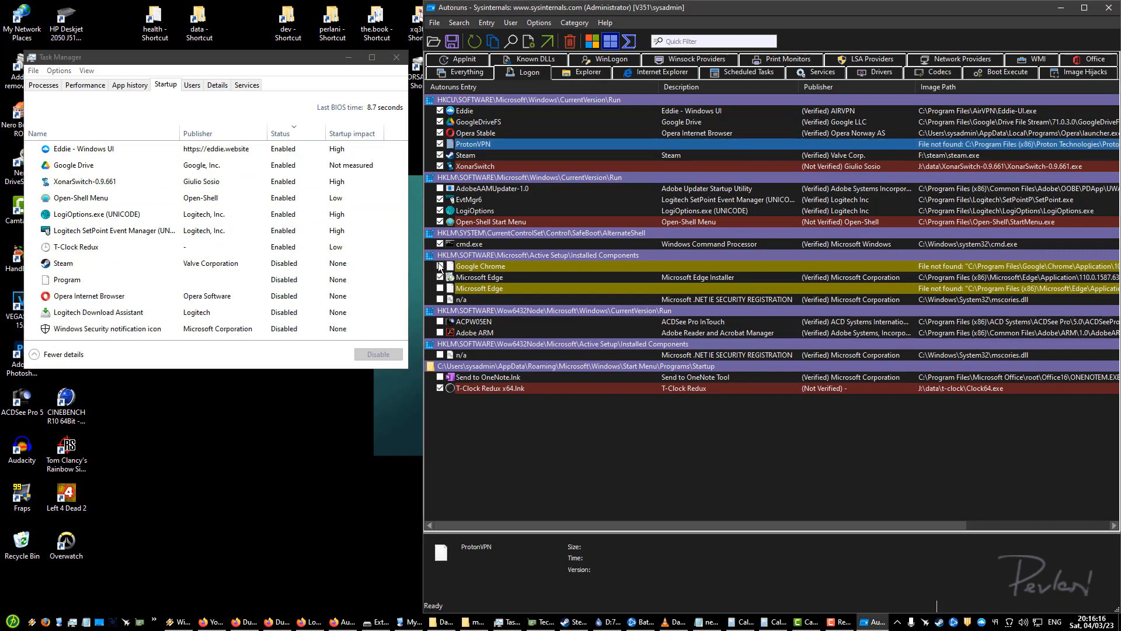
click(441, 289)
click(441, 189)
click(441, 321)
click(440, 333)
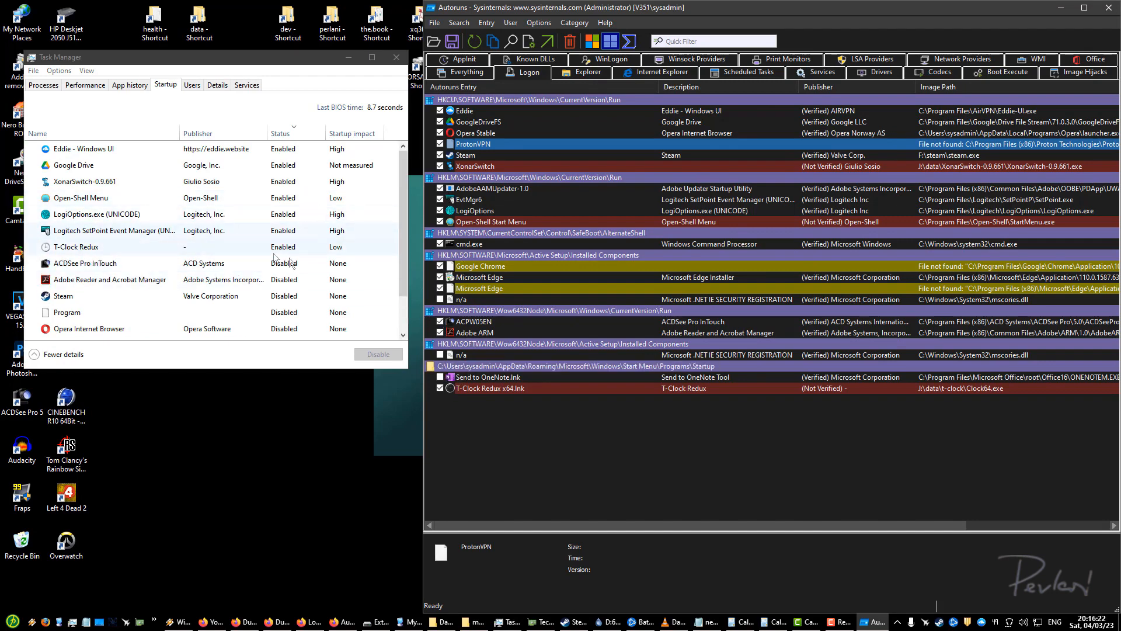
- Compare Task Manager's full startup list with the Autoruns logon entries, selecting the entry called Program
scroll(110, 210, down, 1)
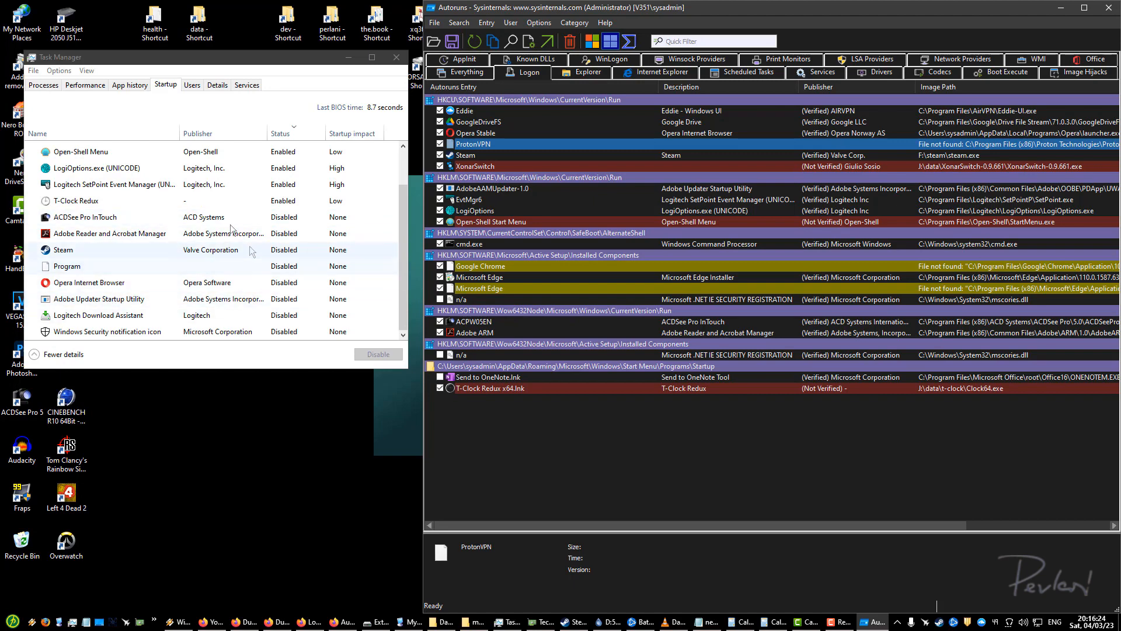
scroll(262, 228, up, 1)
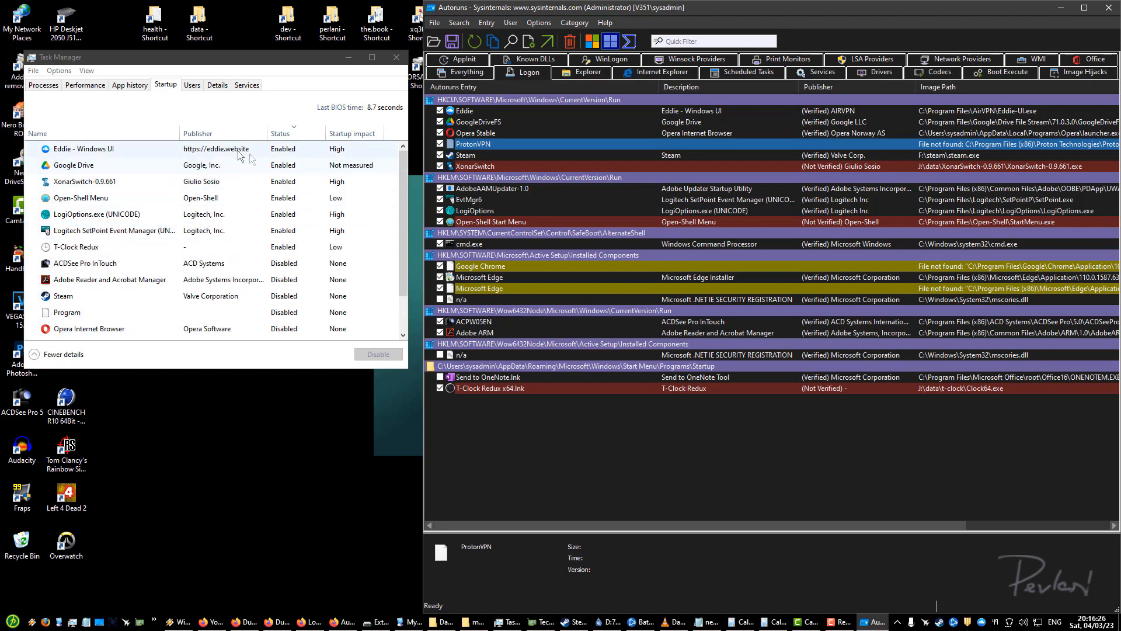
click(176, 86)
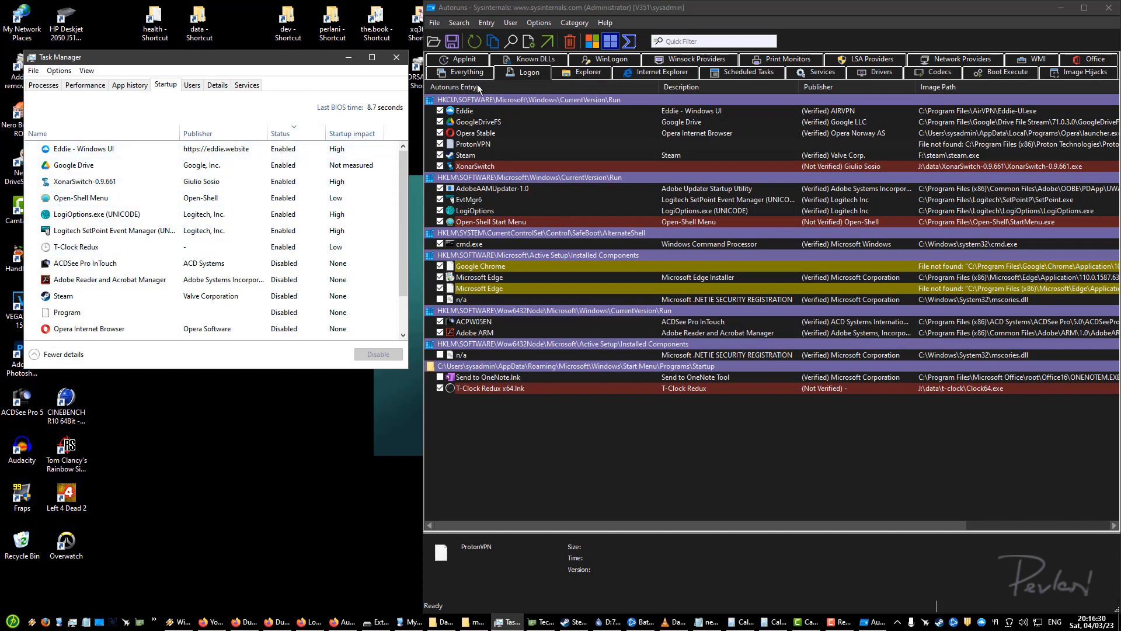
click(623, 14)
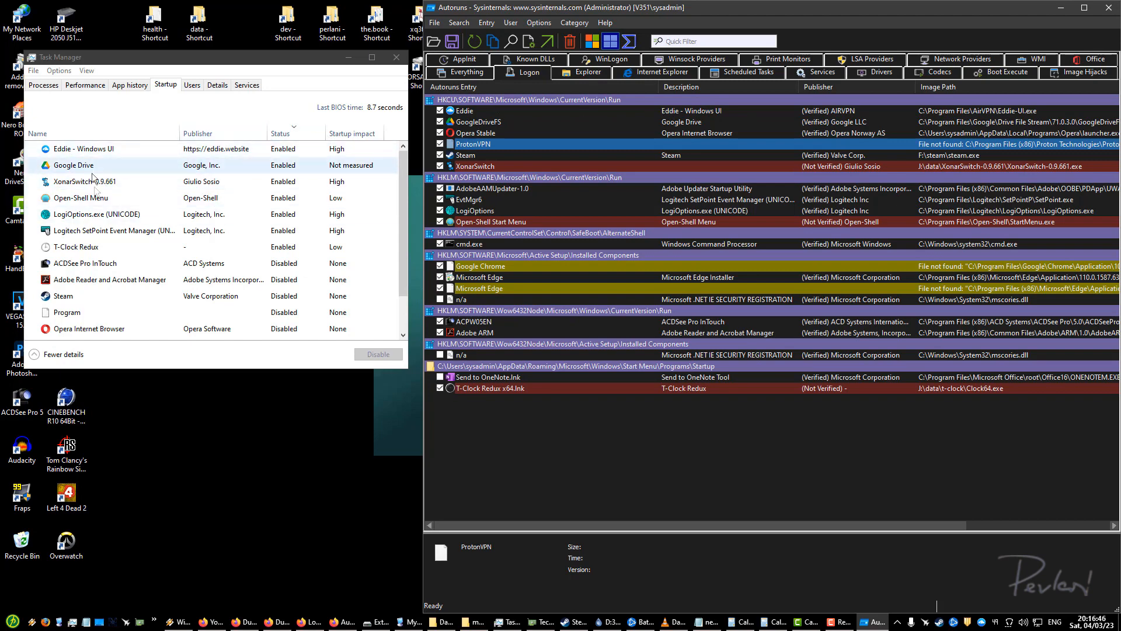
scroll(117, 286, down, 1)
click(73, 268)
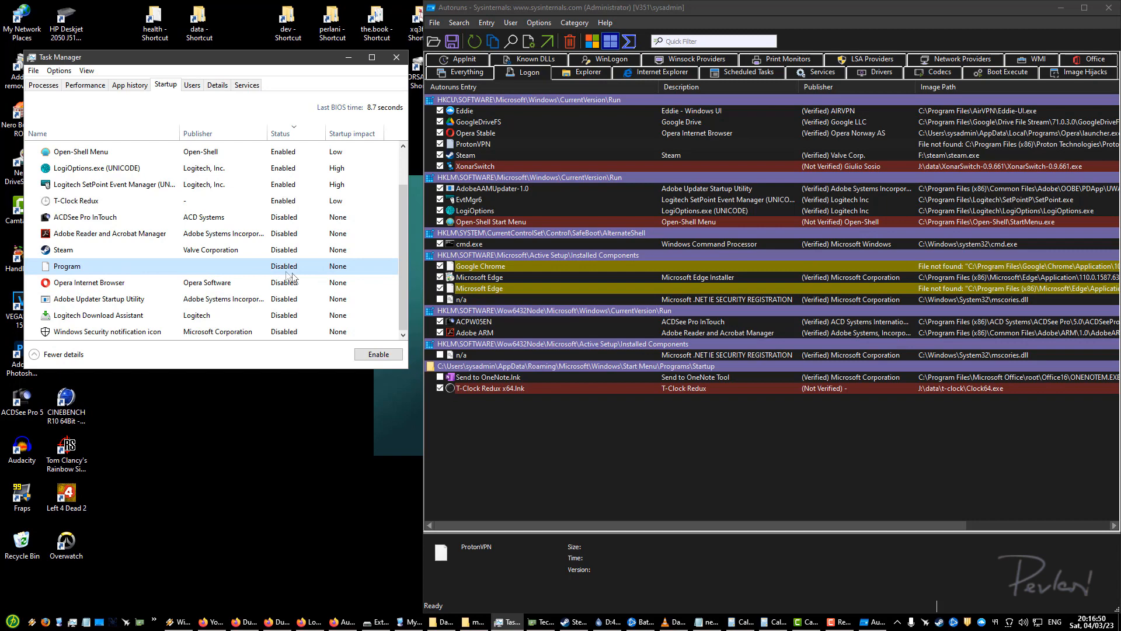
scroll(284, 296, up, 1)
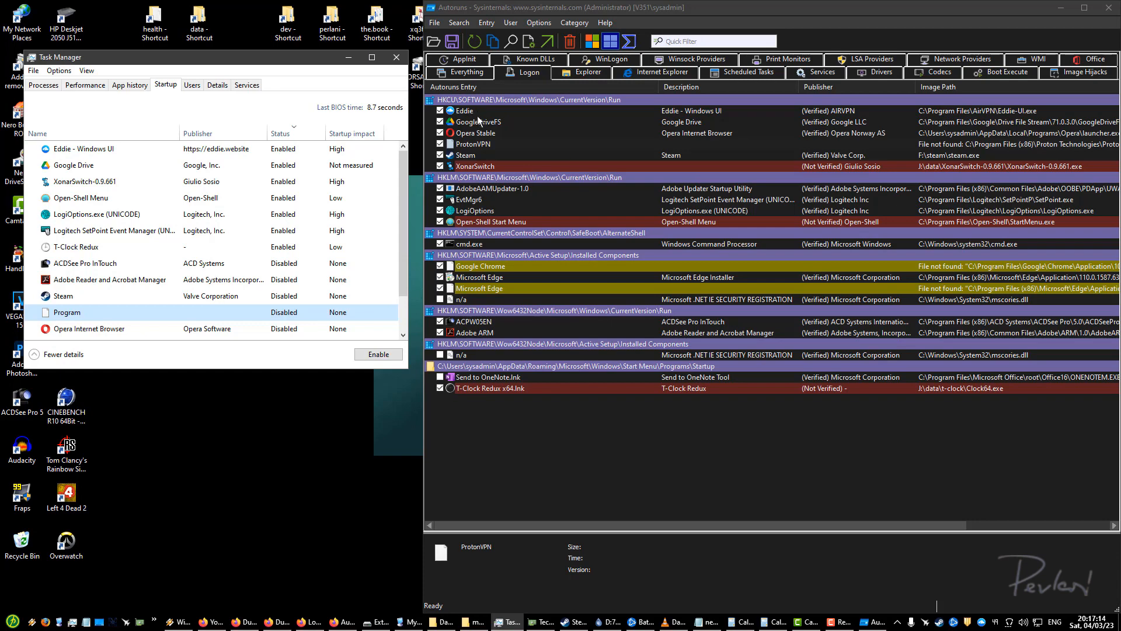
- Disable the Opera Stable, ProtonVPN, Steam and AdobeAAMUpdater-1.0 logon entries in Autoruns
click(441, 134)
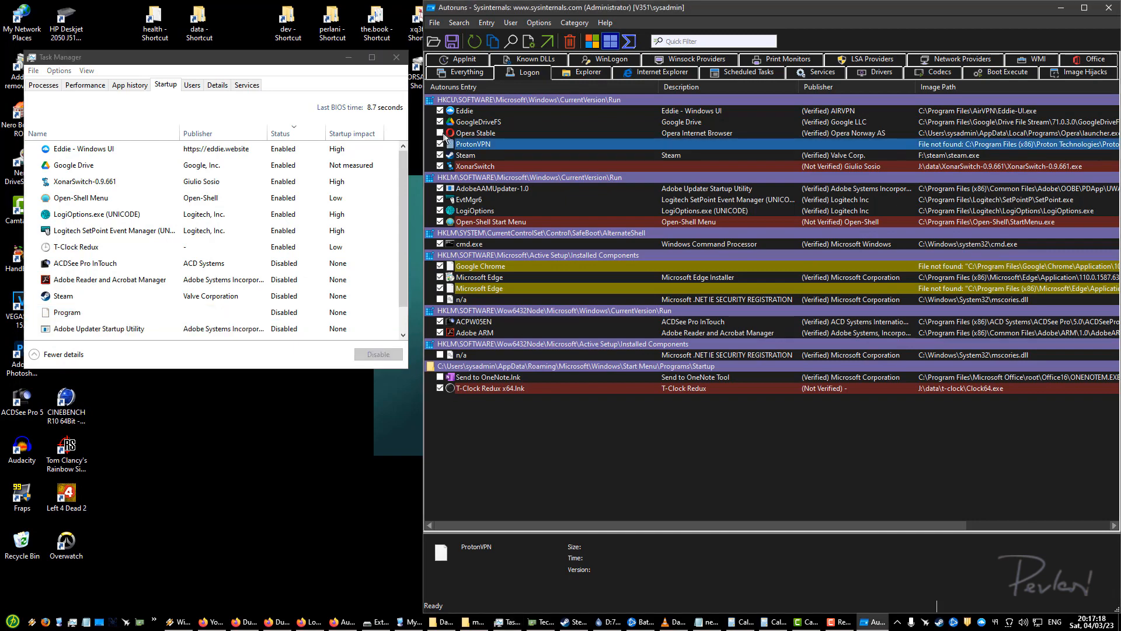
click(440, 144)
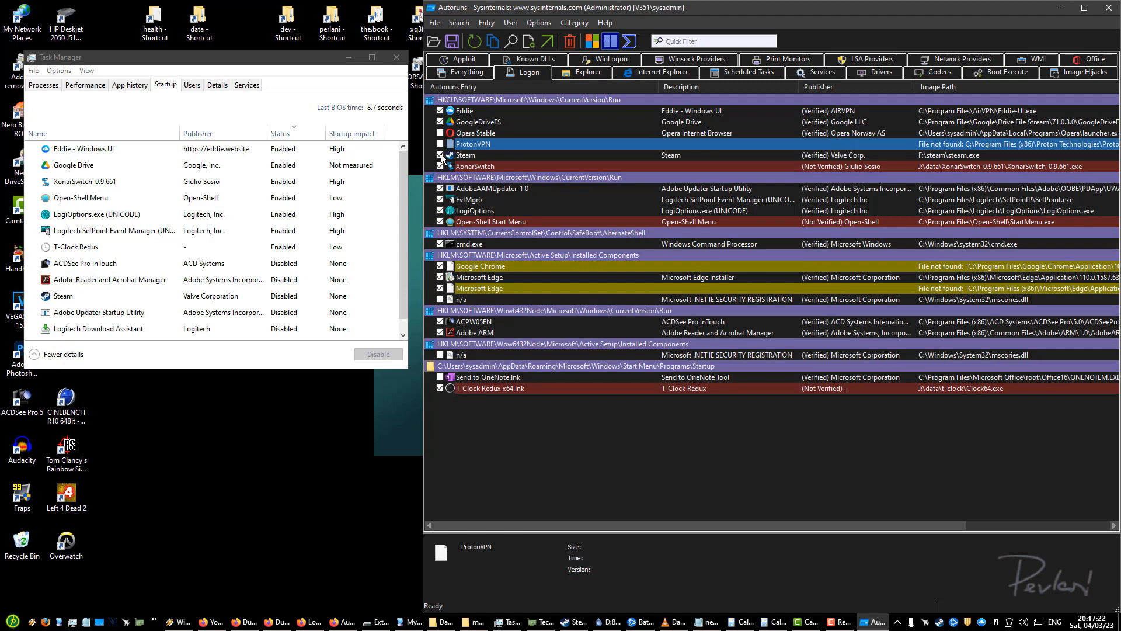
click(441, 155)
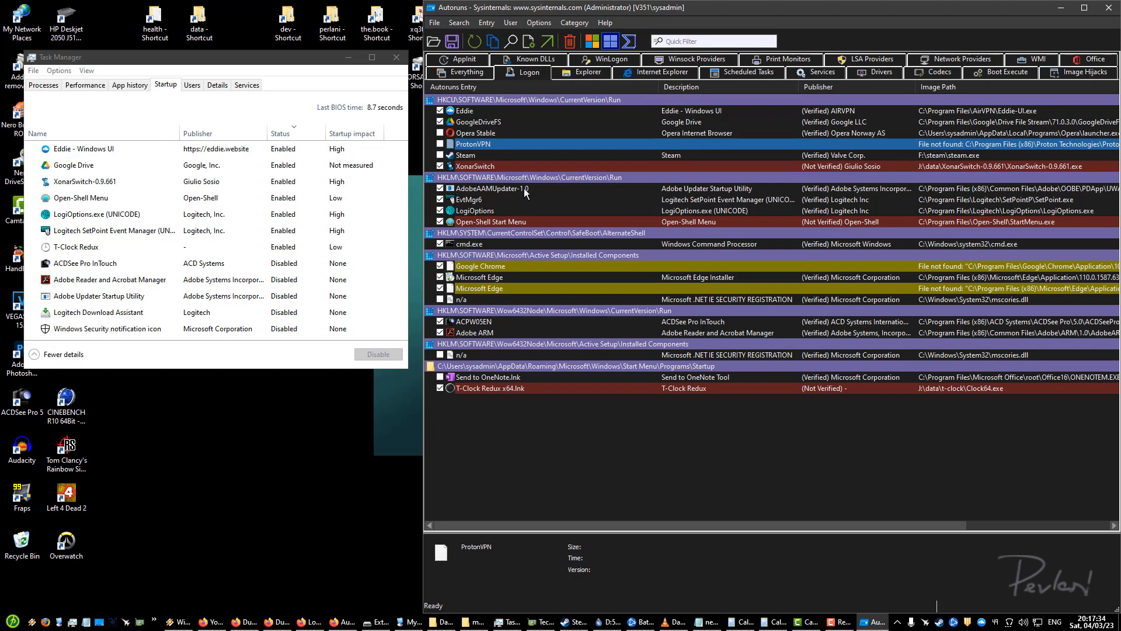
click(446, 189)
click(441, 189)
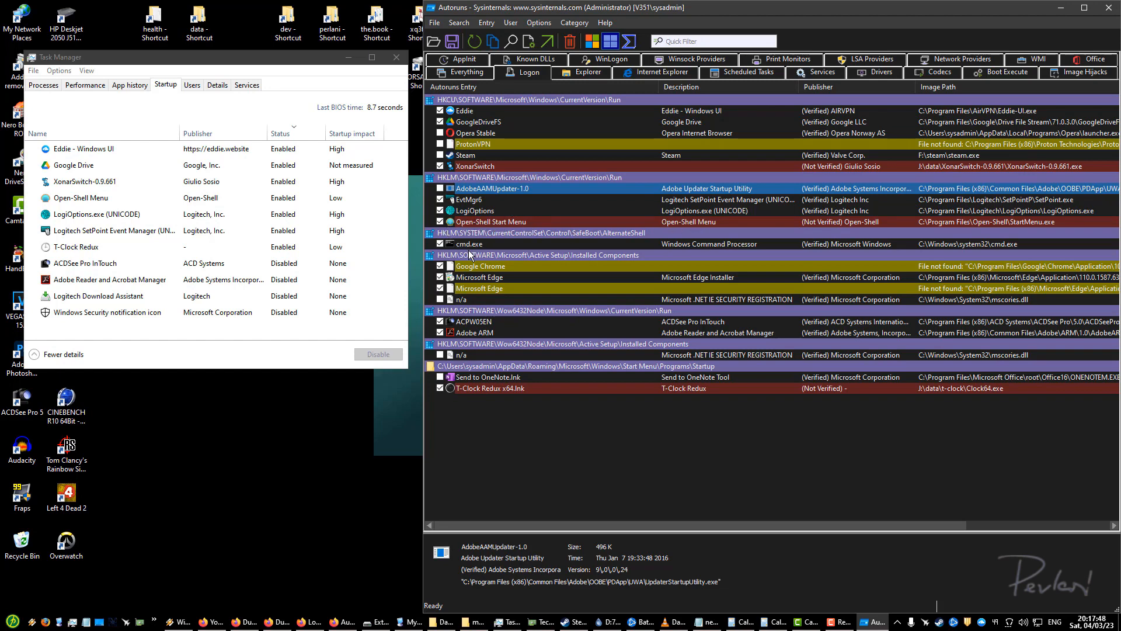
- Disable the Google Chrome, Microsoft Edge, ACPW05EN and Adobe ARM entries in Autoruns
click(440, 267)
click(441, 289)
click(606, 351)
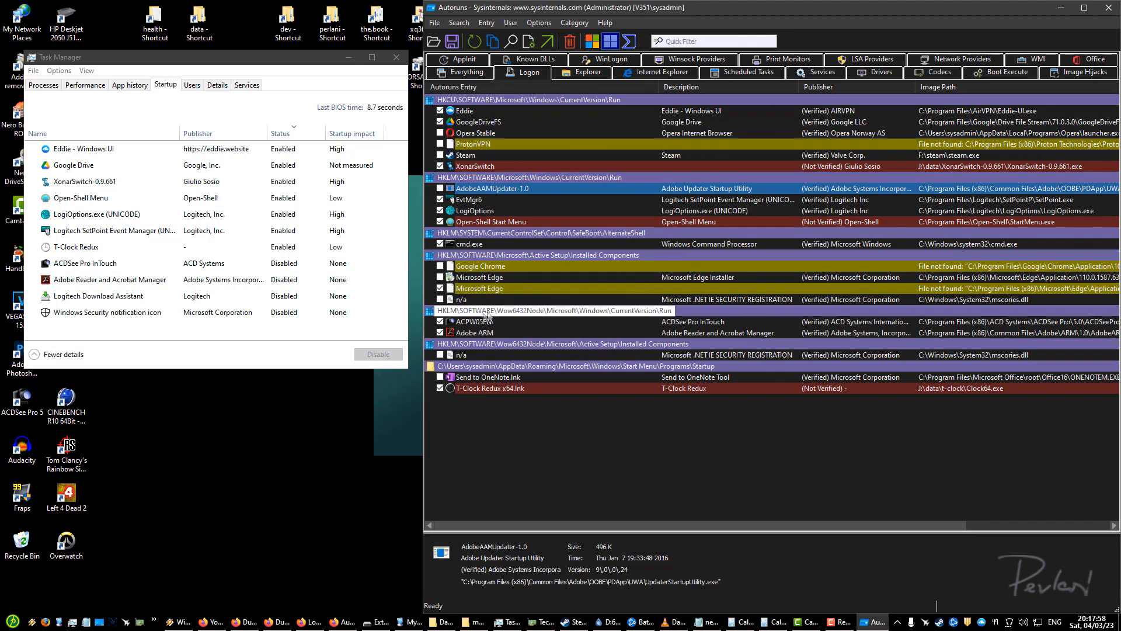
click(441, 321)
click(440, 333)
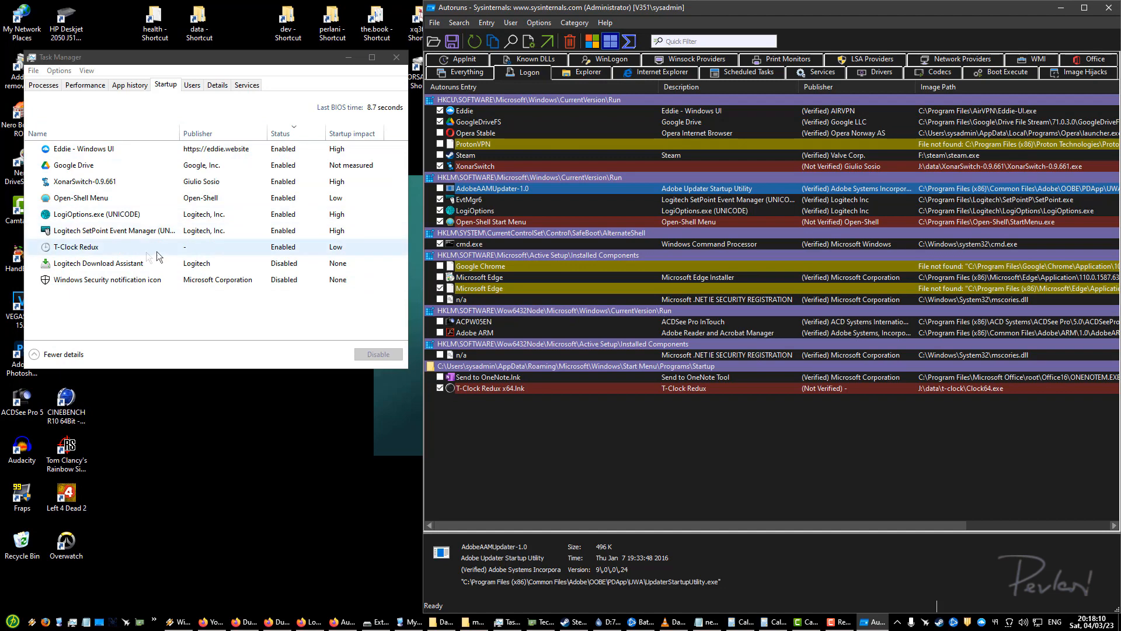
- Review the remaining startup entries in Task Manager by status, checking Logitech SetPoint Event Manager, Logitech Download Assistant and Windows Security notification icon
click(149, 85)
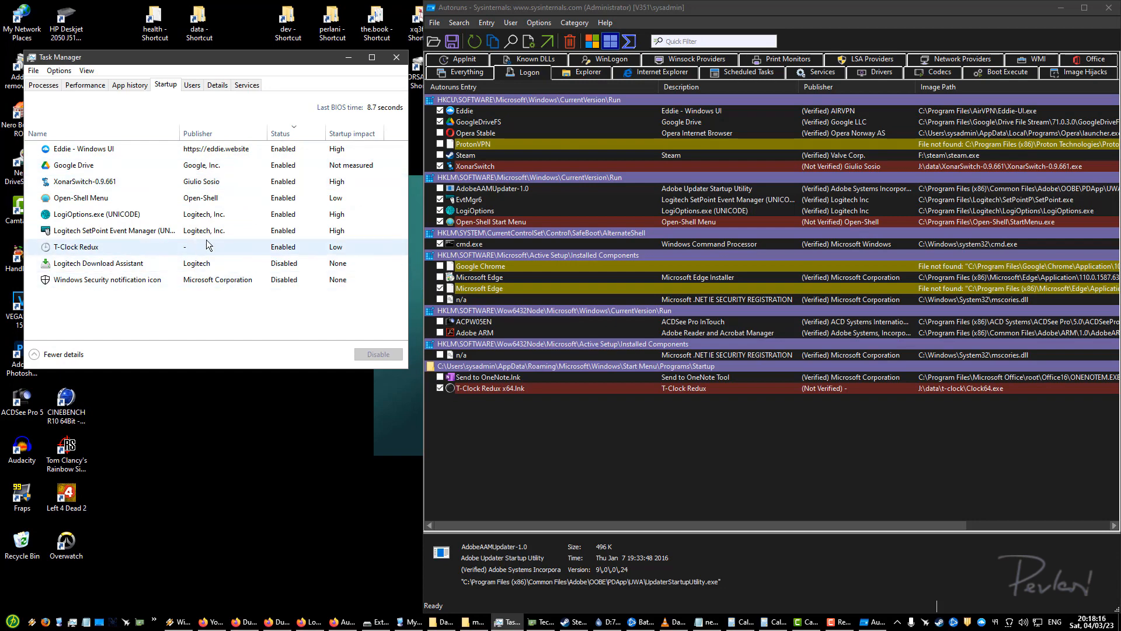
right_click(73, 237)
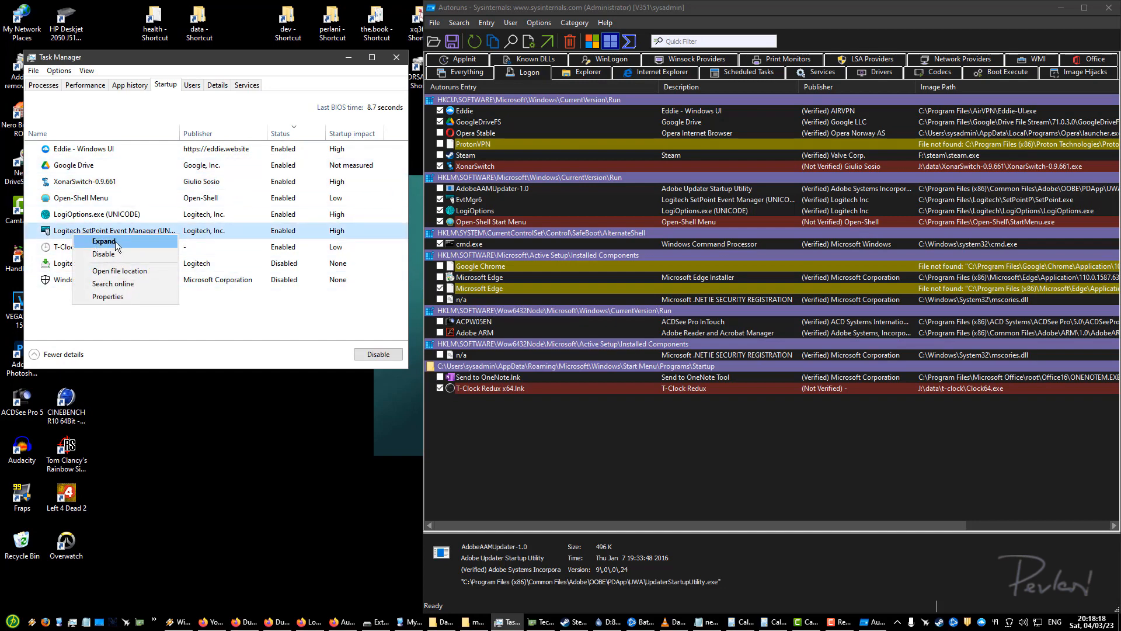
click(246, 253)
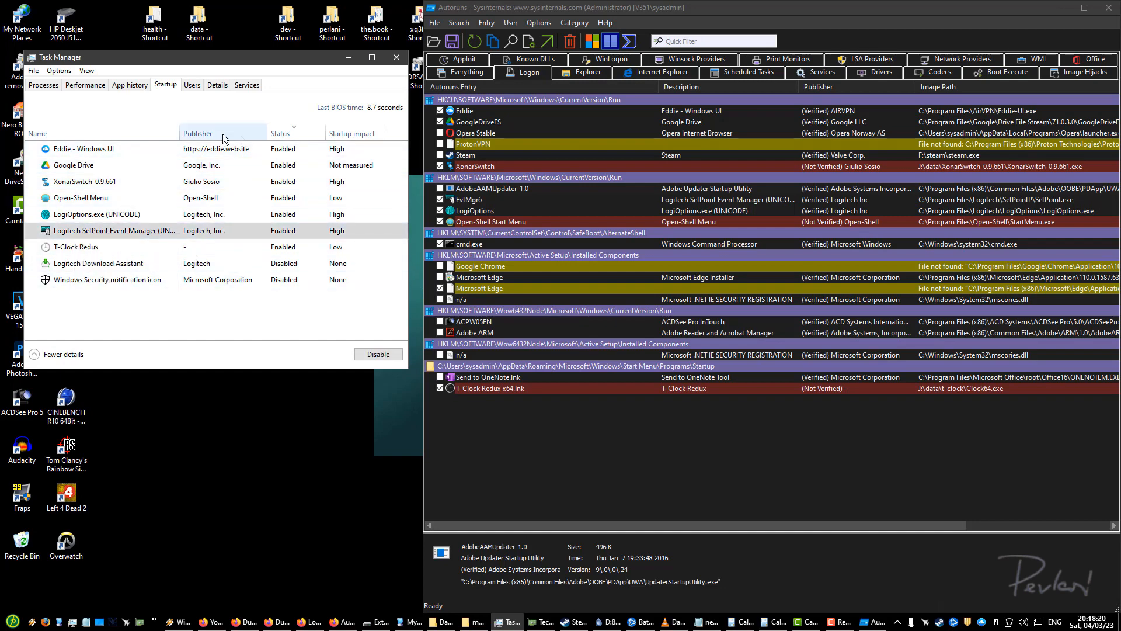
click(291, 136)
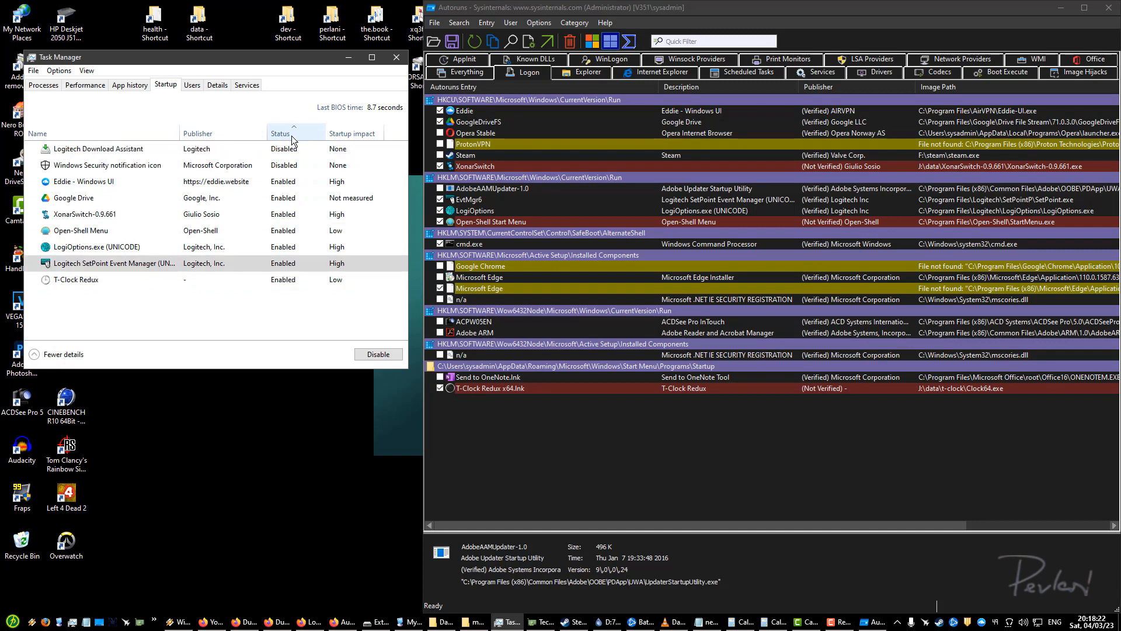
click(292, 135)
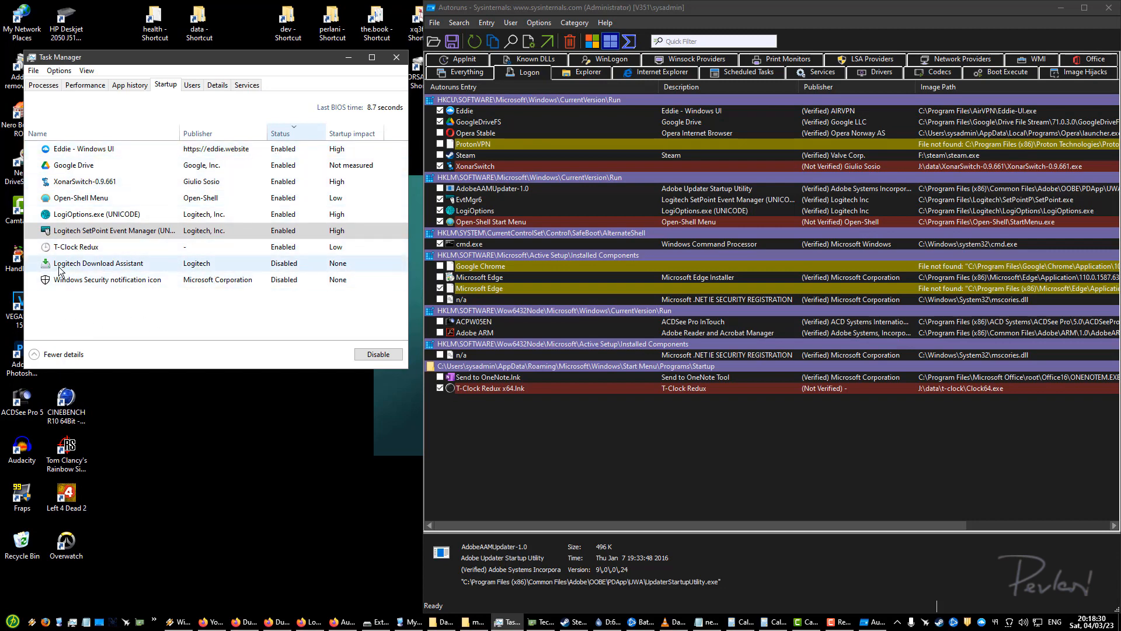
click(88, 264)
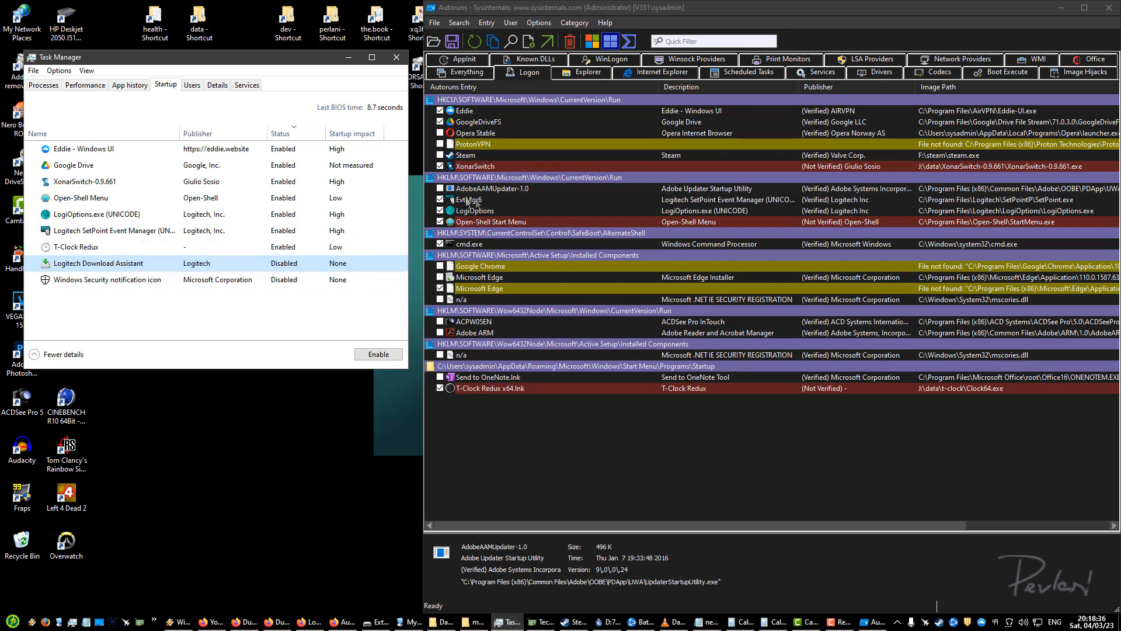
click(146, 282)
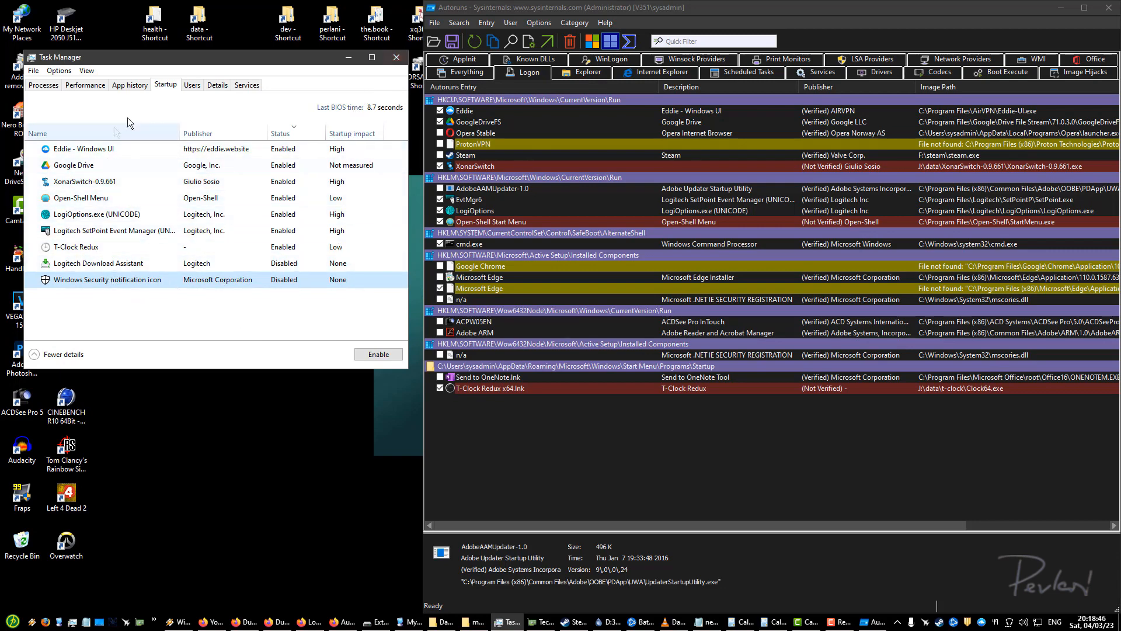
click(173, 83)
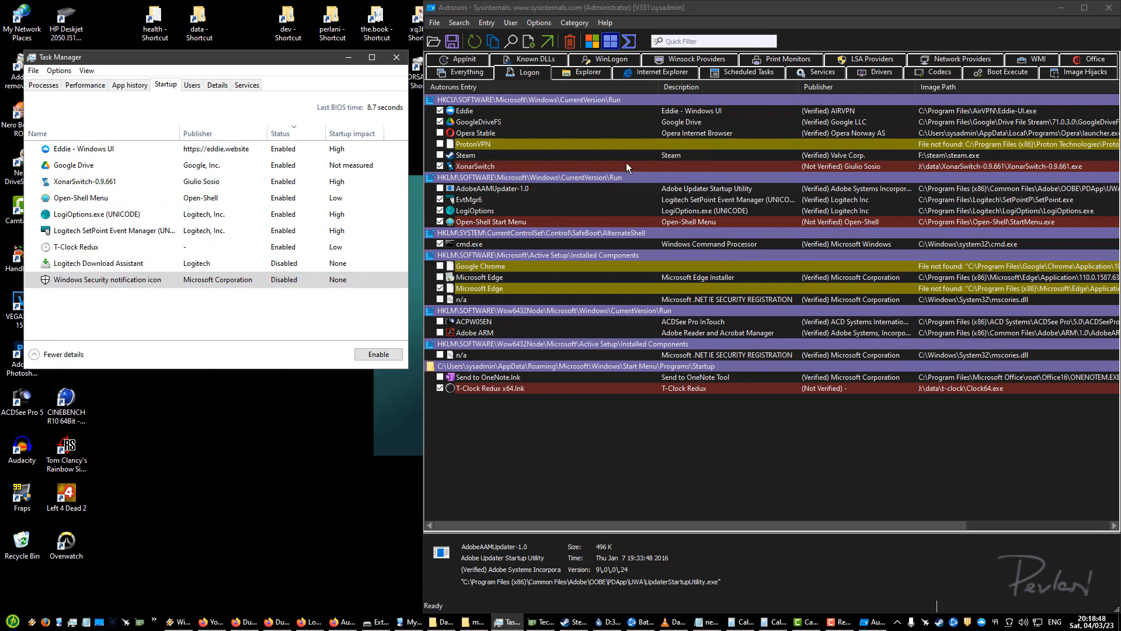
- Close Autoruns and minimize Task Manager to return to the desktop
click(1106, 8)
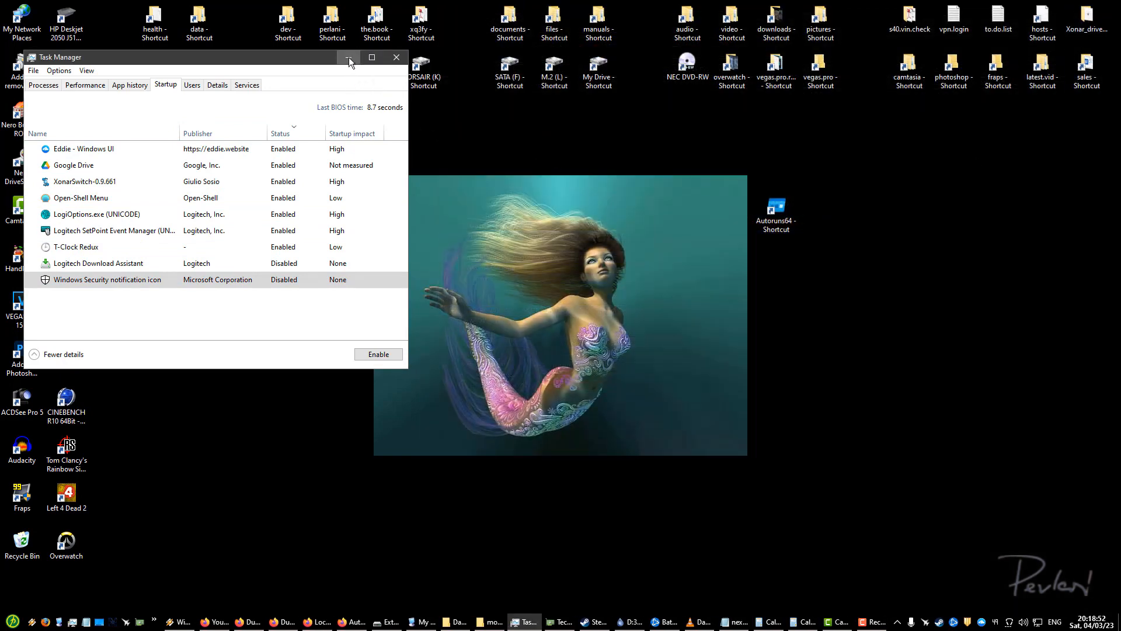
click(349, 57)
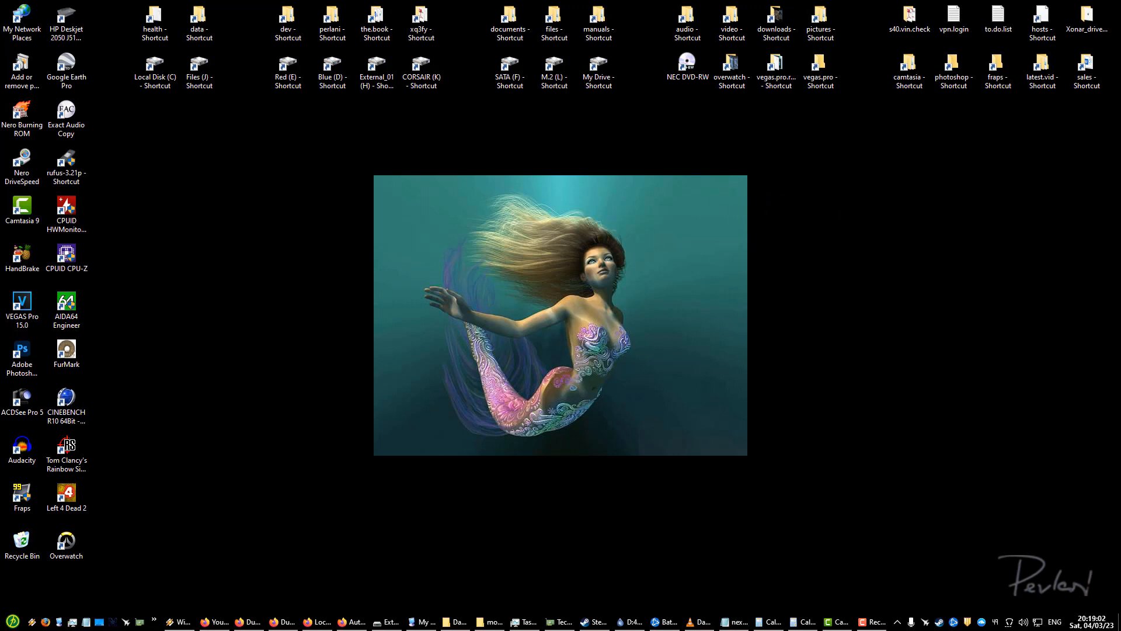
mouse_move(102, 5)
mouse_down()
mouse_move(367, 208)
mouse_move(1065, 516)
mouse_move(622, 414)
mouse_move(150, 210)
mouse_move(131, 188)
mouse_move(95, 196)
mouse_move(146, 225)
mouse_move(128, 232)
mouse_move(110, 186)
mouse_move(41, 186)
mouse_move(5, 153)
mouse_move(389, 100)
mouse_move(1103, 108)
mouse_move(368, 380)
mouse_move(708, 508)
mouse_move(822, 397)
mouse_move(320, 175)
mouse_move(109, 65)
mouse_move(492, 351)
mouse_move(973, 453)
mouse_move(405, 321)
mouse_move(245, 205)
mouse_up()
click(261, 267)
- Find cmd through the Start menu search and run it as administrator
key(super)
text(cmd)
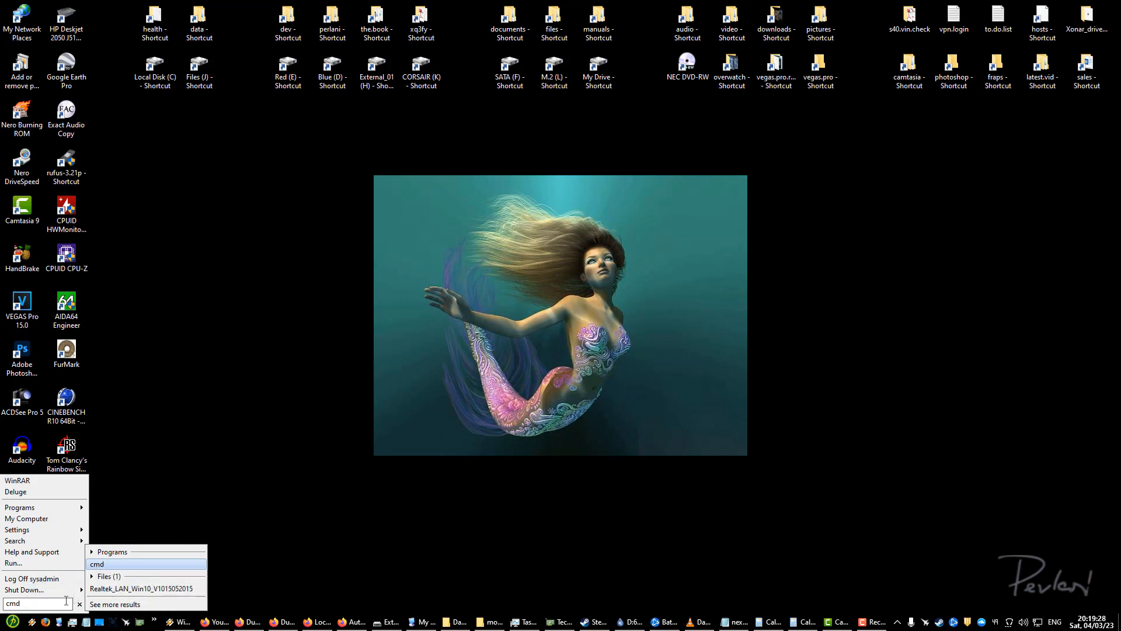
right_click(106, 565)
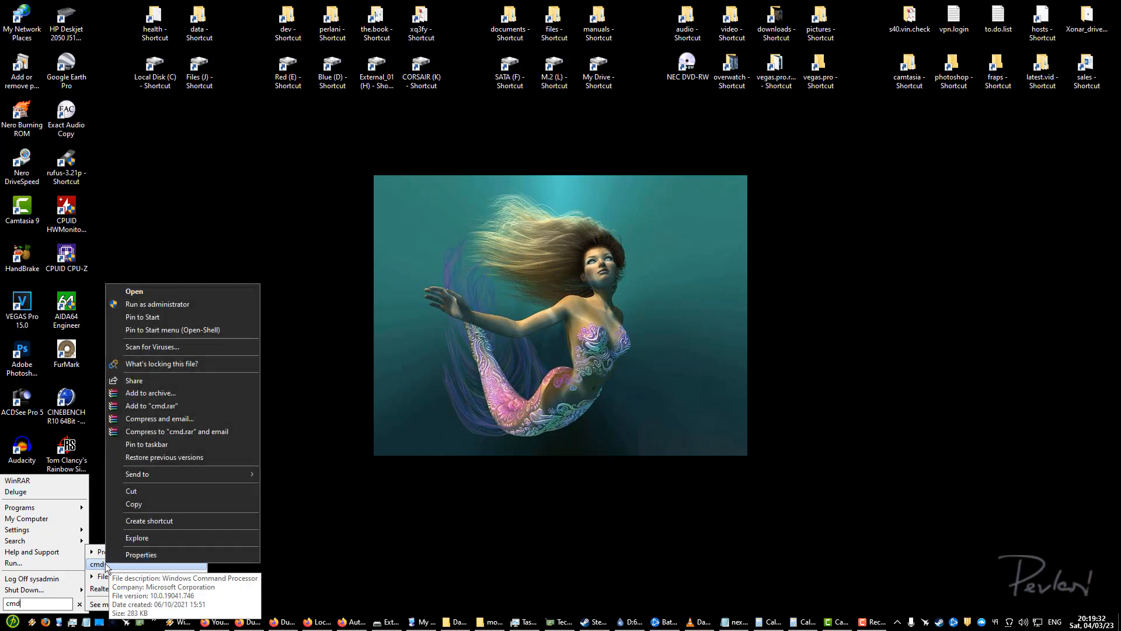
click(195, 305)
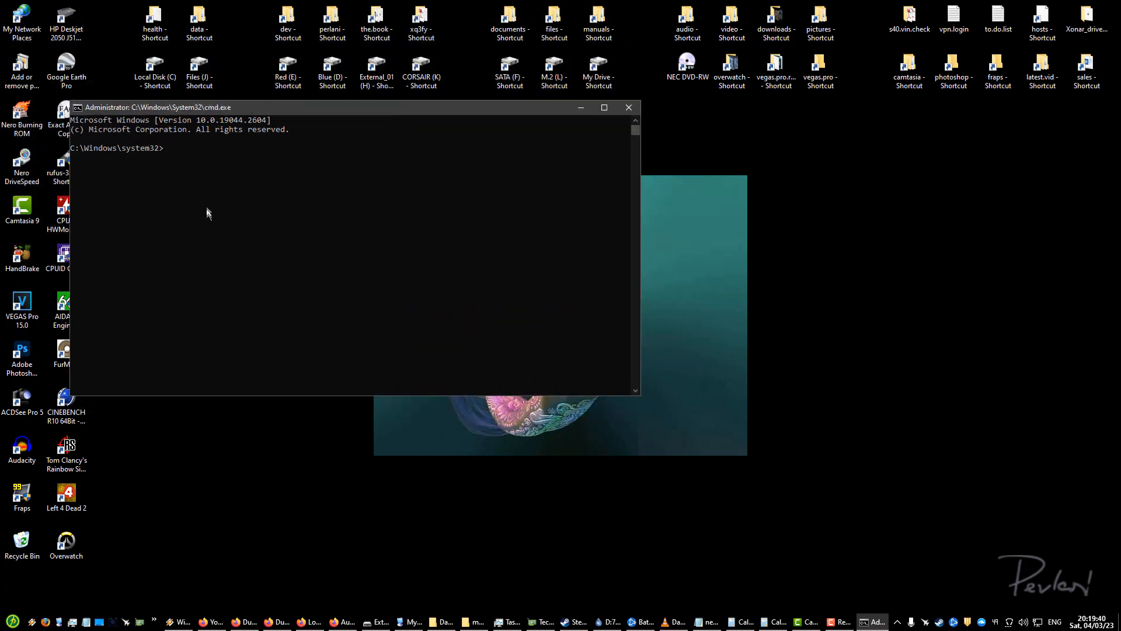
- Enter shutdown -s -t at the command prompt without running it, and compute 60*60*3 in Calculator for the delay in seconds
text(shutdown -s -t)
key(XF86Calculator)
drag(1120, 251, 683, 132)
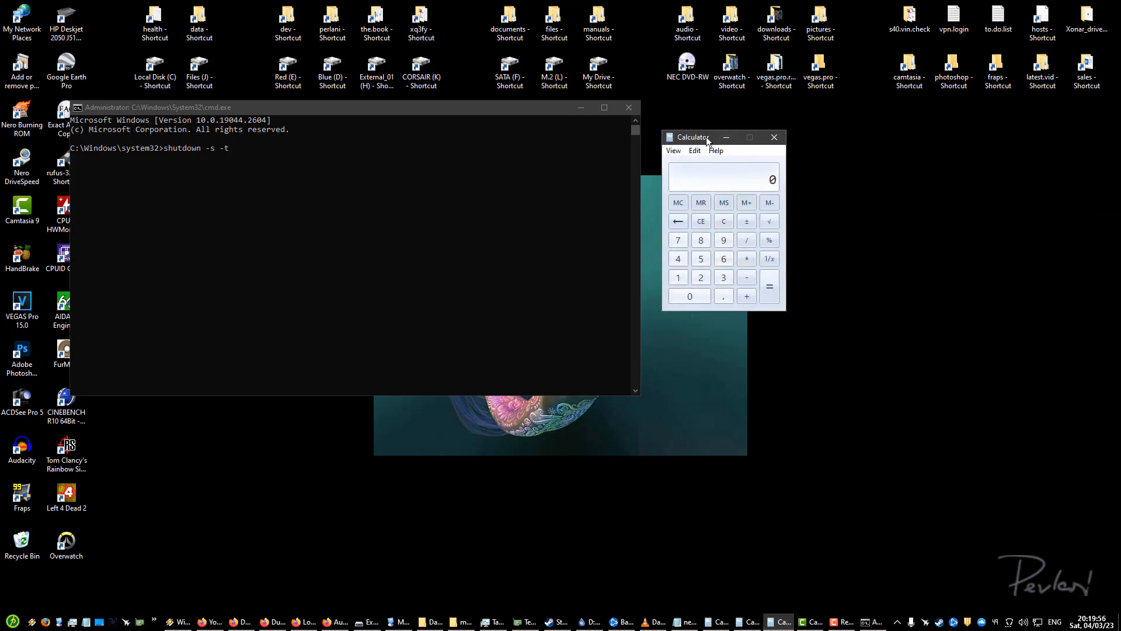
text(60*60)
key(Return)
key(asterisk)
key(3)
key(Return)
- Complete the command as shutdown -s -t 10800 and run it to schedule the shutdown
click(291, 153)
text(10800)
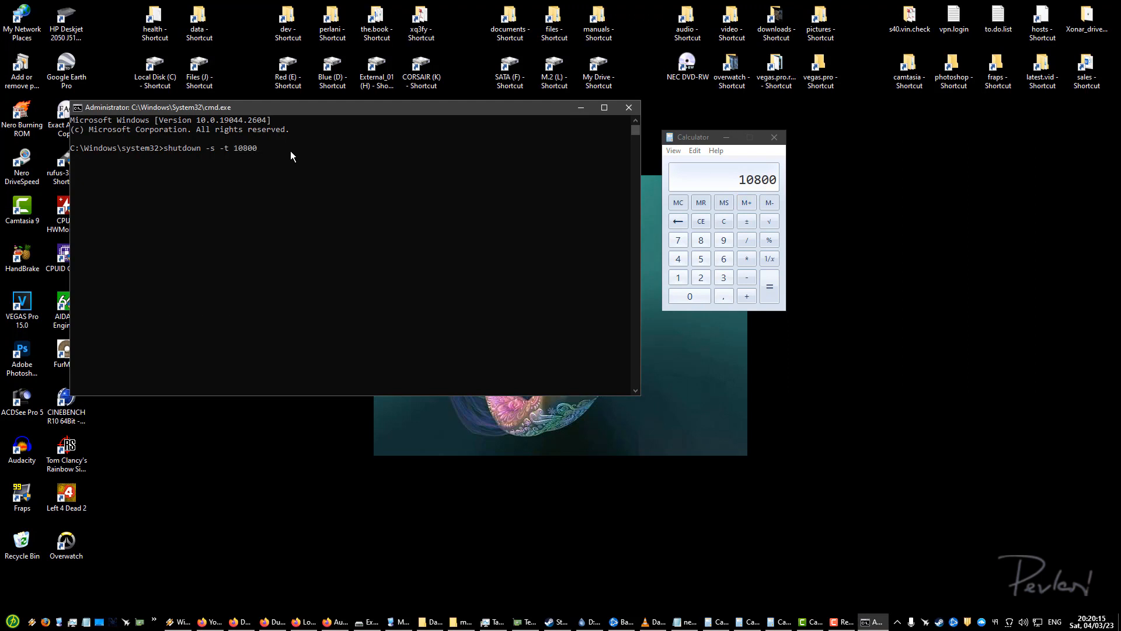
key(Return)
drag(281, 111, 257, 110)
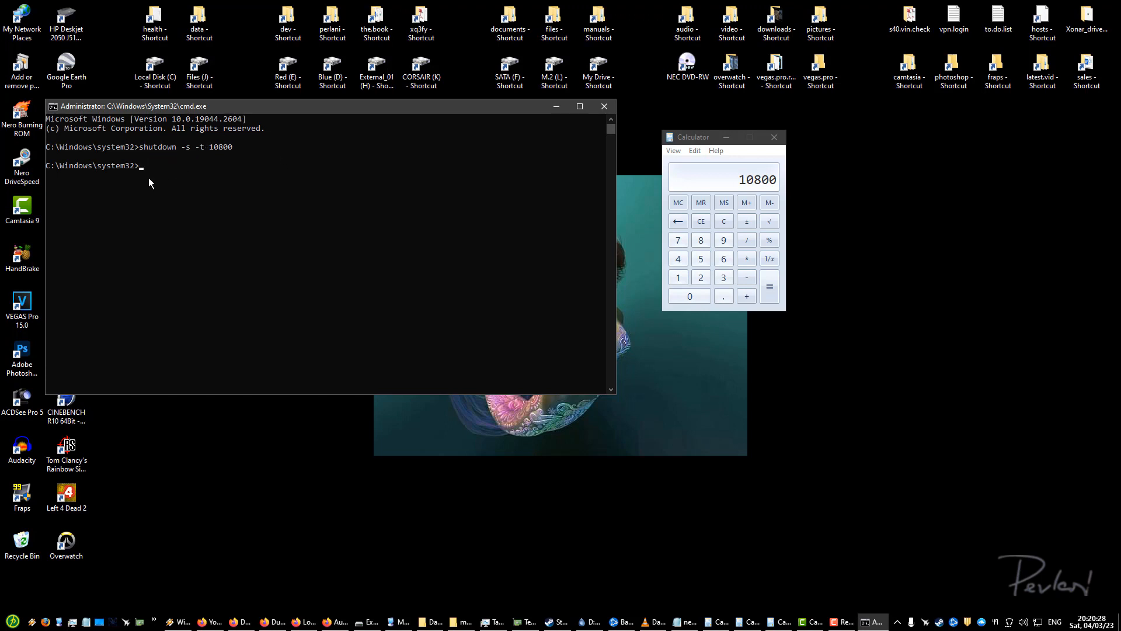
mouse_move(268, 110)
mouse_down()
mouse_move(314, 142)
mouse_move(260, 96)
mouse_up()
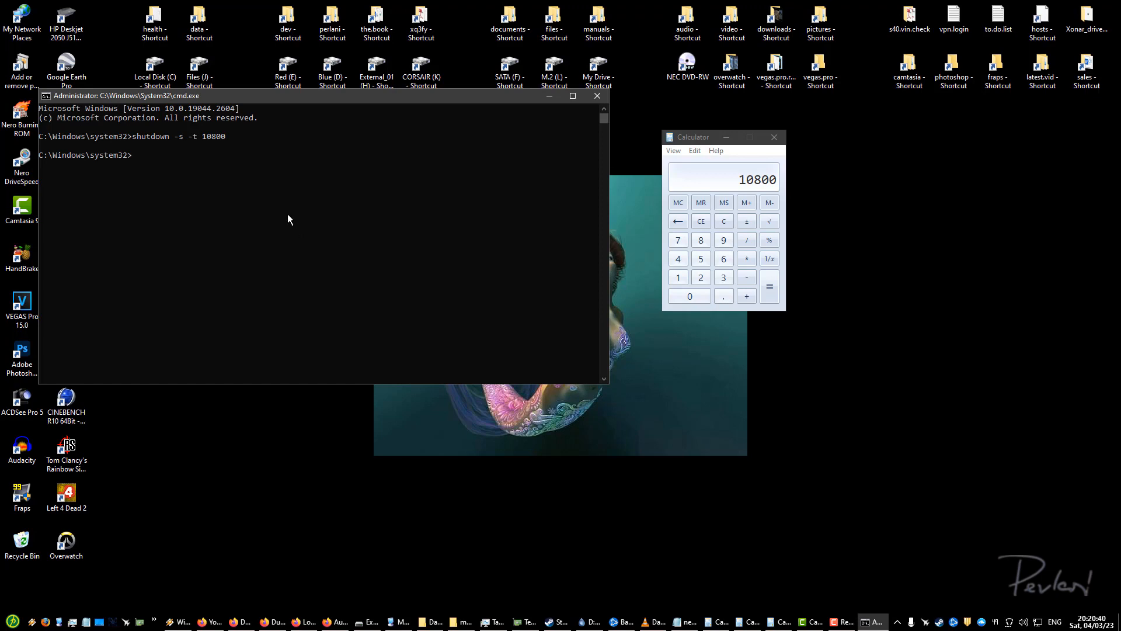
- Cancel the scheduled shutdown by running shutdown -a in the command prompt
text(shutdown -a)
key(Return)
drag(352, 103, 373, 115)
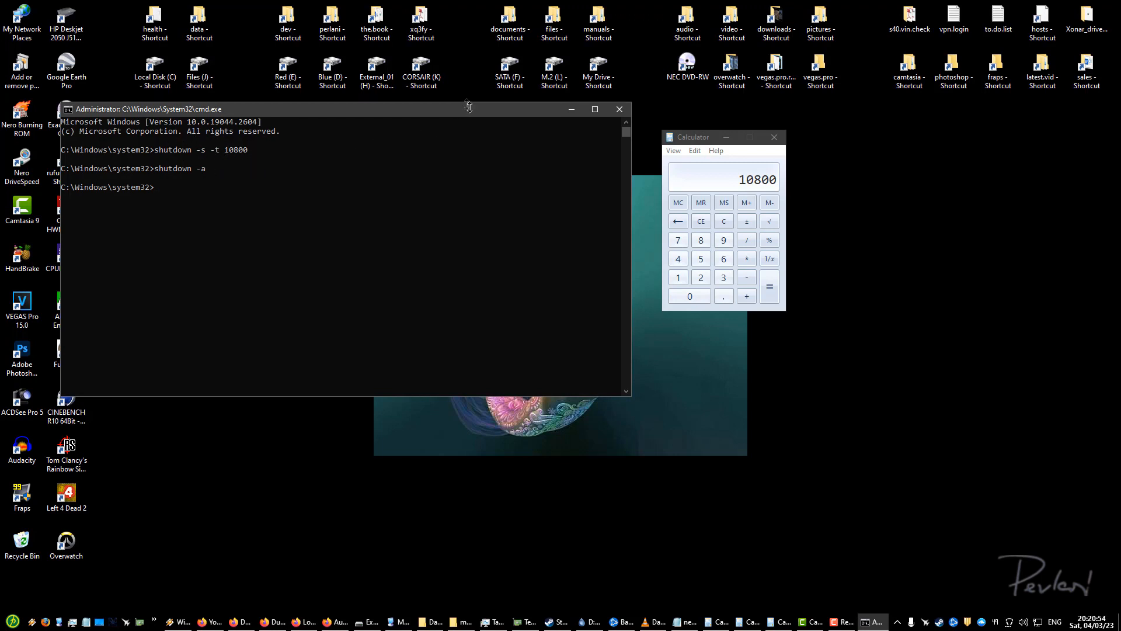
- Minimize the command prompt, Calculator and the Autoruns web page to clear the desktop
drag(459, 110, 452, 121)
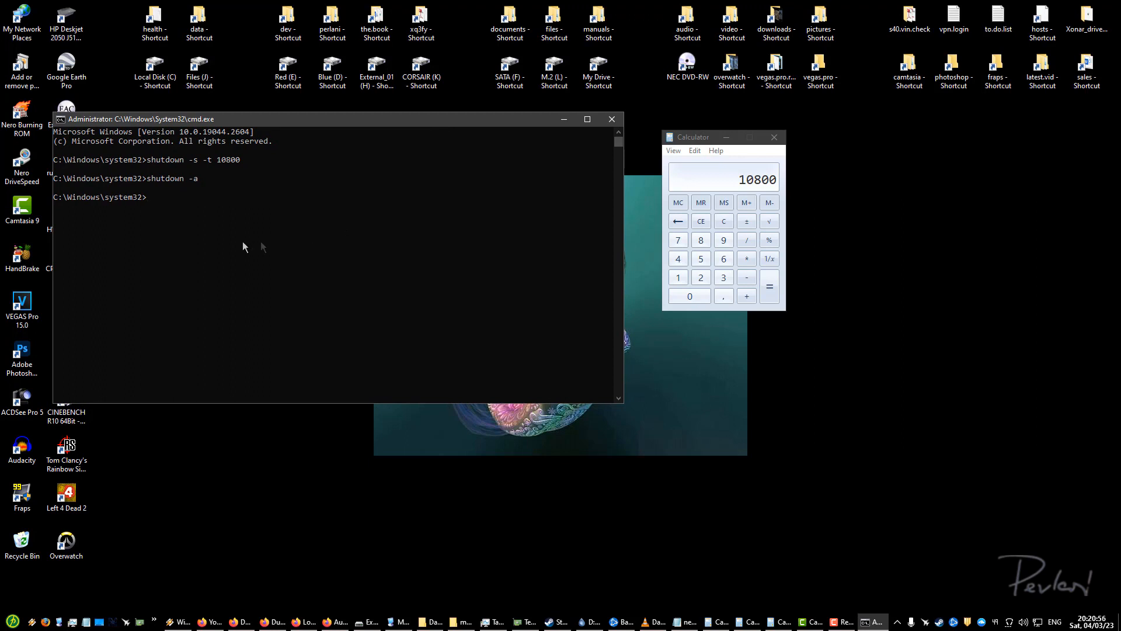
click(564, 120)
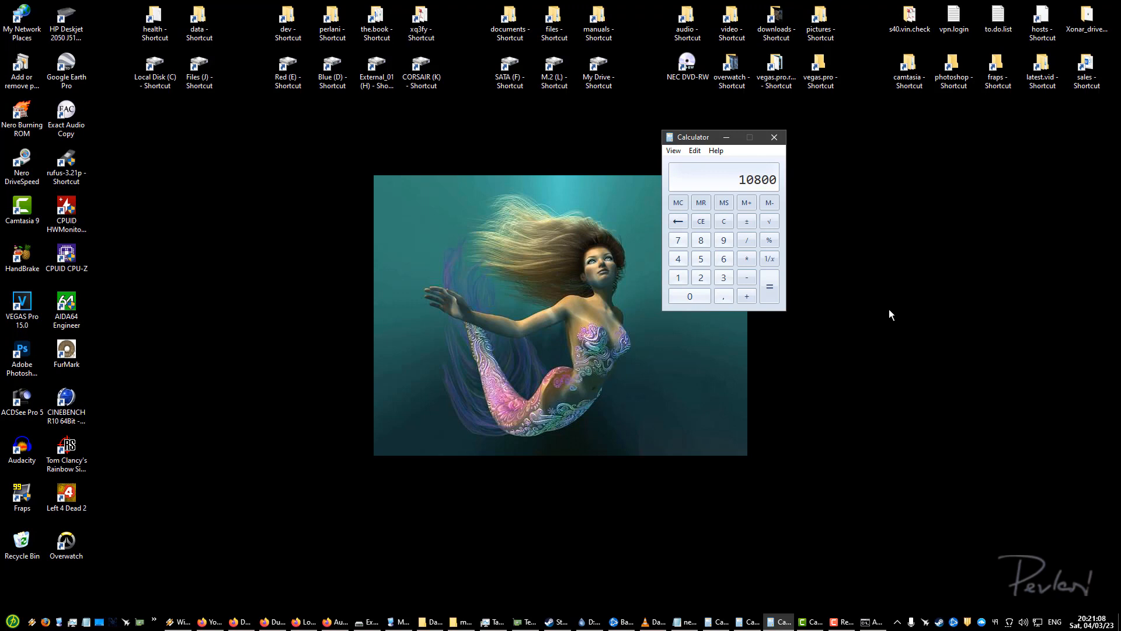
click(726, 136)
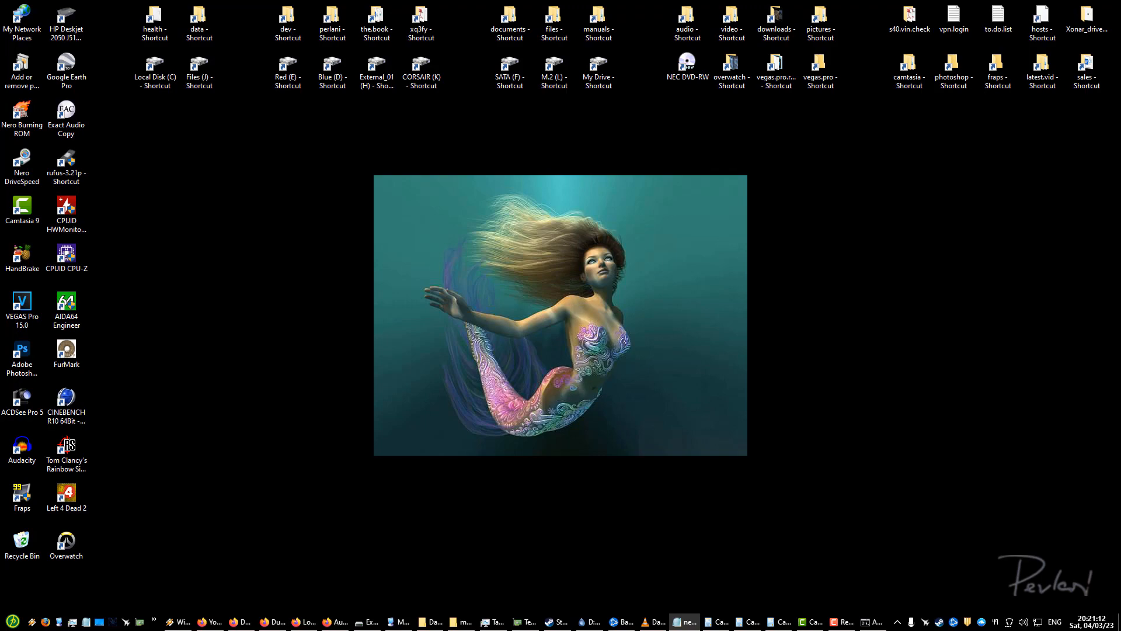
key(alt+Tab)
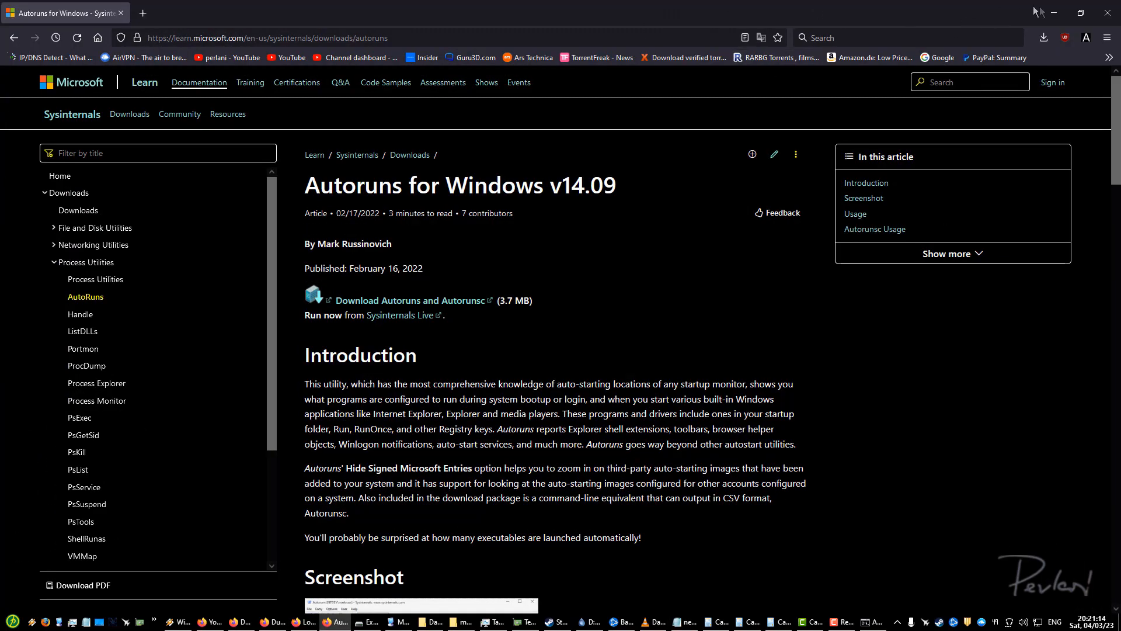
click(1054, 12)
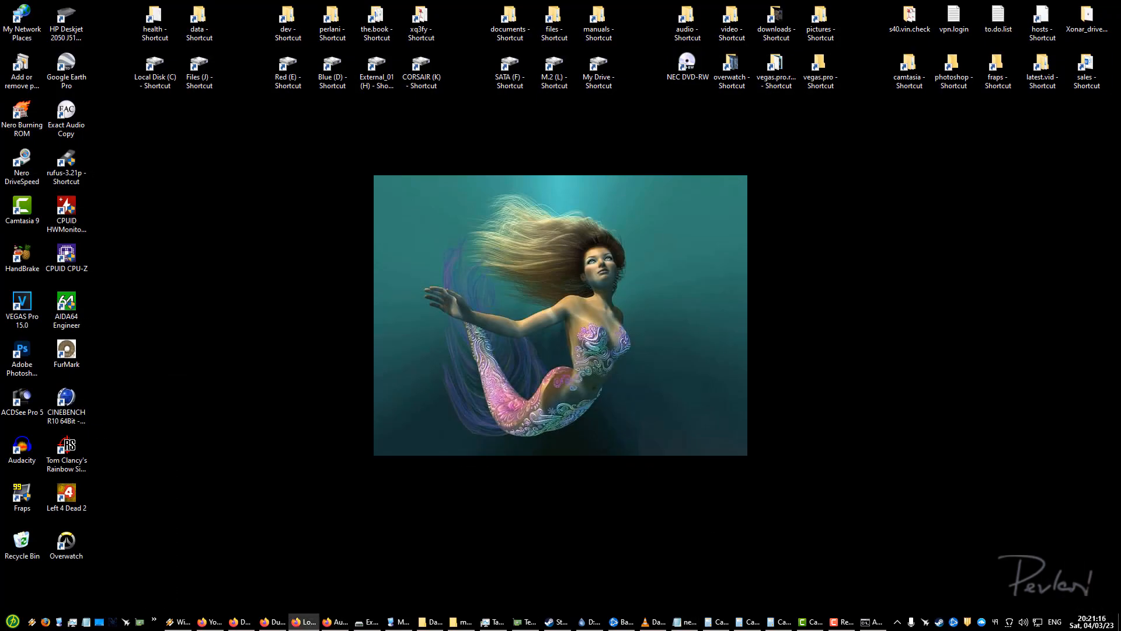
- Switch to the LockHunter website in the browser, view its description, and minimize the window
click(303, 622)
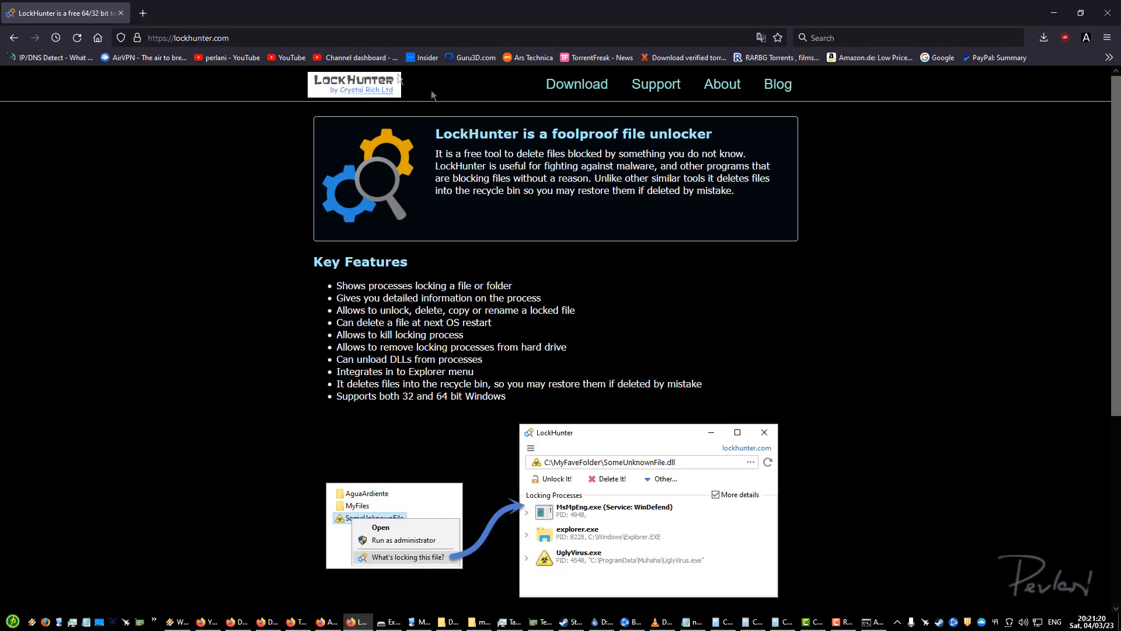
drag(443, 134, 517, 135)
click(516, 135)
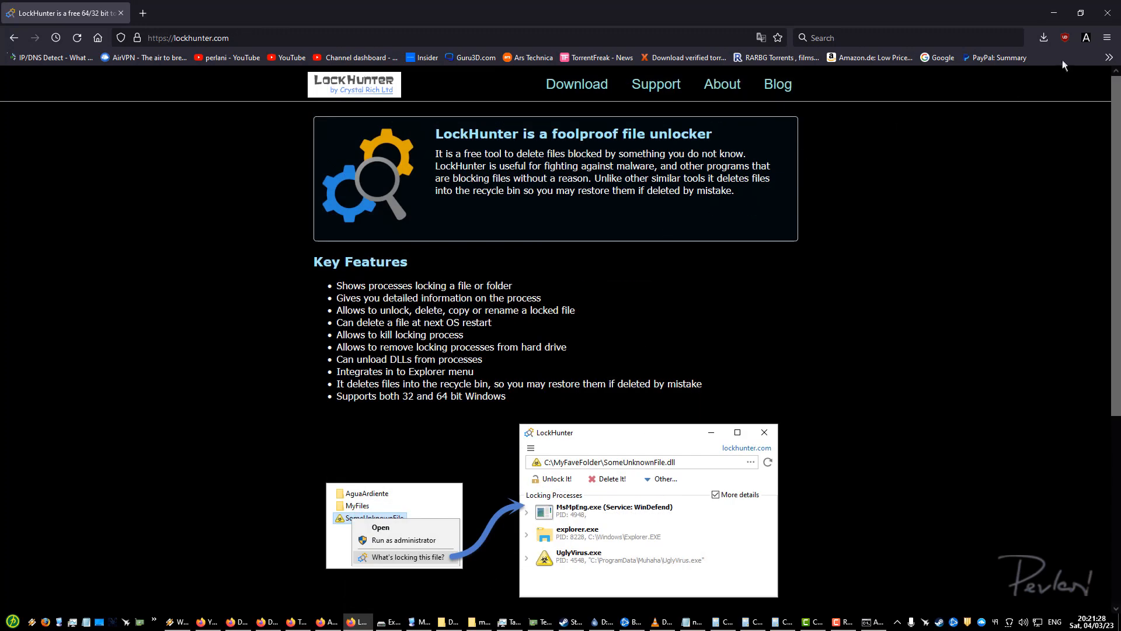
click(1062, 19)
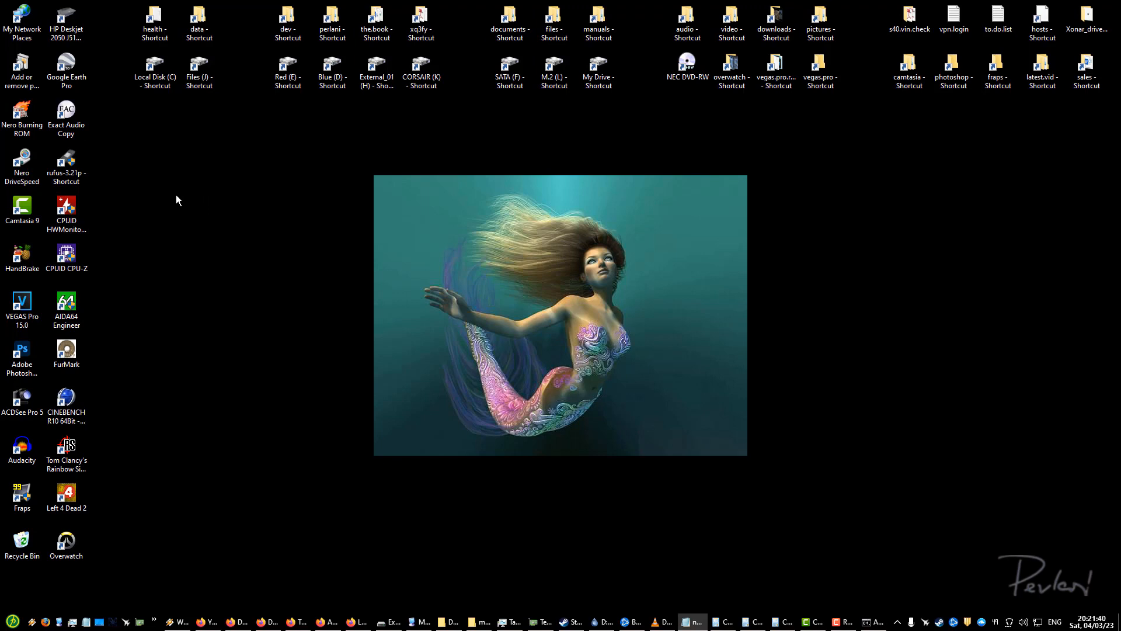
- Check with LockHunter what is locking the folder behind the data desktop shortcut
click(206, 28)
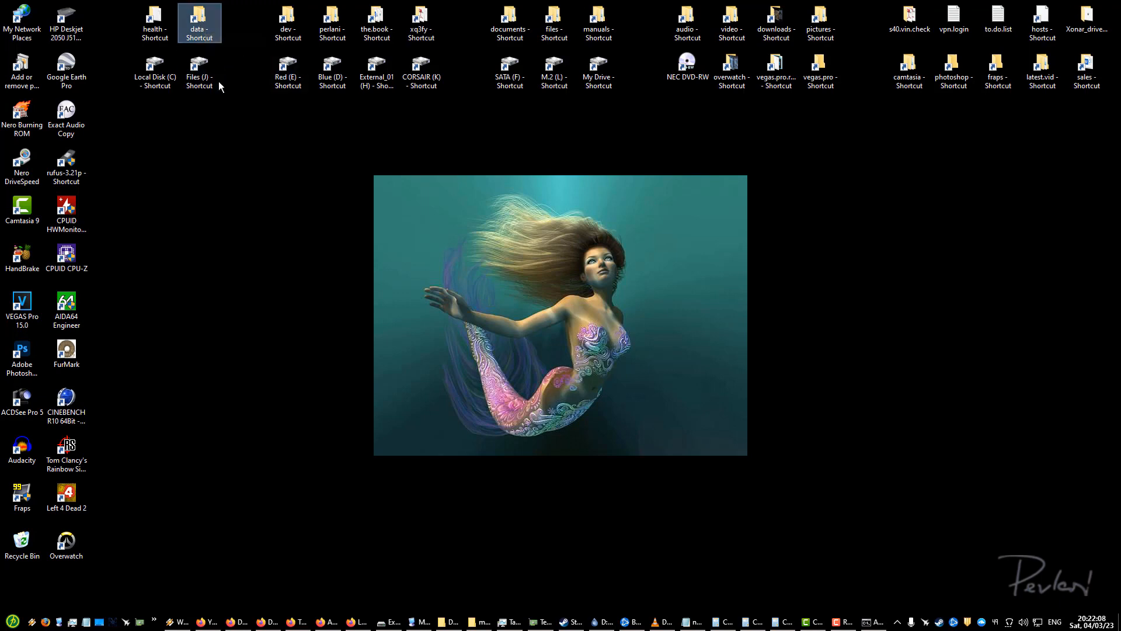
right_click(208, 19)
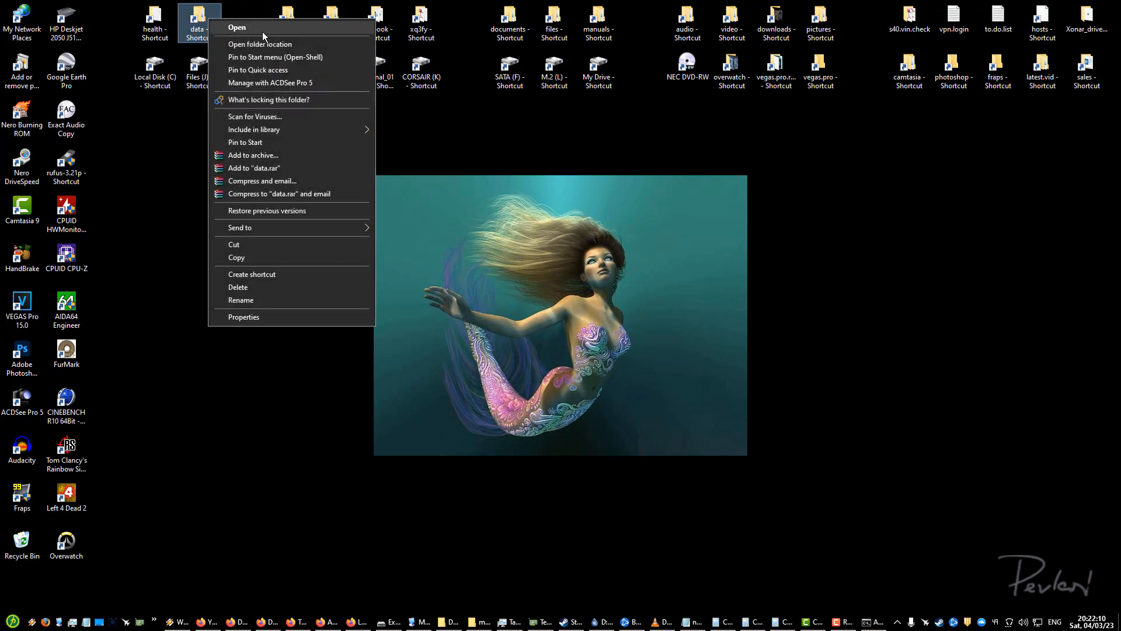
click(301, 101)
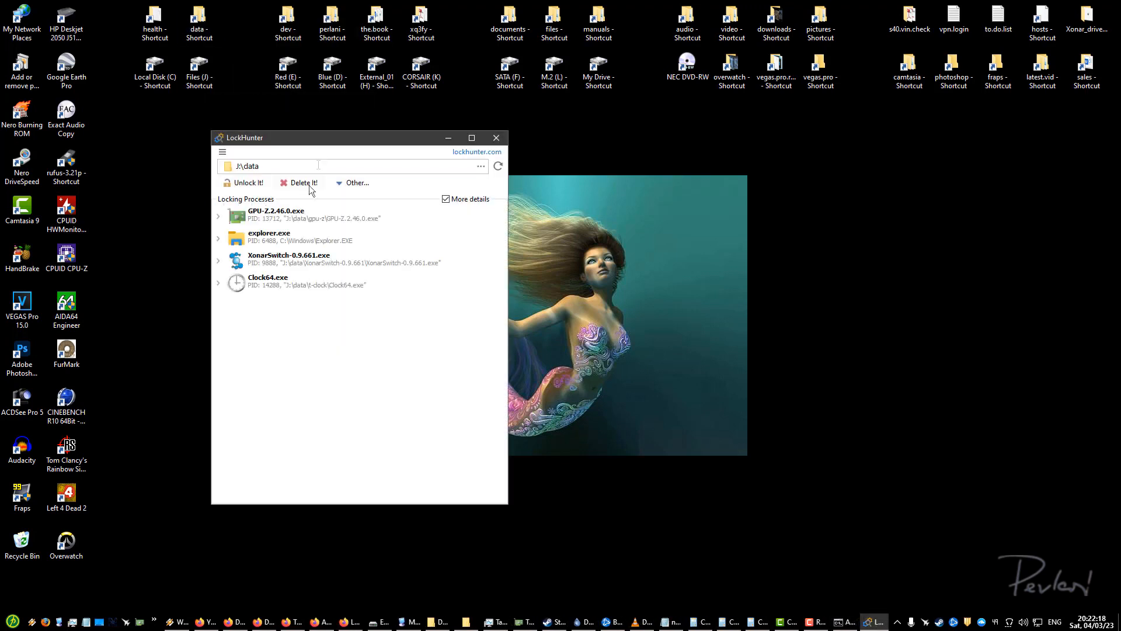
drag(327, 138, 288, 101)
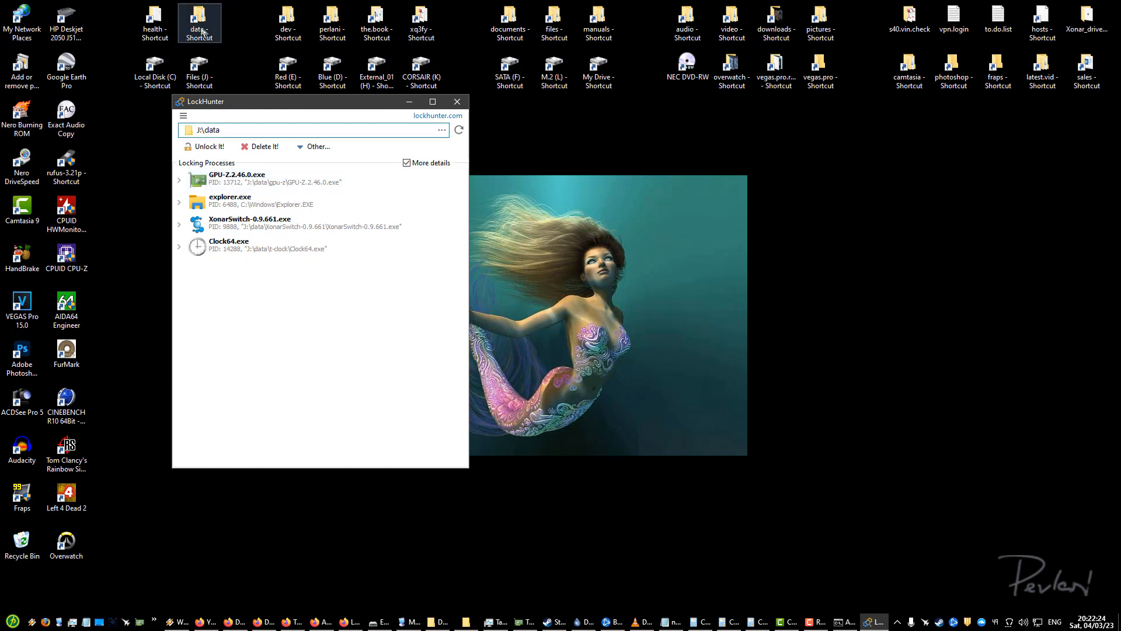
click(248, 184)
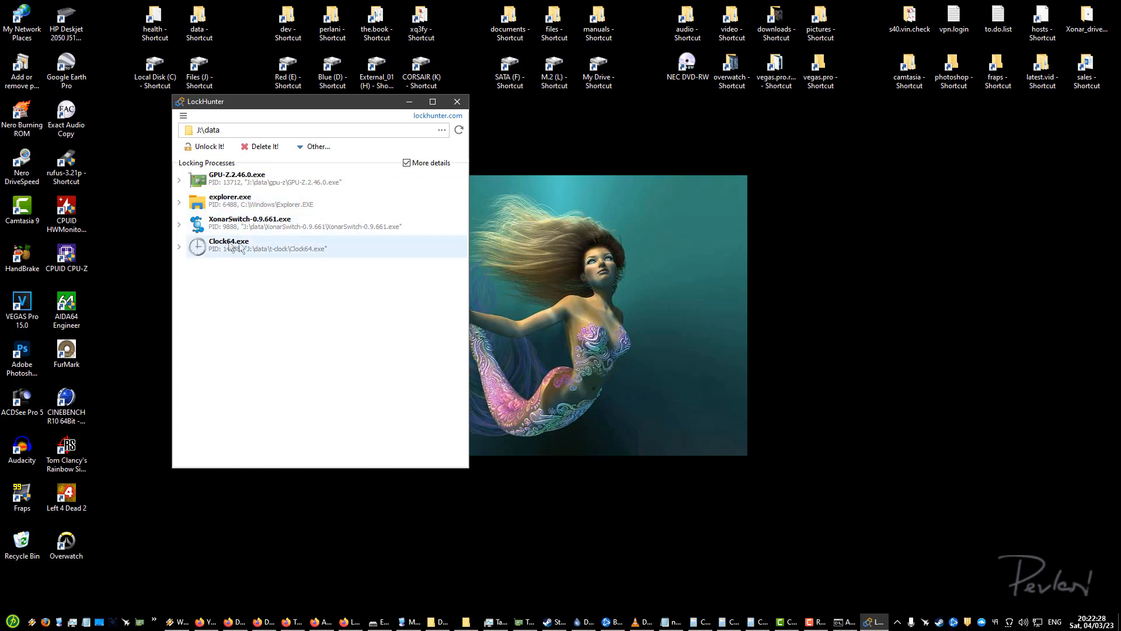
drag(342, 99, 351, 125)
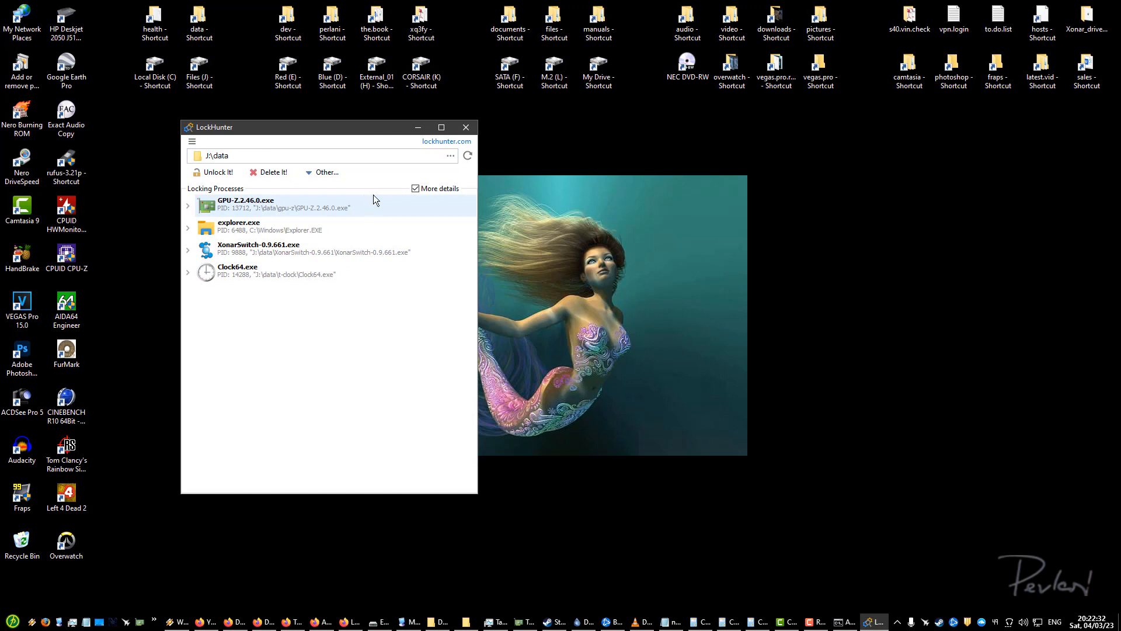
- Inspect the files locked by GPU-Z.2.46.0.exe and LockHunter's additional unlocking actions, then minimize LockHunter
click(188, 205)
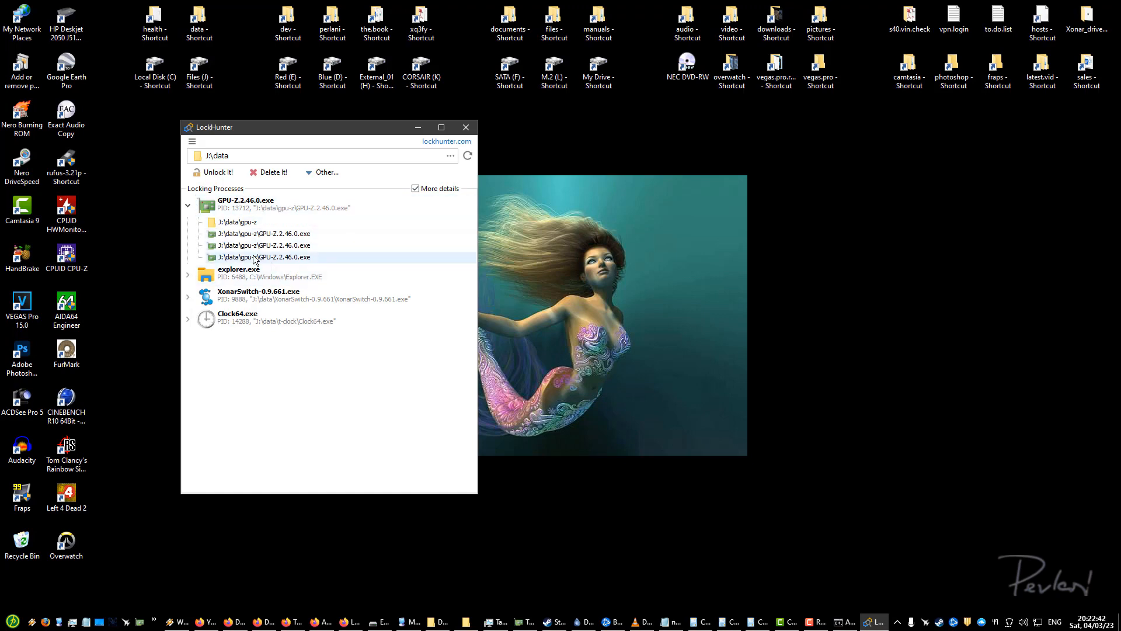
click(192, 208)
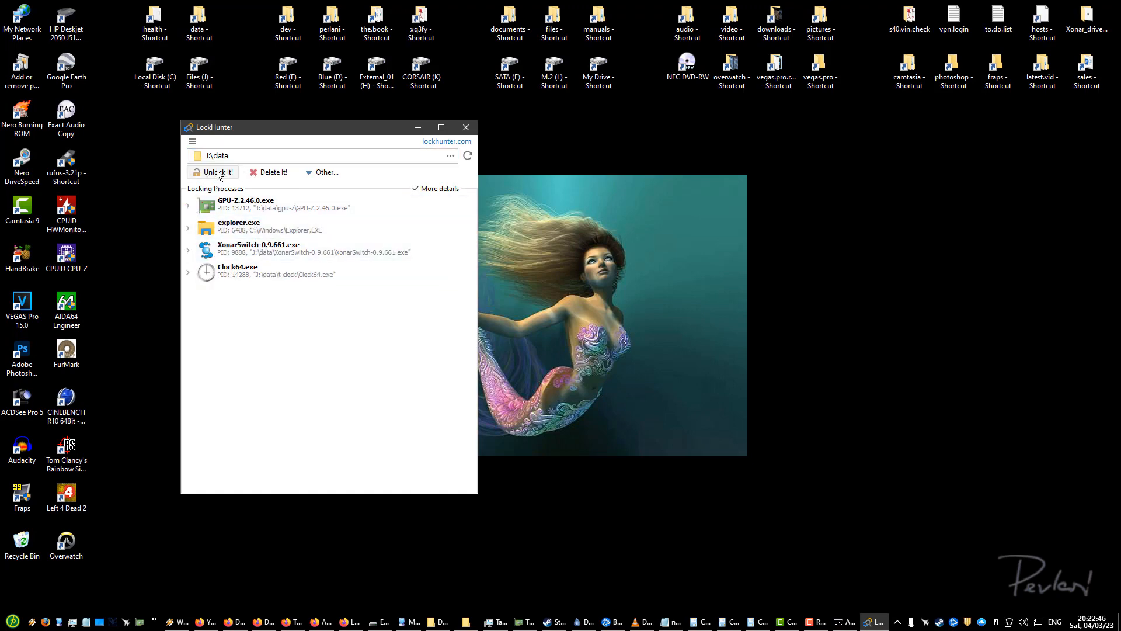
click(320, 176)
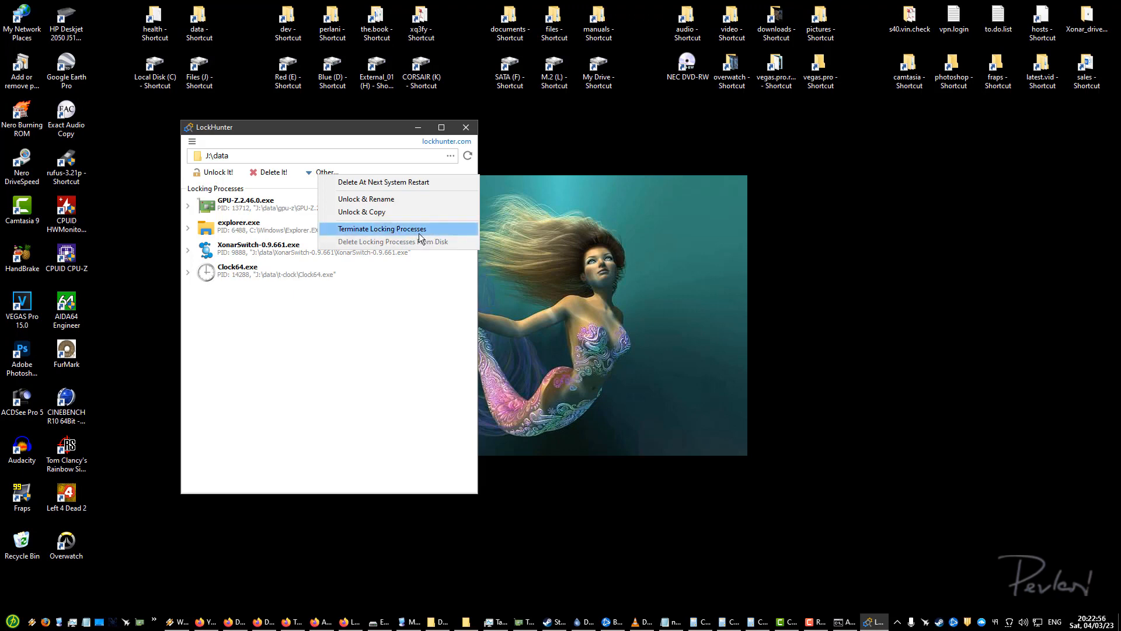
click(356, 136)
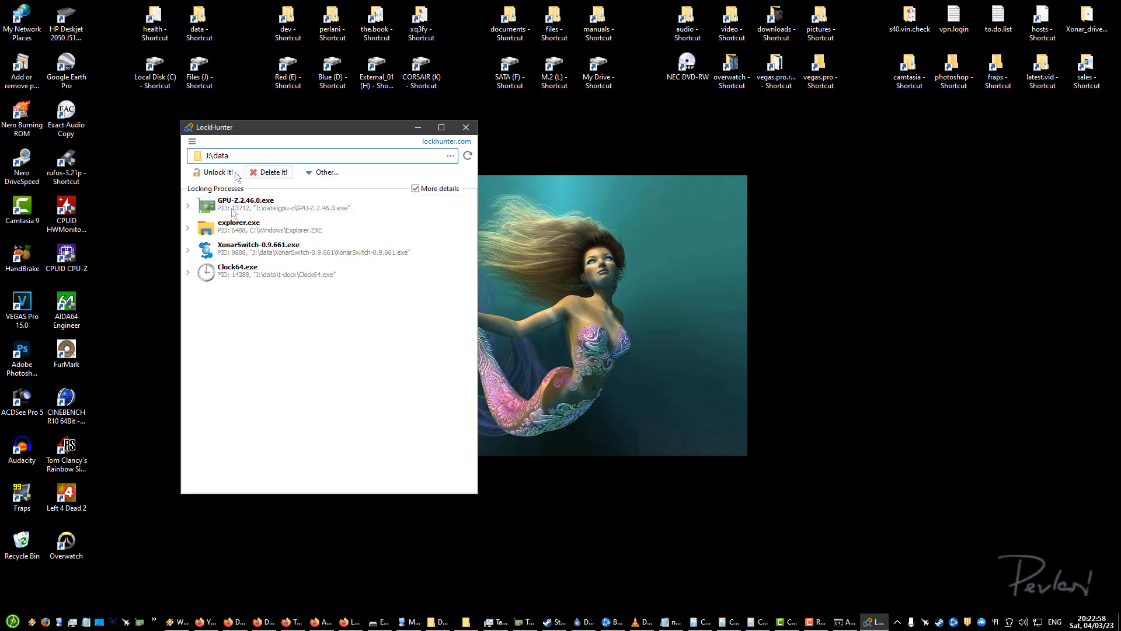
mouse_move(375, 129)
mouse_down()
mouse_move(379, 149)
mouse_move(370, 132)
mouse_up()
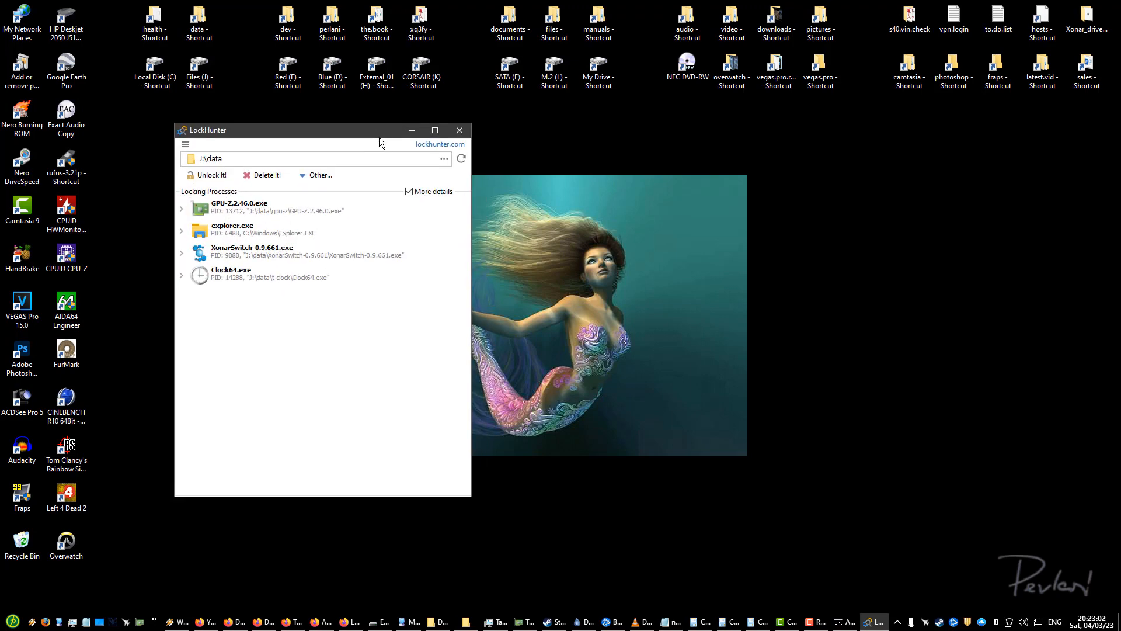
drag(384, 132, 382, 136)
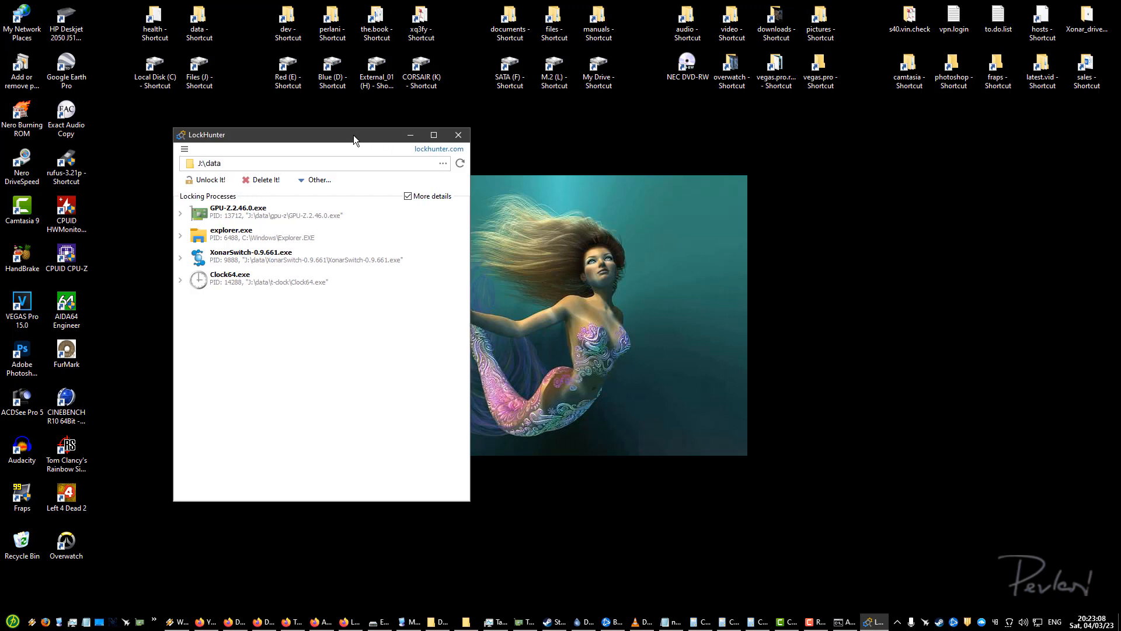
click(409, 136)
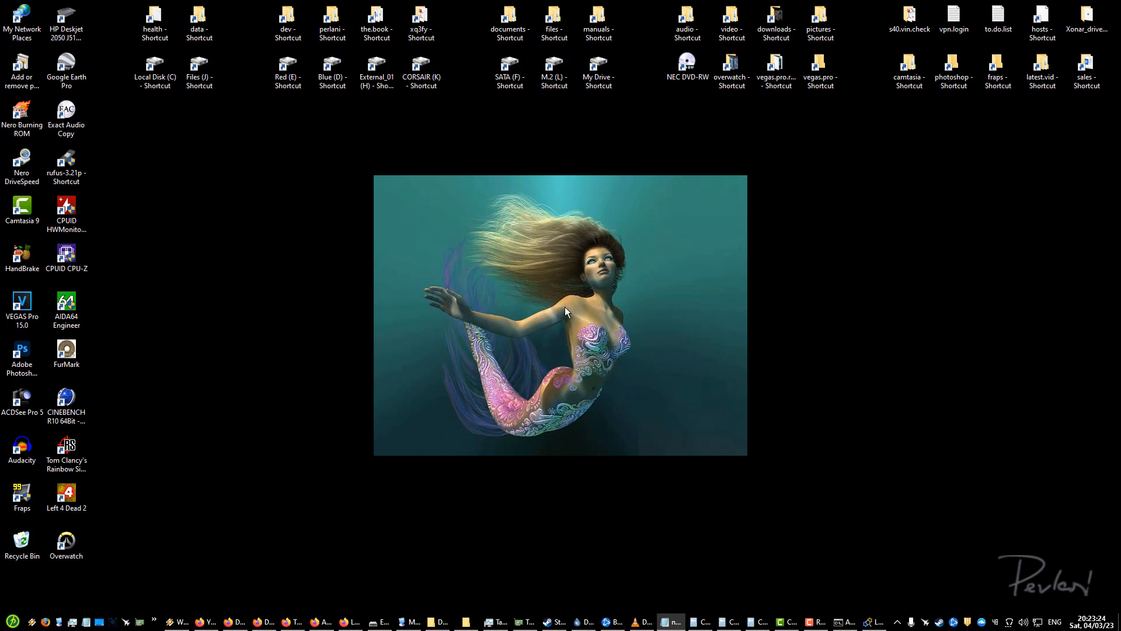
- Switch to the powertoys search results in the browser, view the Microsoft Learn PowerToys page, and minimize it
key(alt+Tab)
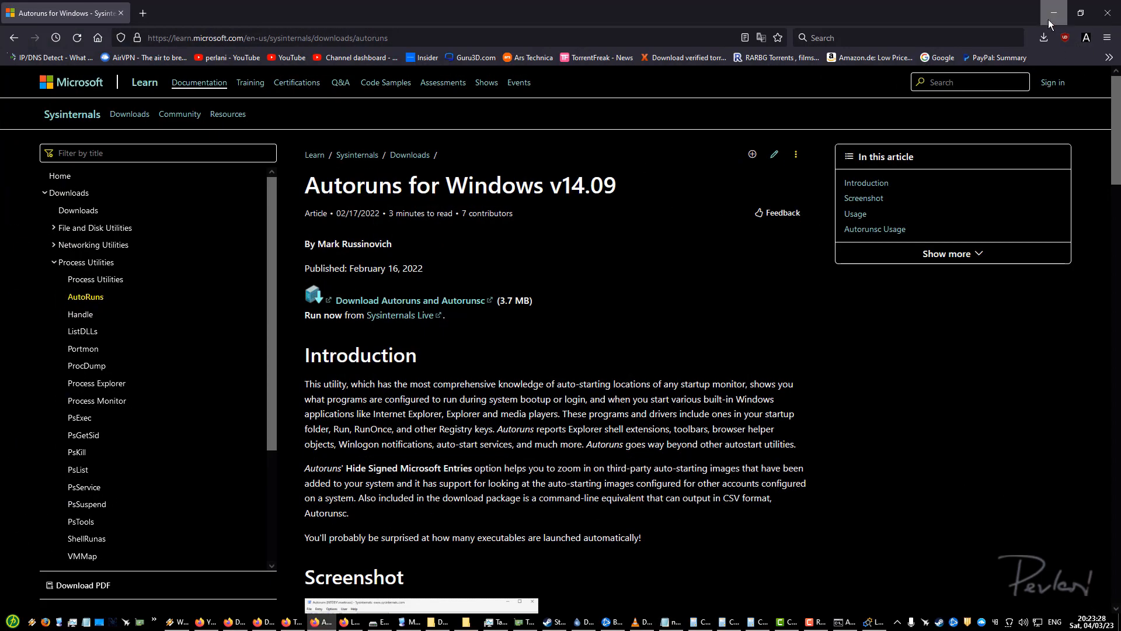
click(1053, 13)
key(alt+Tab)
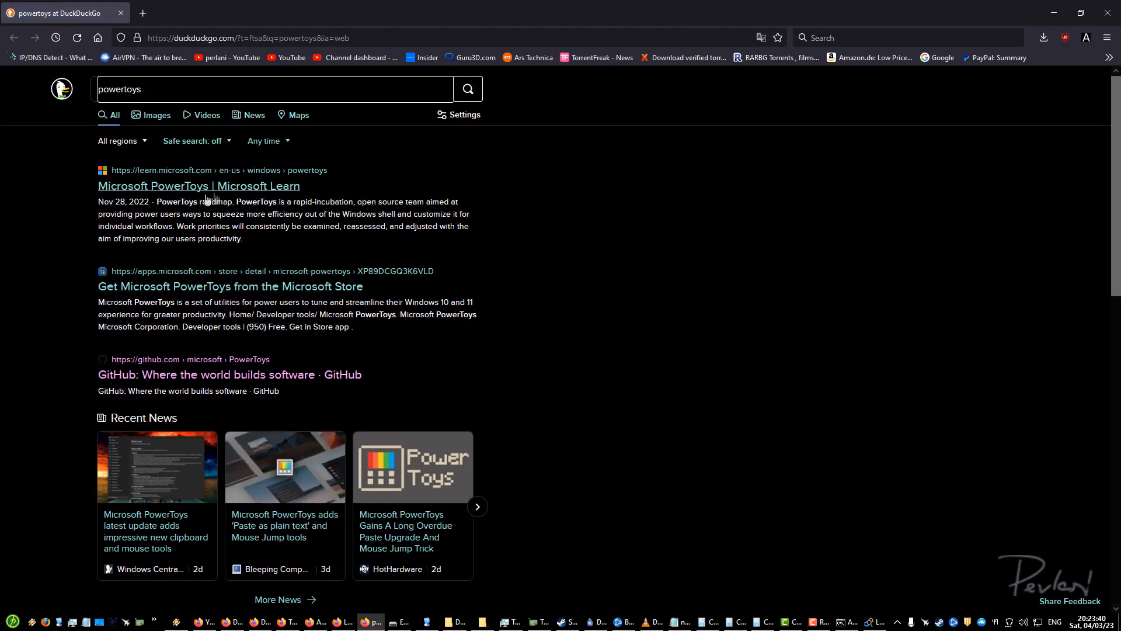
click(186, 190)
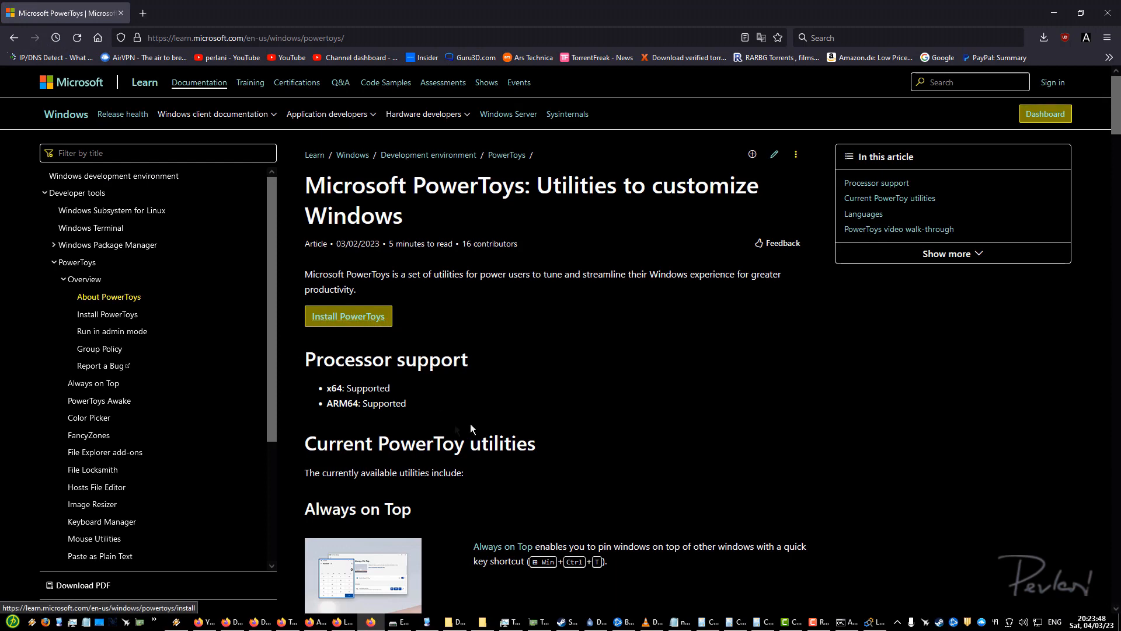
scroll(516, 256, down, 2)
scroll(403, 215, up, 2)
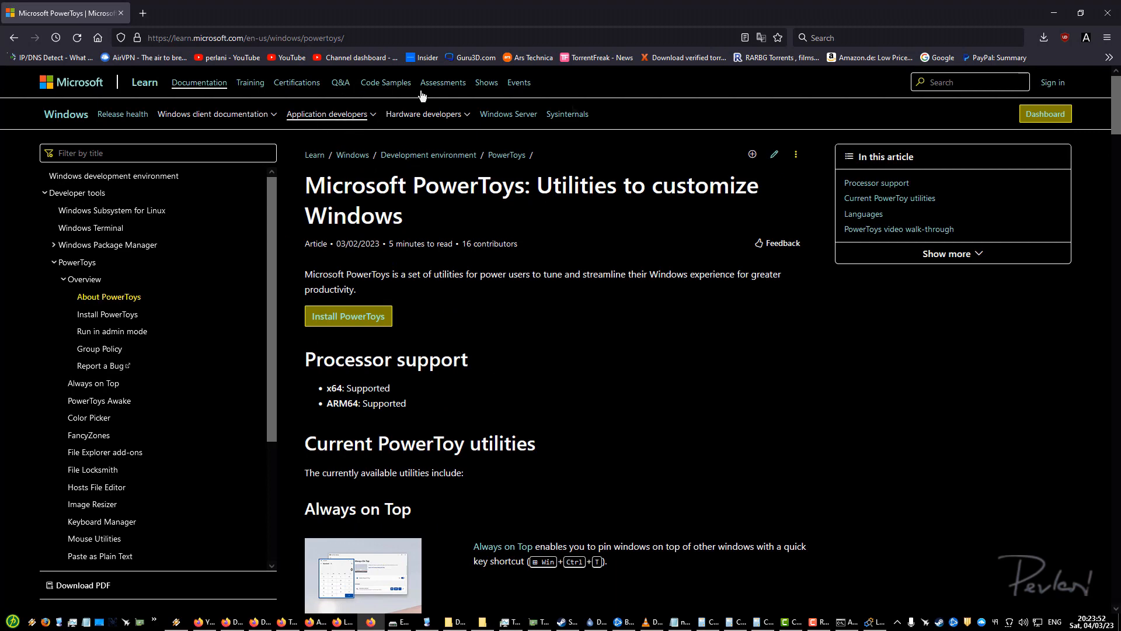
click(1054, 12)
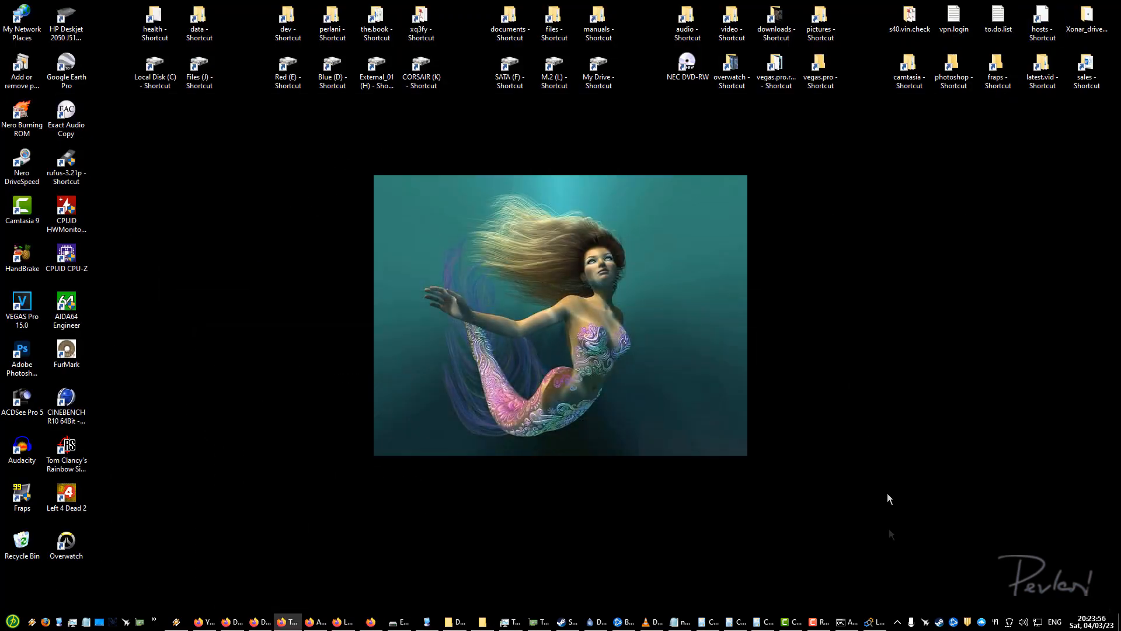
- Open PowerToys Settings from its background notification icon and look through the list of utilities
click(901, 623)
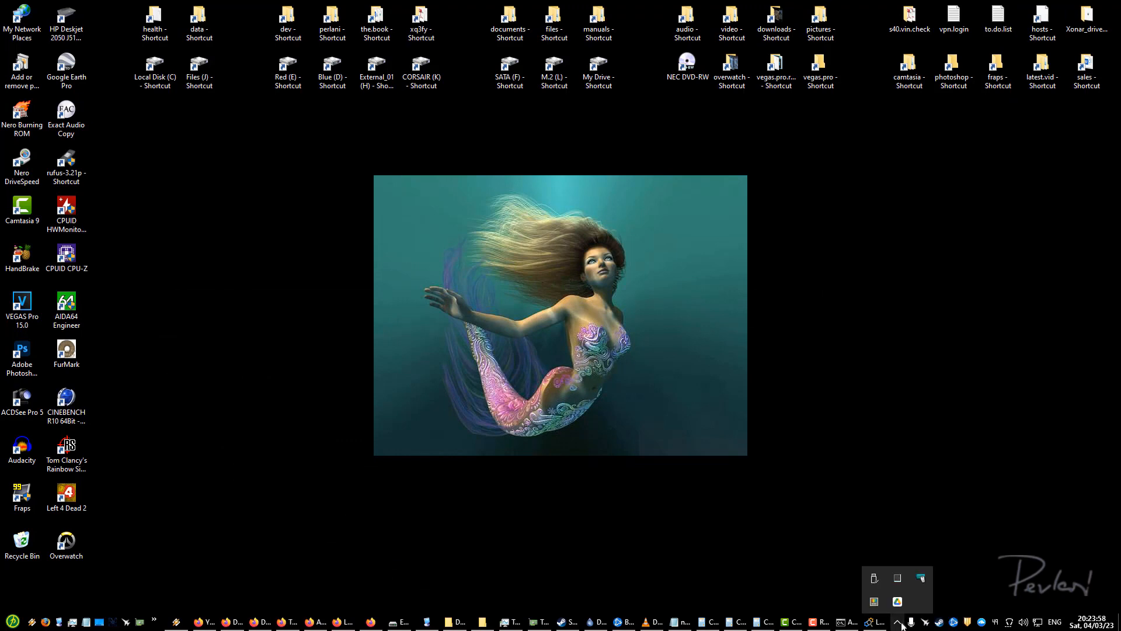
click(875, 600)
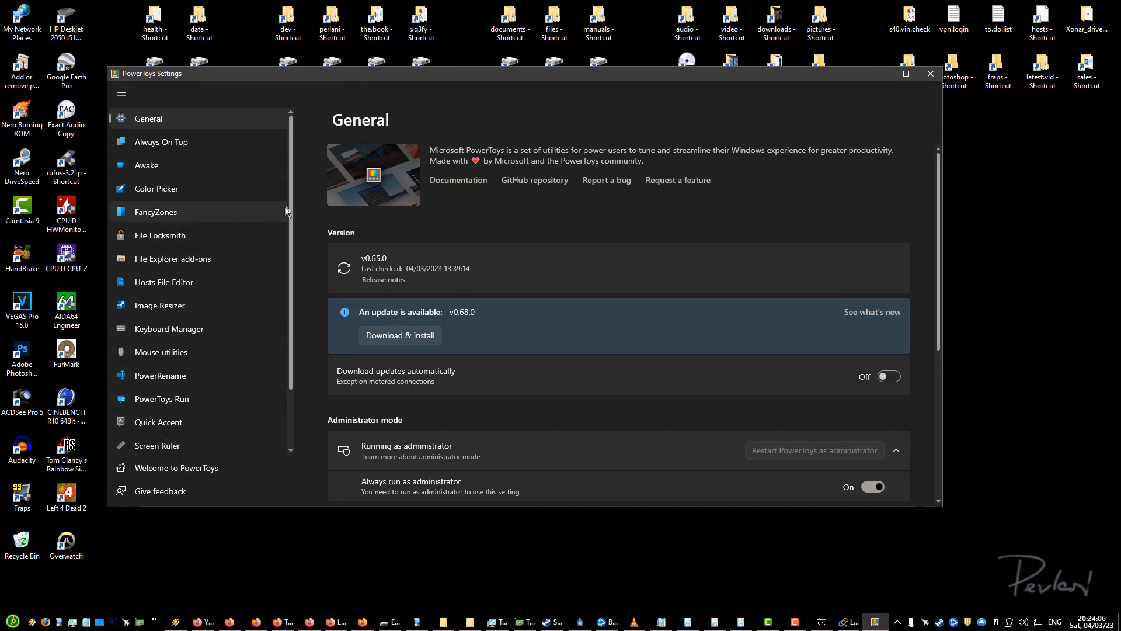
drag(288, 206, 282, 296)
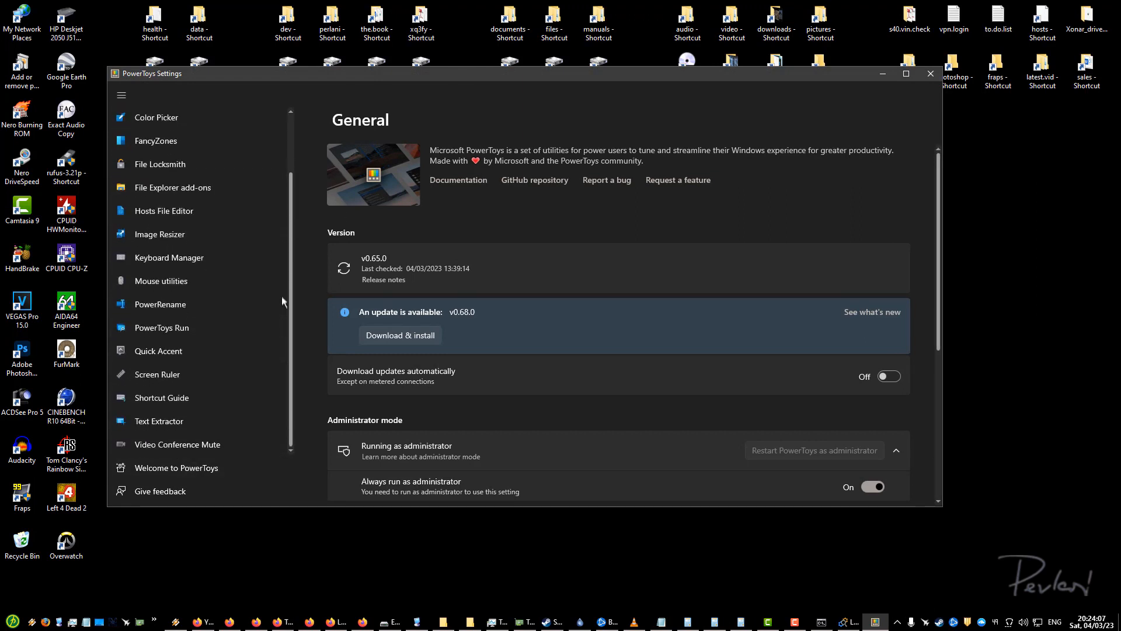
- Review the Text Extractor, PowerRename and File Locksmith settings, and compare File Locksmith with the data shortcut's folder-locking option
click(182, 425)
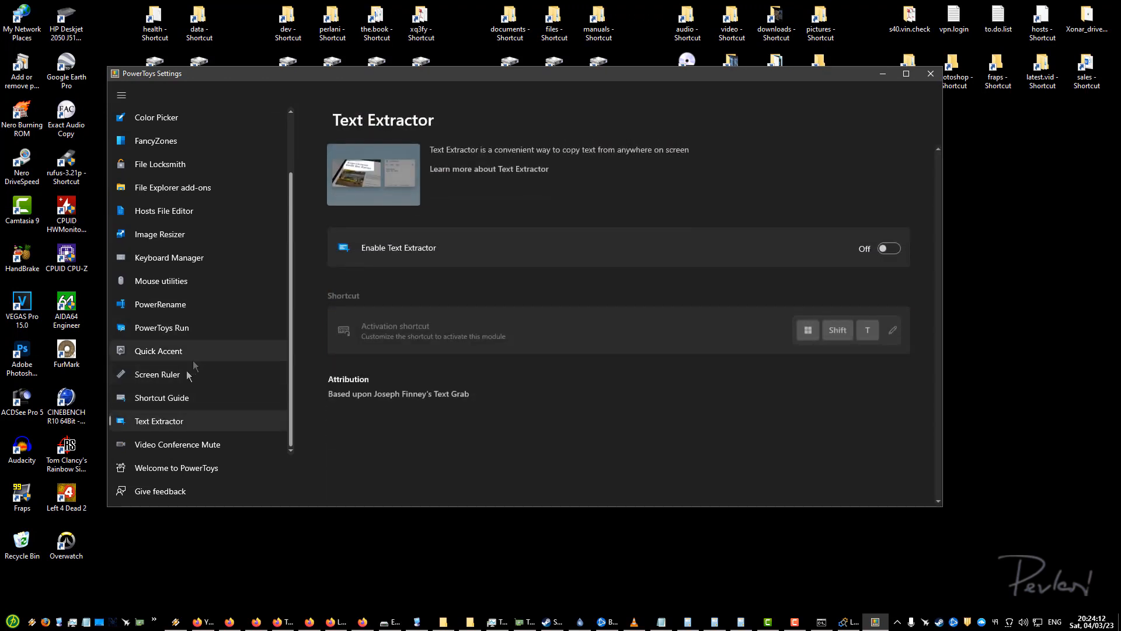
scroll(195, 320, up, 2)
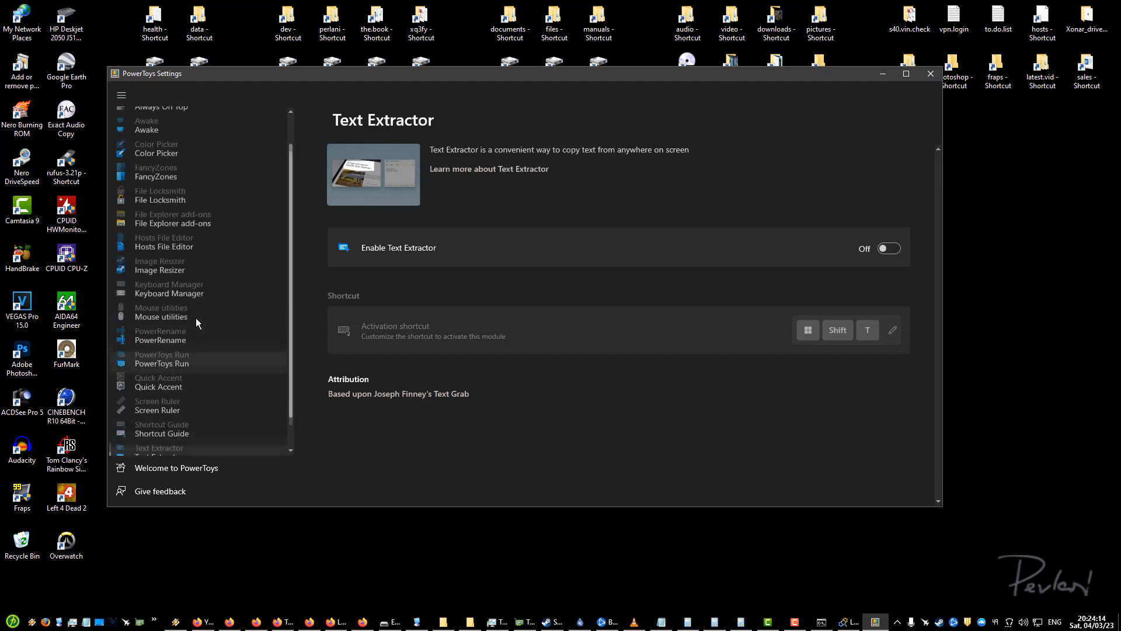
click(180, 356)
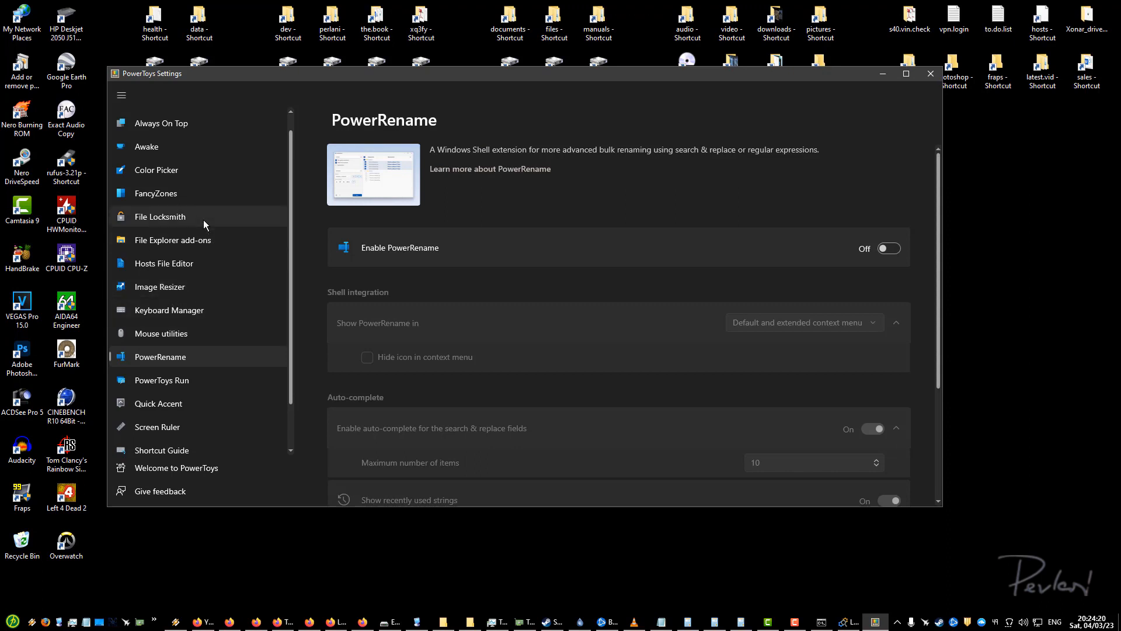
click(176, 230)
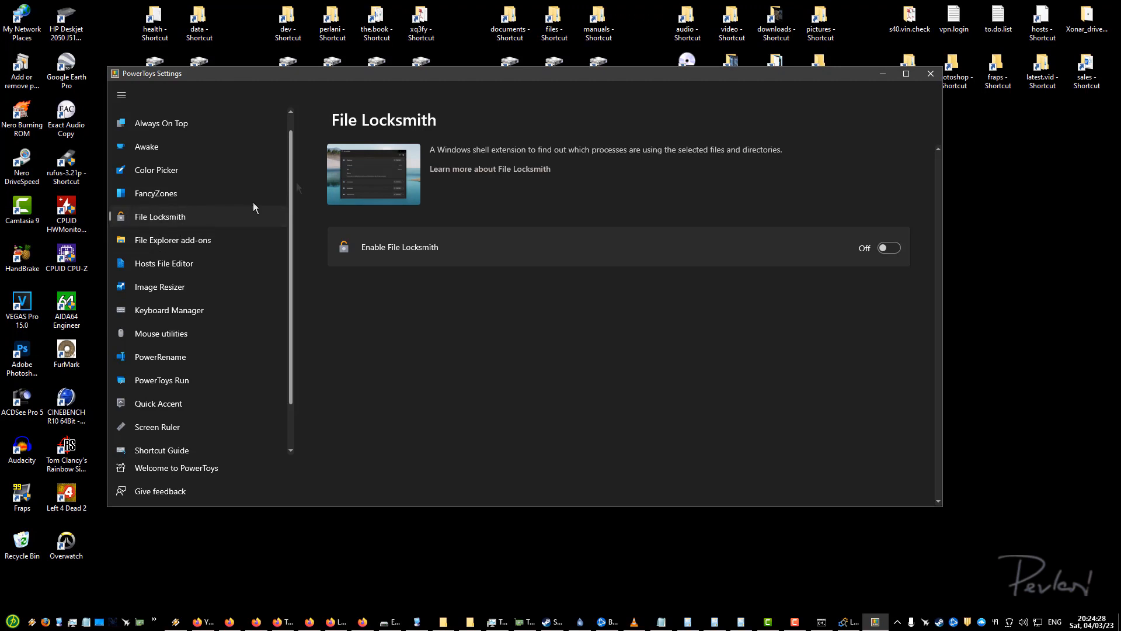
drag(486, 94, 501, 111)
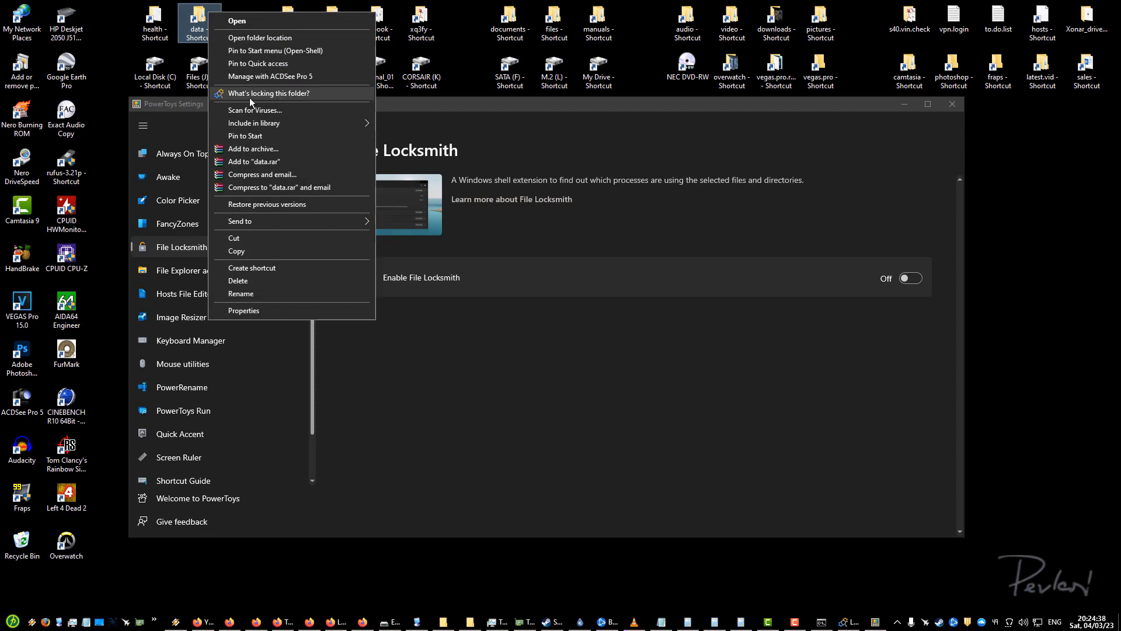
click(477, 120)
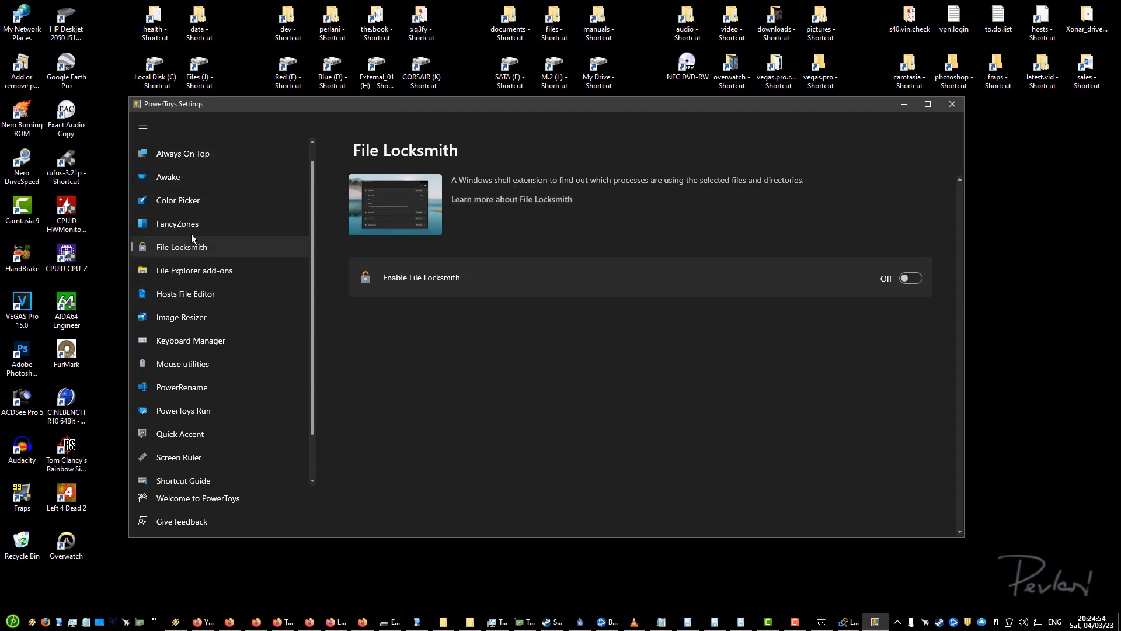
- Open the Keyboard Manager utility's settings and review the configured key remappings and shortcut section
scroll(218, 237, up, 1)
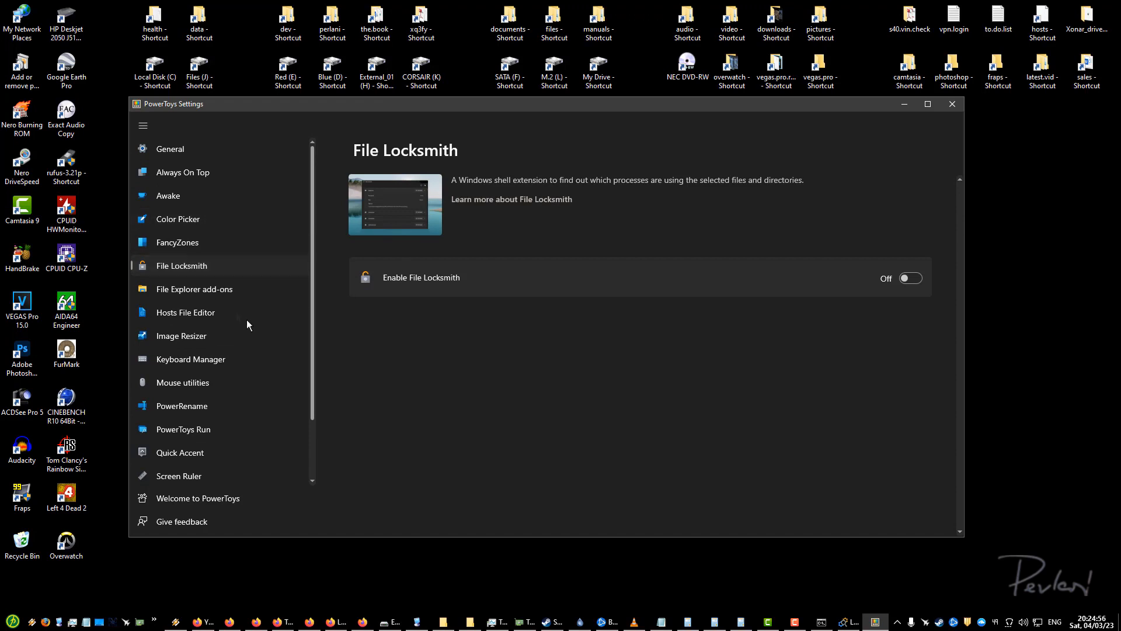
click(250, 361)
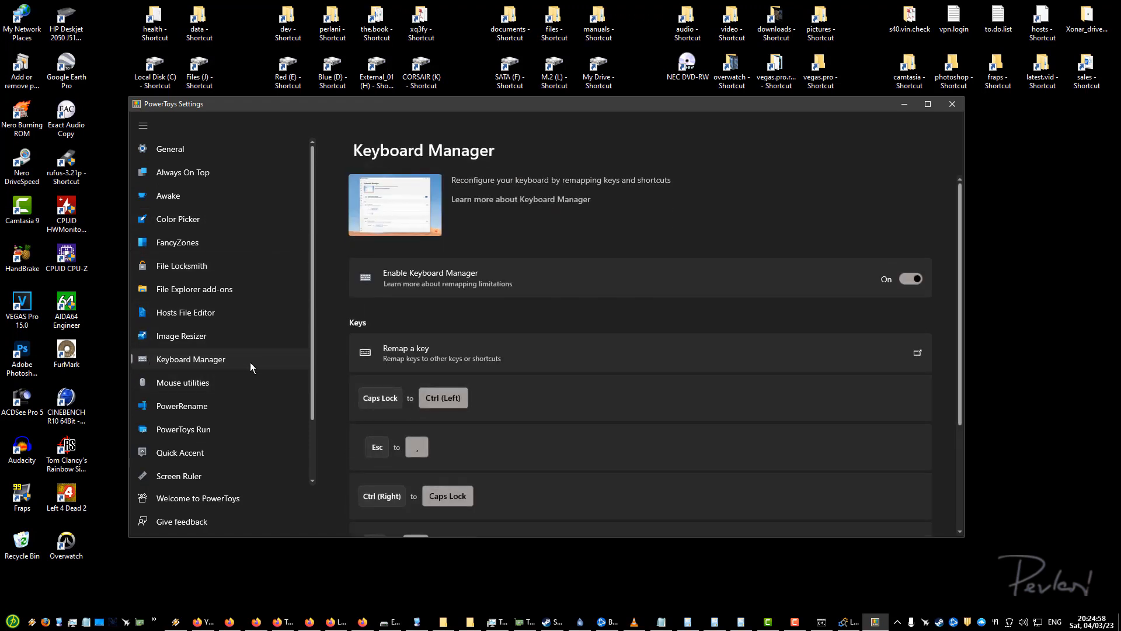
drag(604, 112, 594, 93)
scroll(521, 274, down, 2)
scroll(489, 303, up, 2)
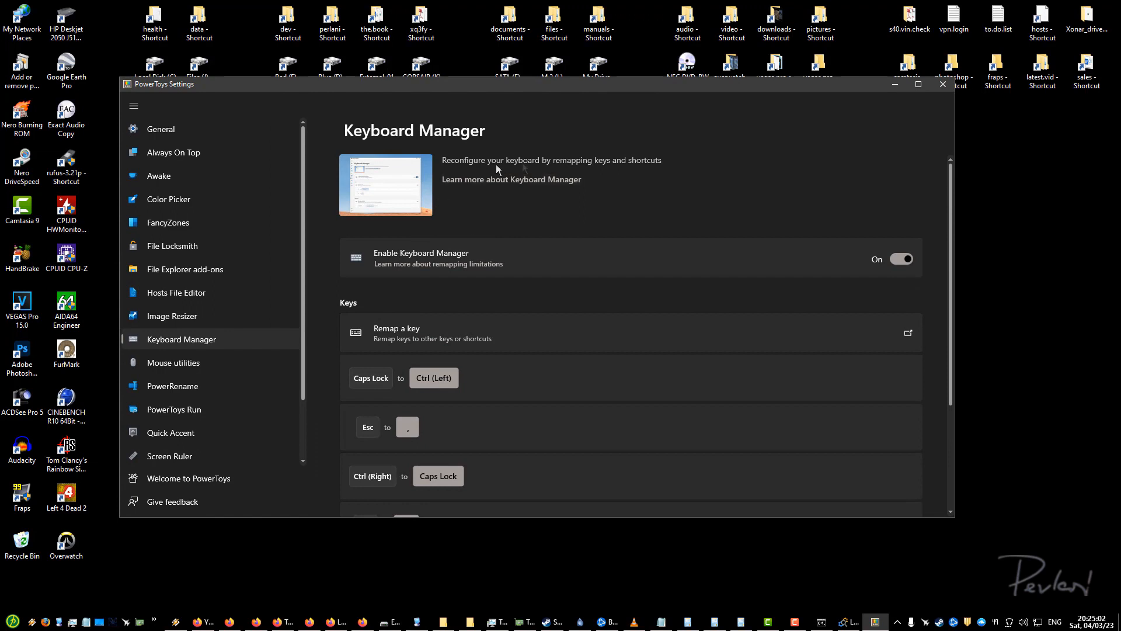
scroll(403, 330, down, 2)
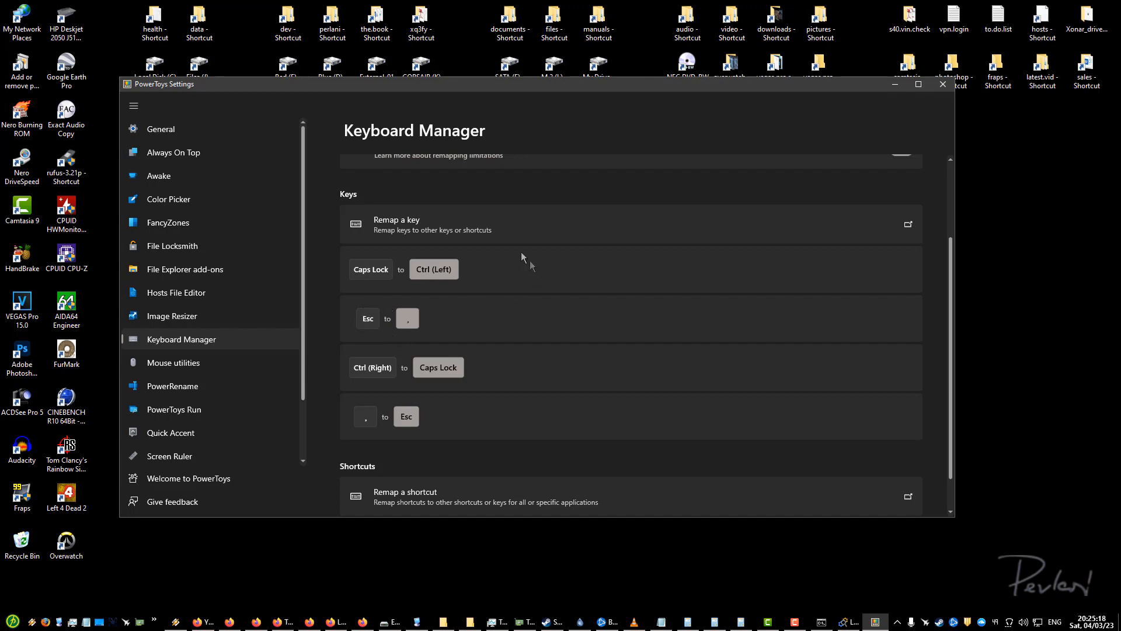
drag(524, 86, 522, 82)
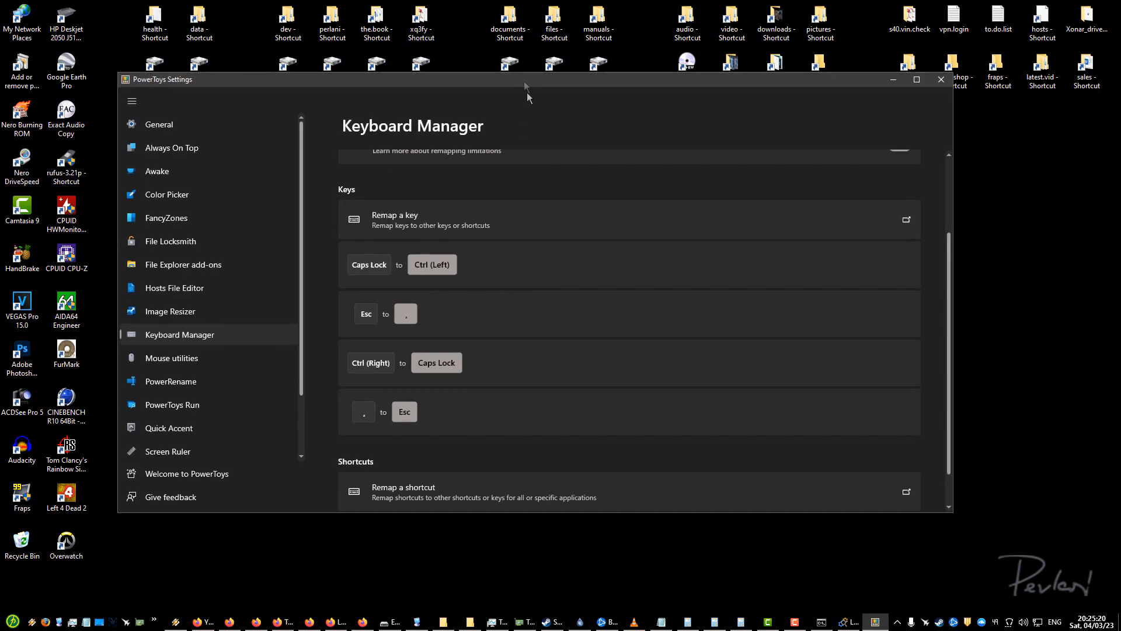
scroll(496, 300, up, 1)
scroll(494, 301, up, 2)
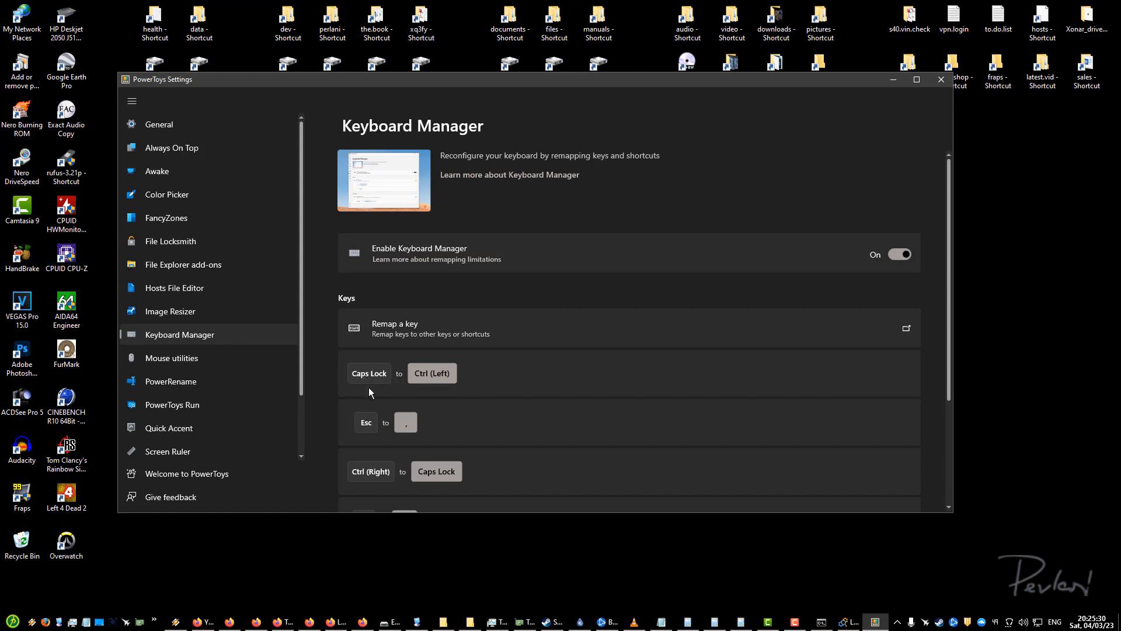
drag(587, 85, 590, 111)
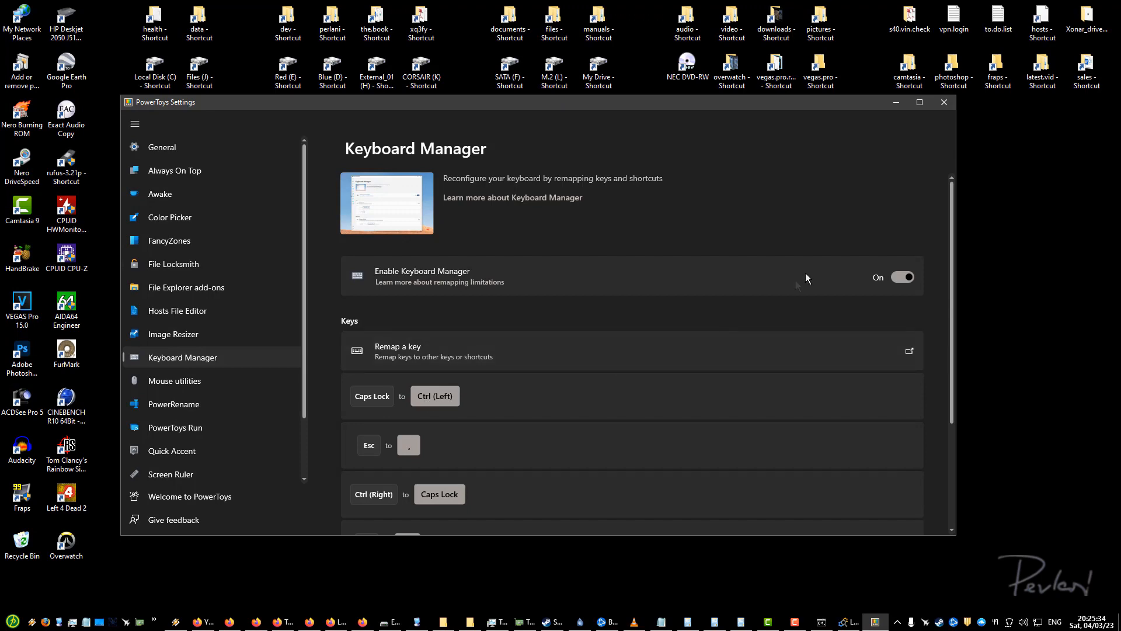
- Add a new entry in the Remap keys dialog with Sleep as the key to change
click(654, 359)
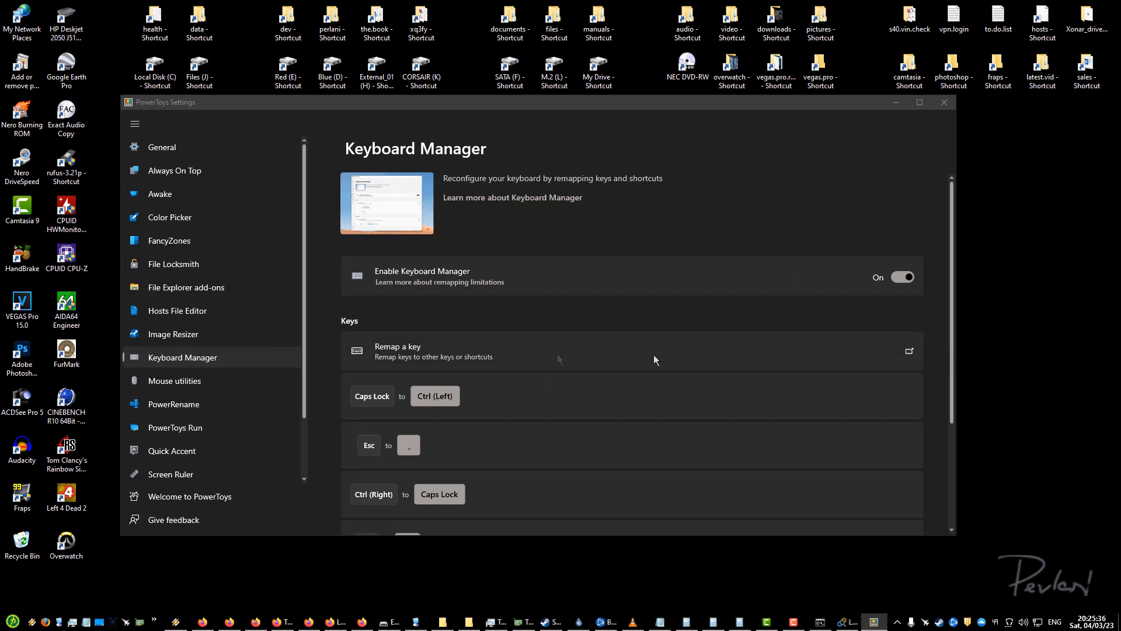
scroll(499, 290, down, 2)
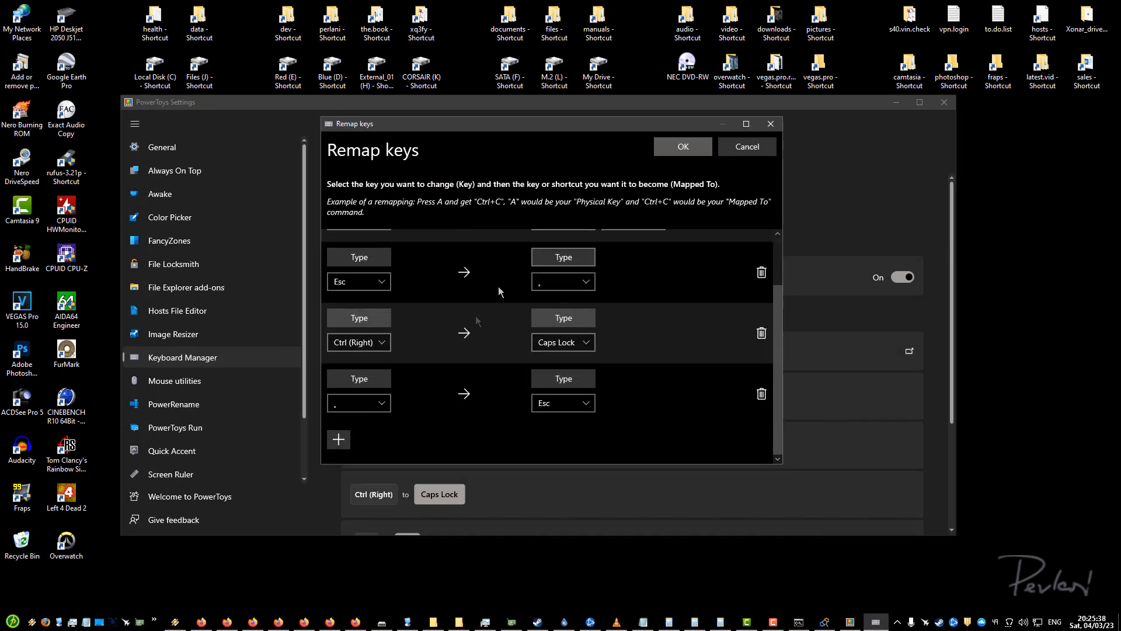
click(340, 439)
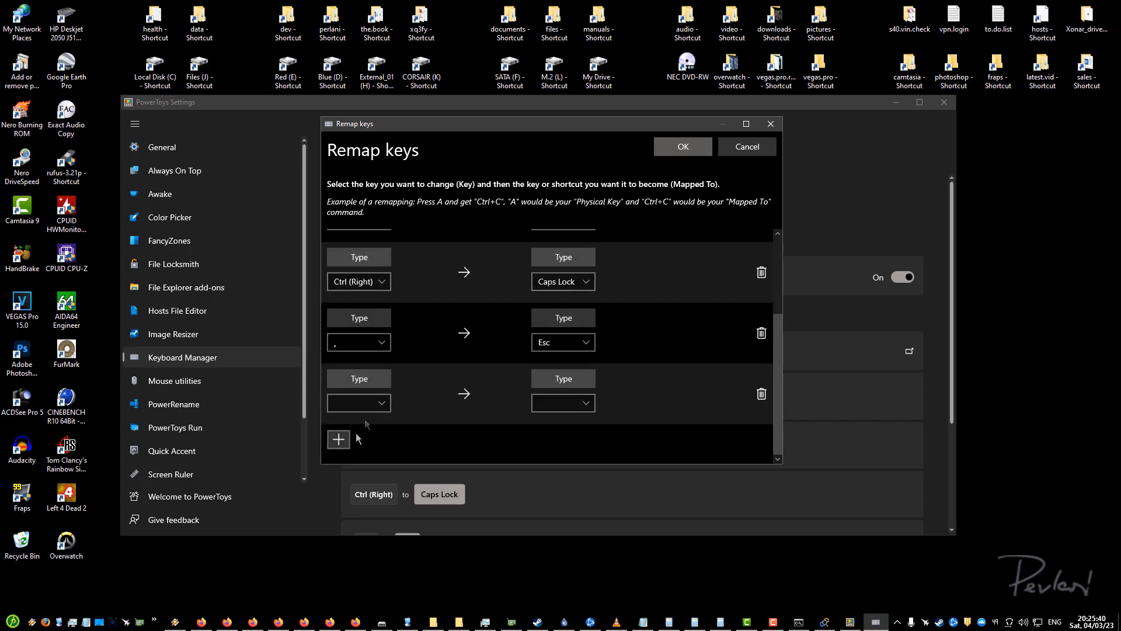
click(362, 403)
scroll(369, 402, down, 8)
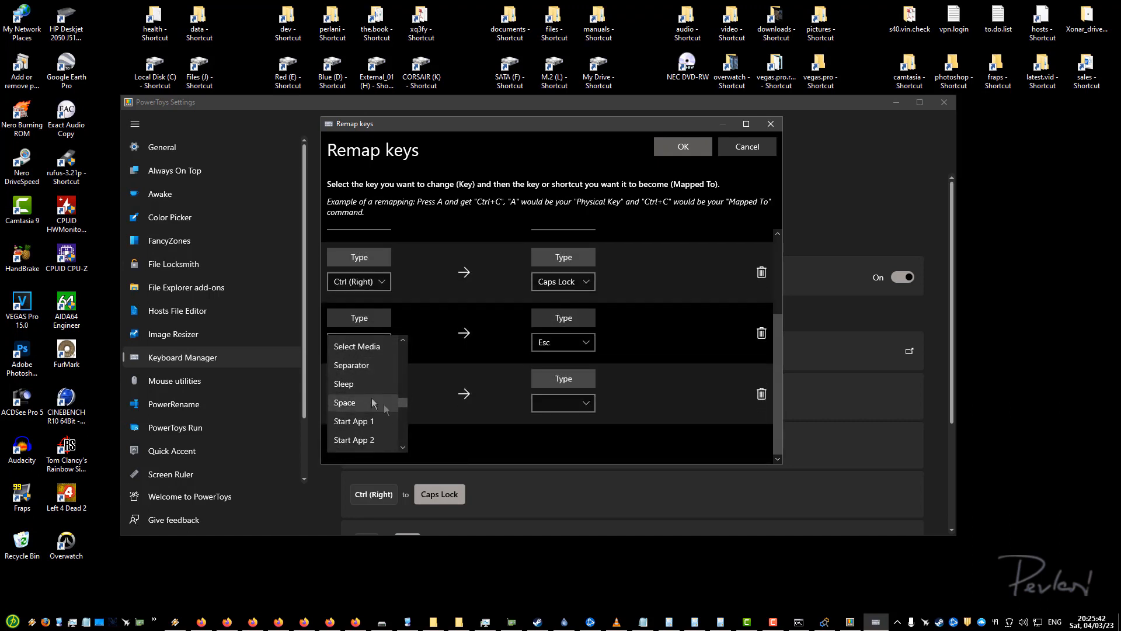
click(425, 442)
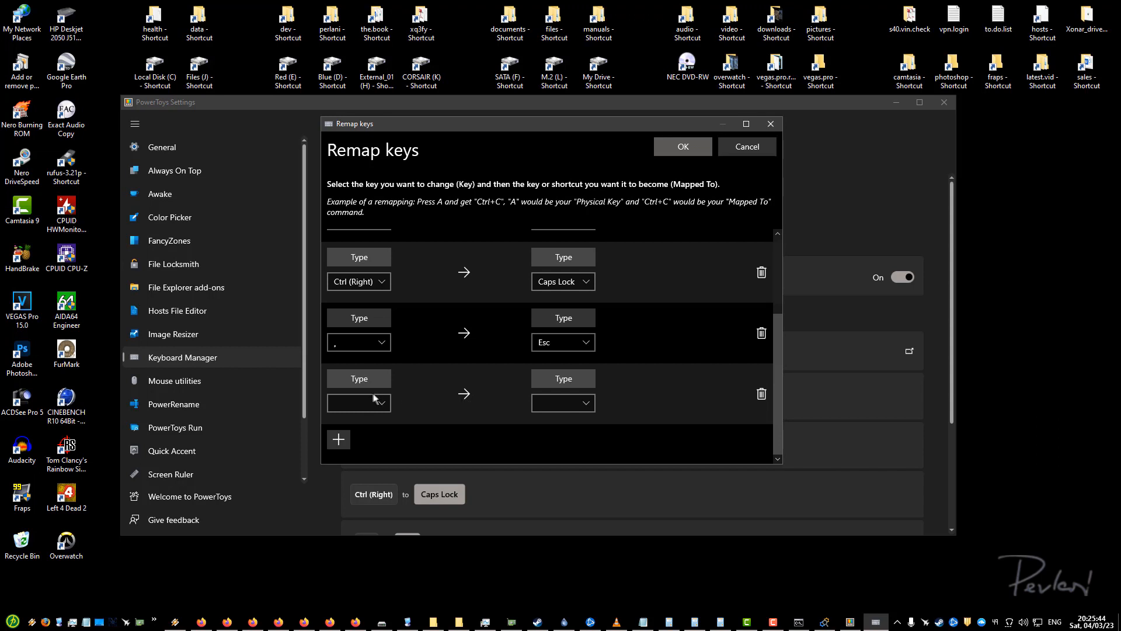
click(374, 403)
scroll(368, 391, down, 6)
scroll(368, 390, up, 1)
click(368, 385)
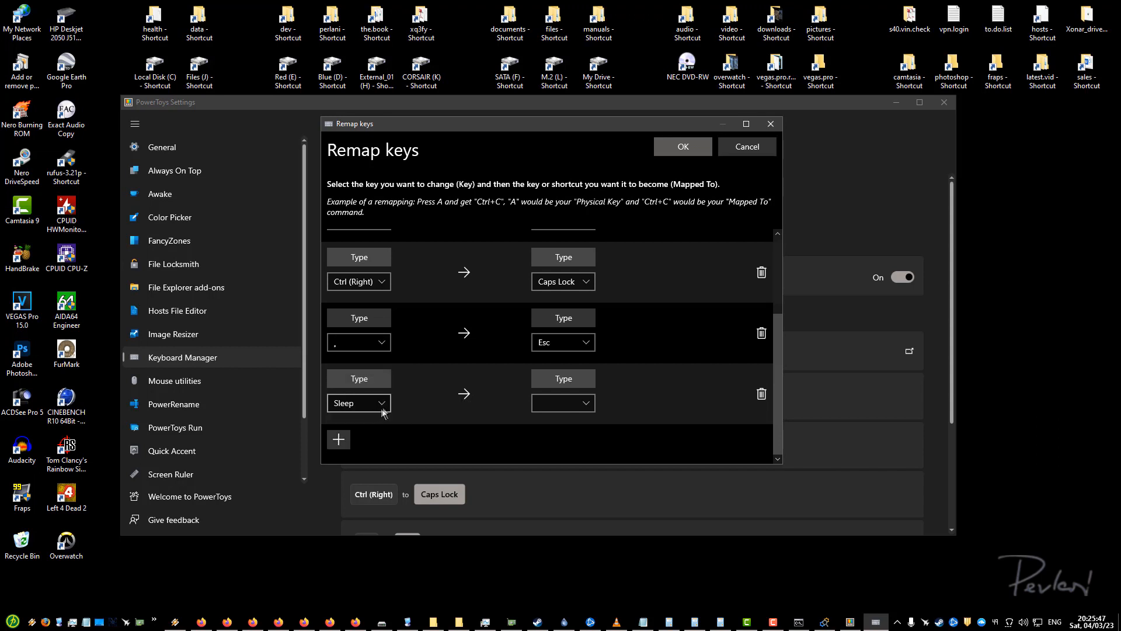
- Map the new Sleep entry to the Insert key
click(556, 408)
scroll(569, 409, down, 1)
scroll(575, 409, up, 4)
scroll(582, 399, up, 1)
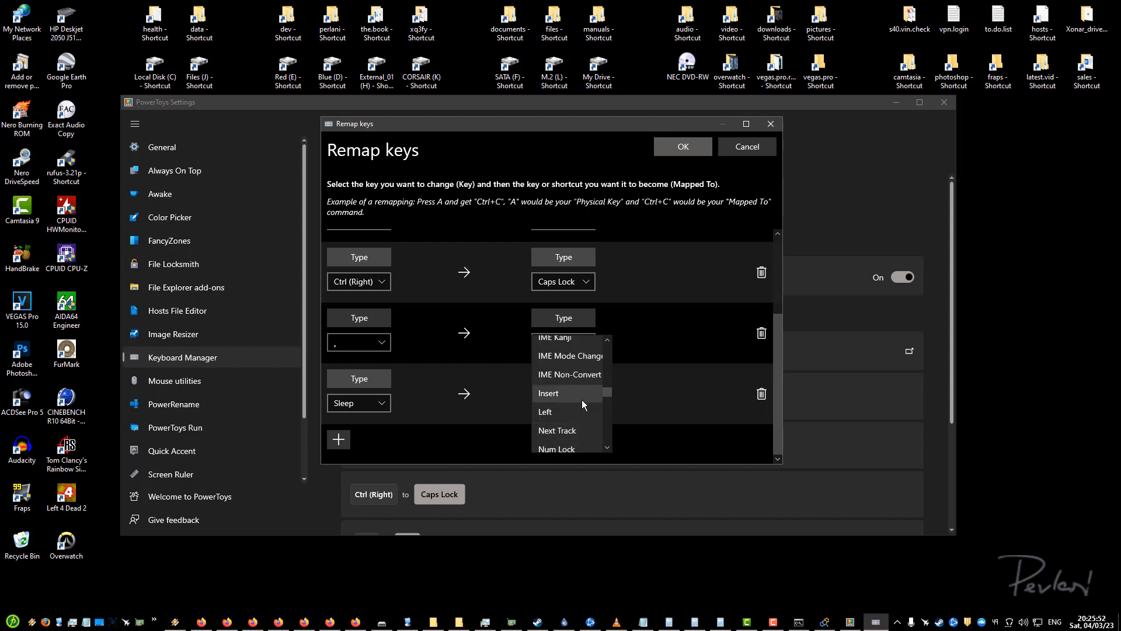
click(580, 399)
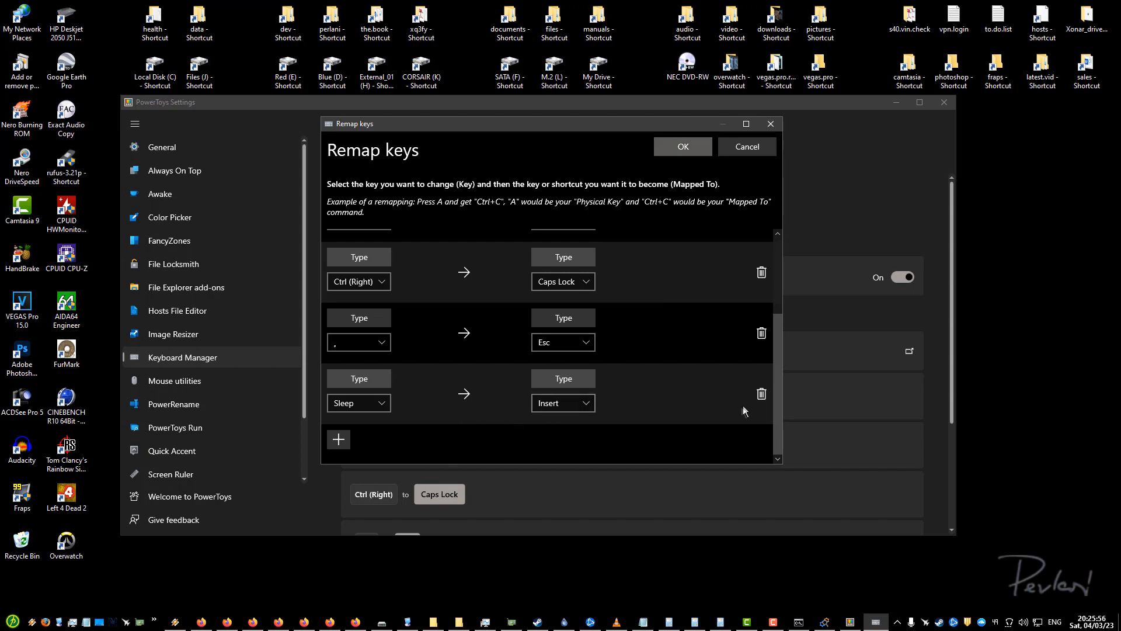
- Delete the Sleep-to-Insert entry, cancel the Remap keys dialog, and look over the existing remappings
click(761, 394)
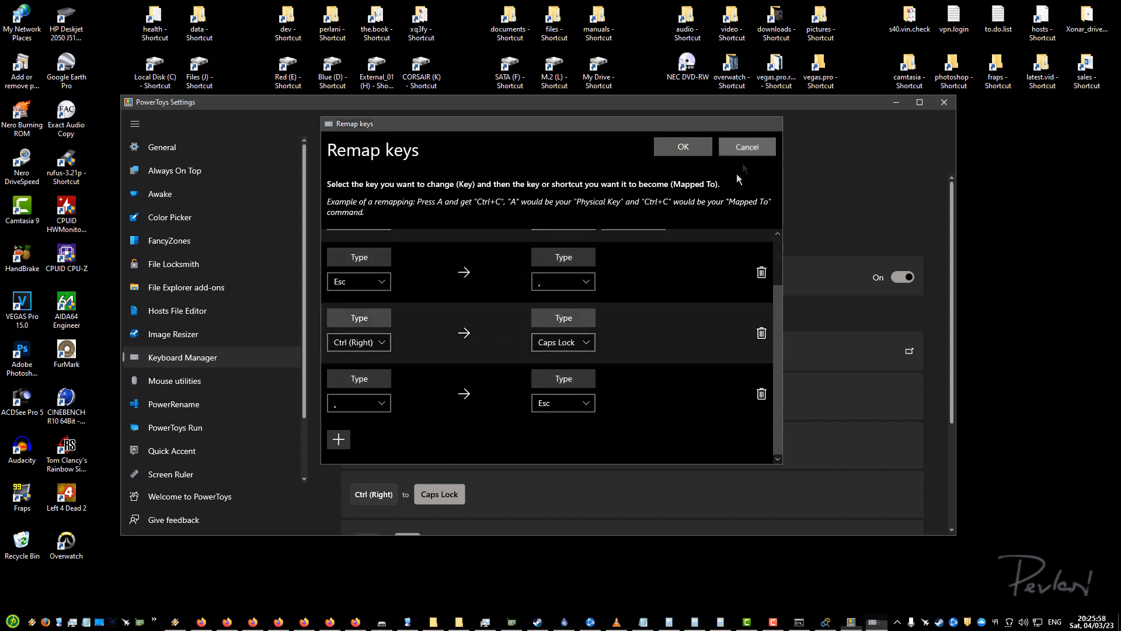
click(748, 146)
scroll(441, 433, down, 3)
scroll(408, 419, up, 1)
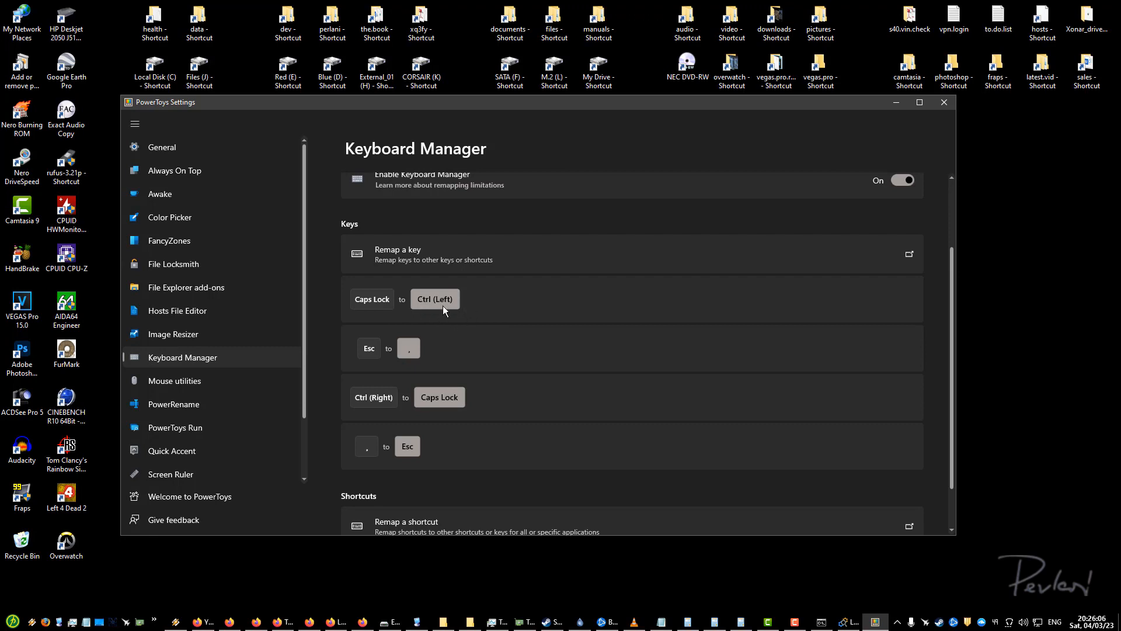
scroll(500, 307, up, 3)
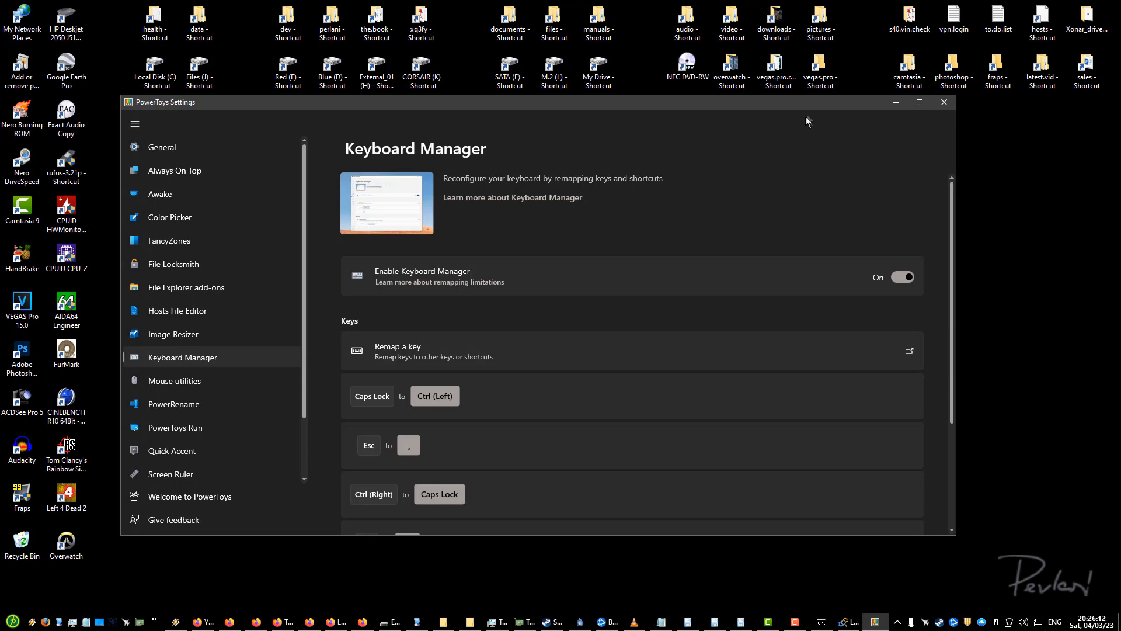
- Look through the full list of PowerToys utilities, then minimize PowerToys Settings to return to the desktop
drag(808, 103, 811, 113)
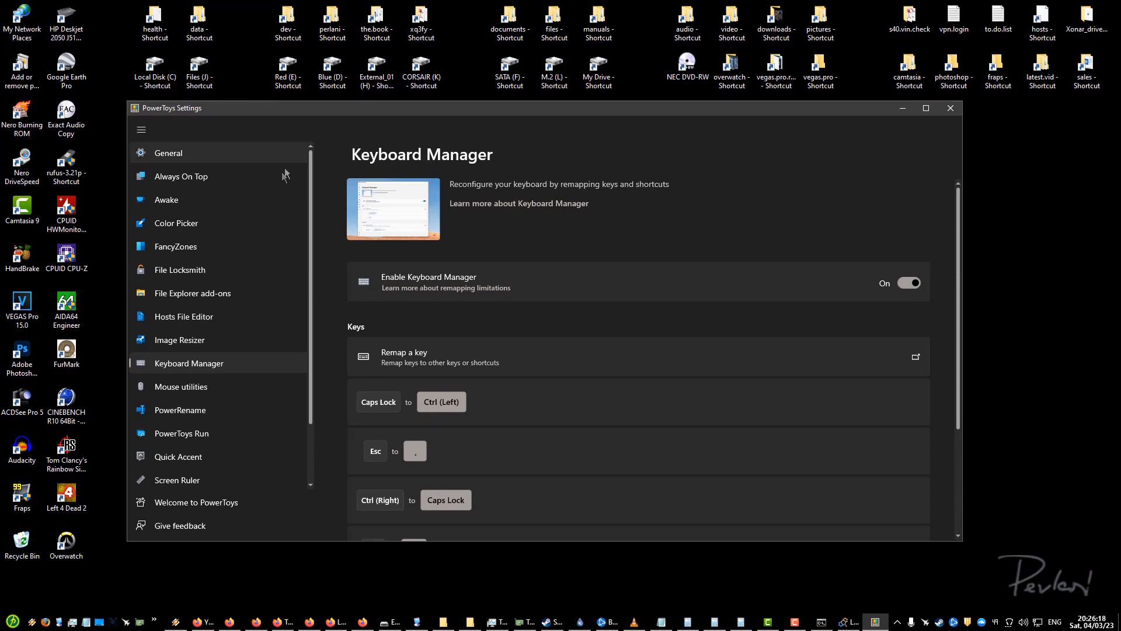
drag(310, 182, 296, 289)
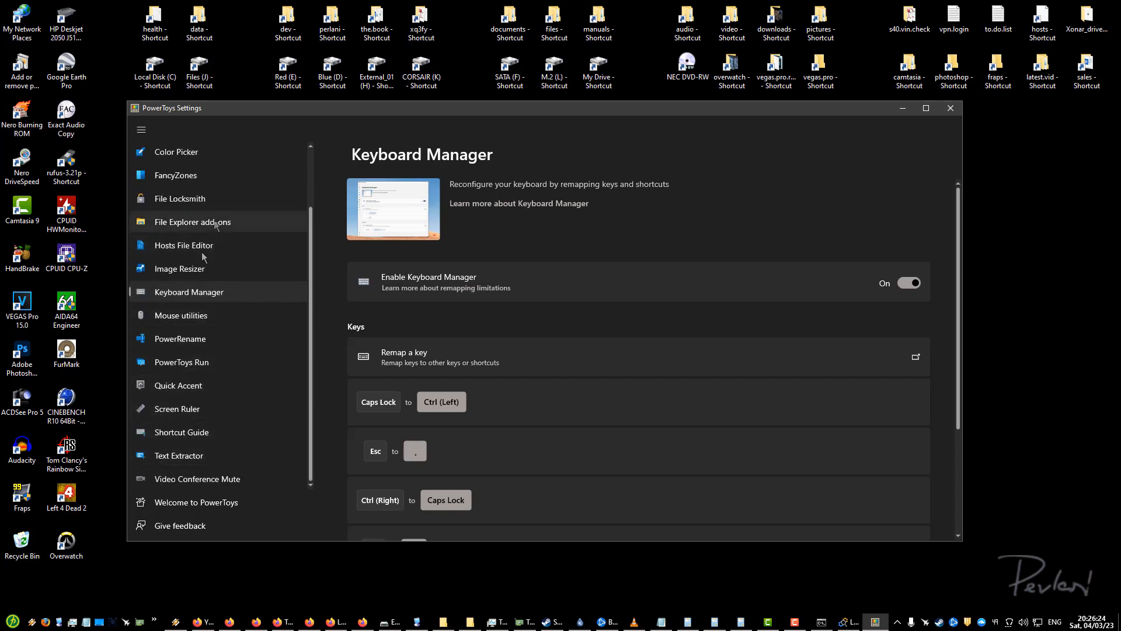
scroll(215, 245, up, 3)
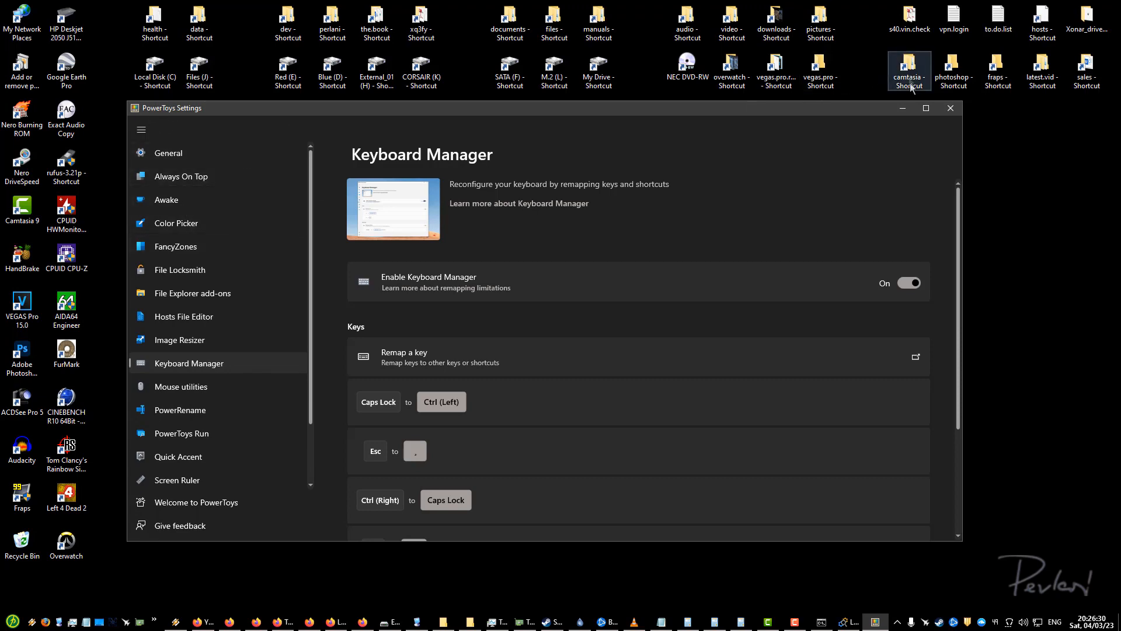
click(903, 108)
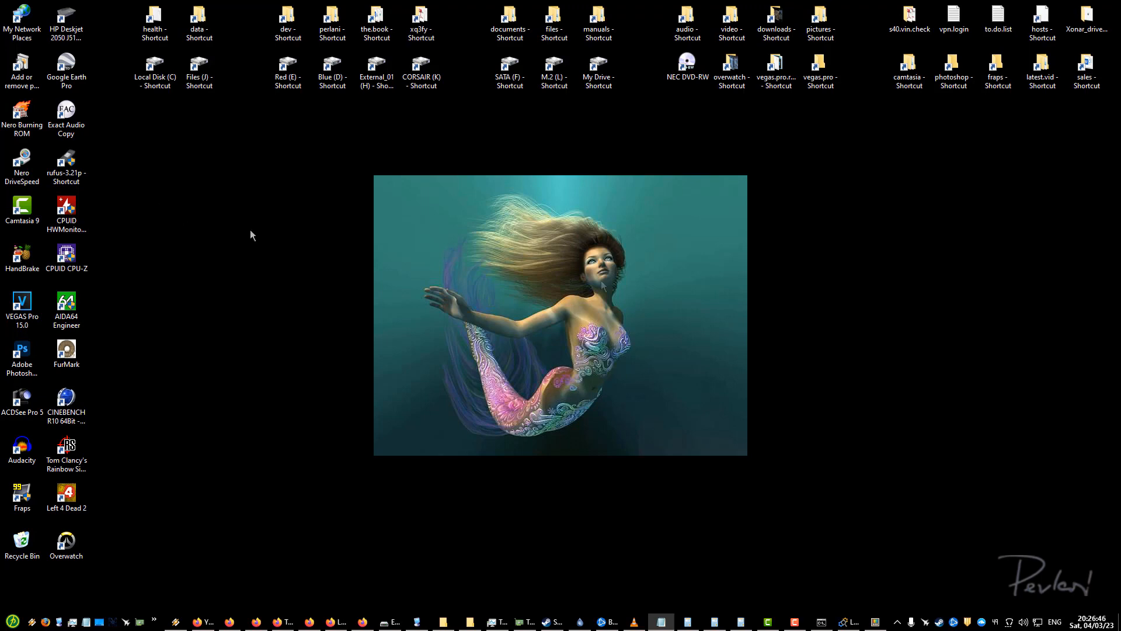
key(super+d)
key(super+d)
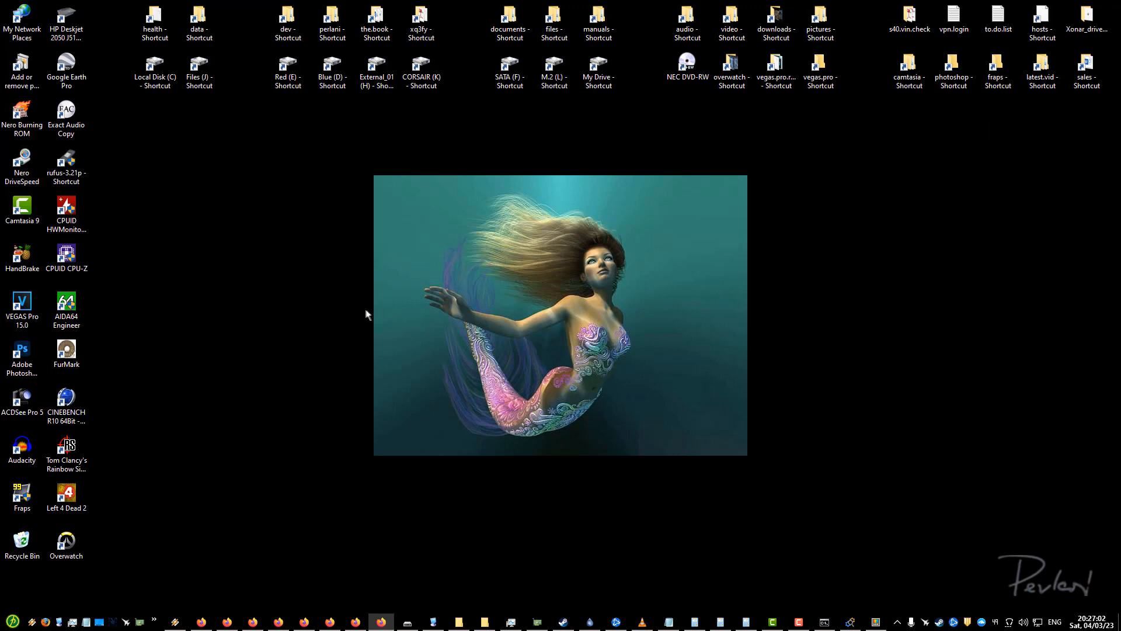
- Search for regedit and launch Registry Editor as administrator
click(13, 620)
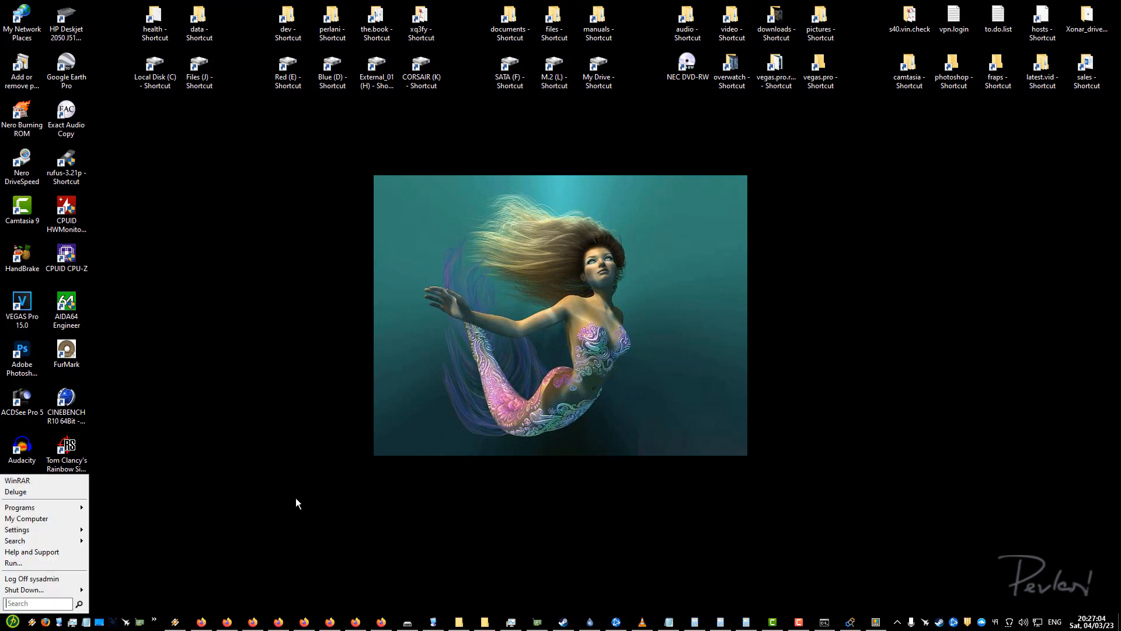
text(reged)
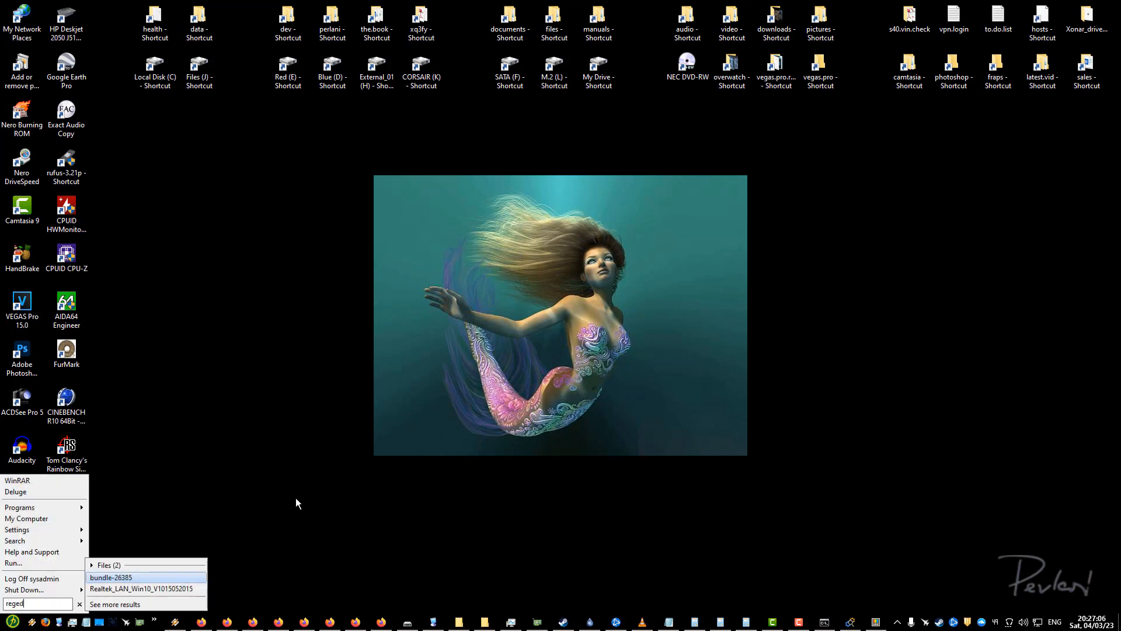
text(it)
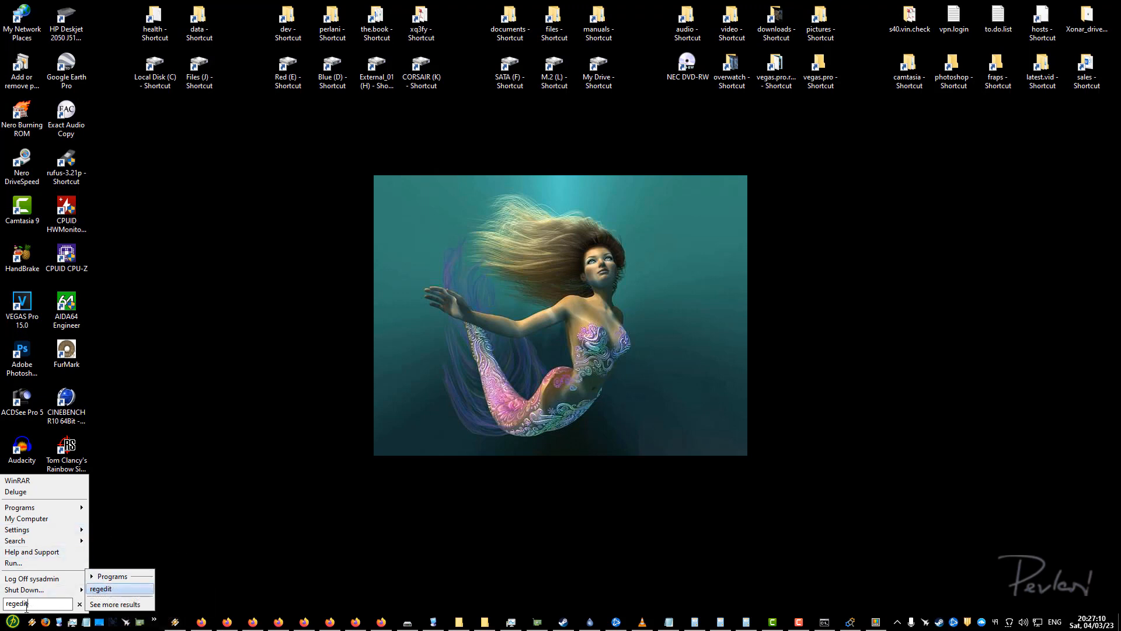
right_click(106, 588)
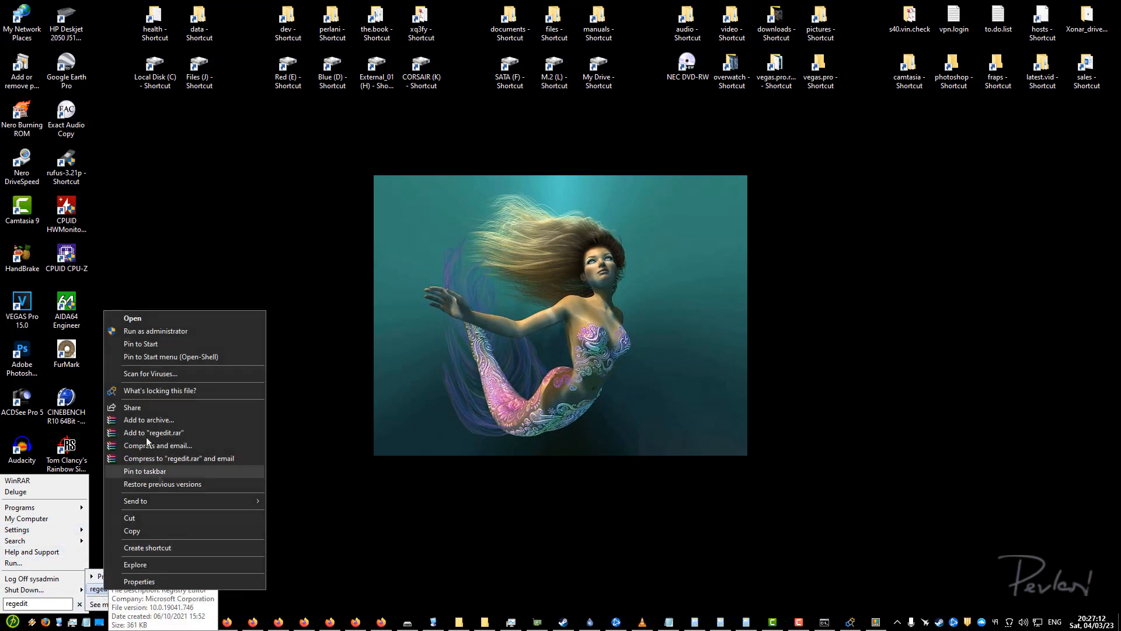
click(163, 332)
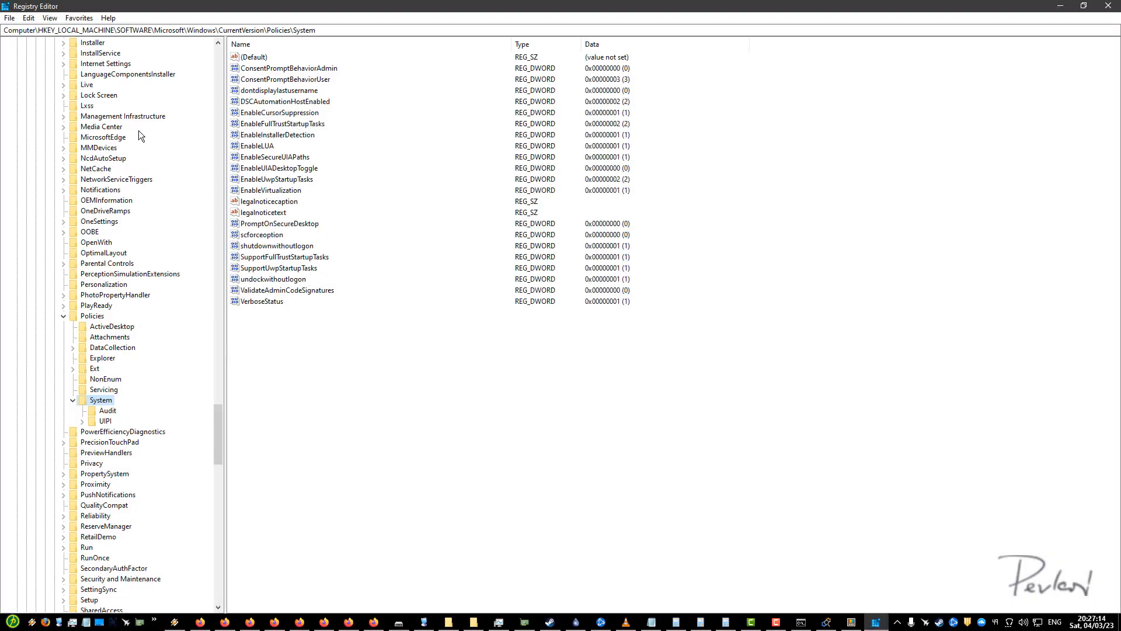
- Return to the start of the registry tree and collapse the HKEY_LOCAL_MACHINE branch
drag(220, 402, 215, 48)
click(17, 74)
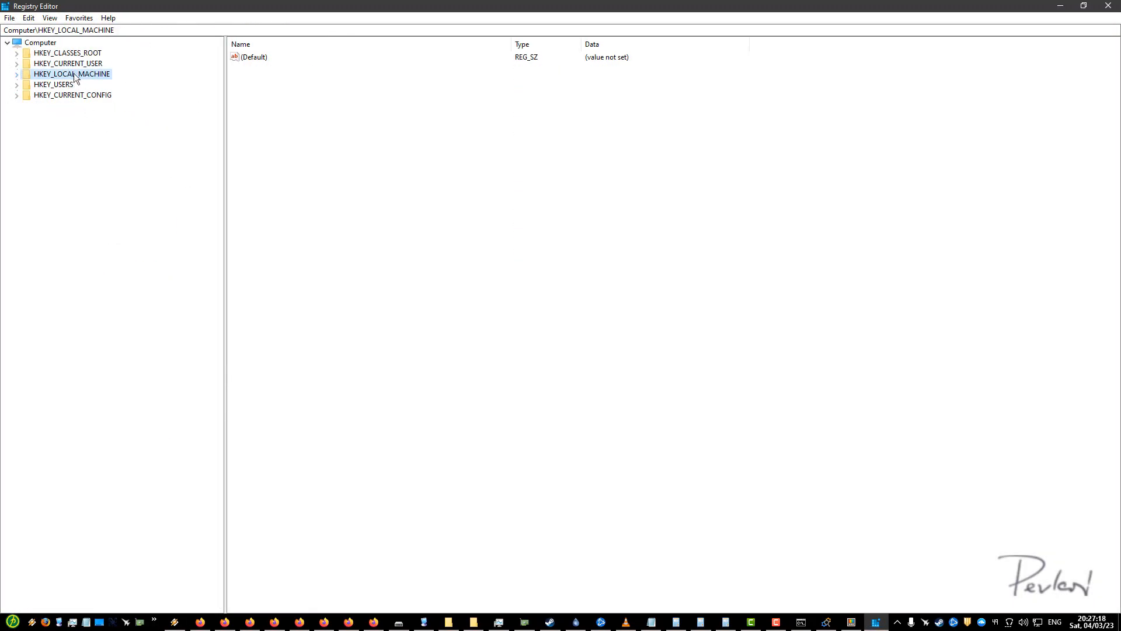
key(Up)
key(Up)
key(Down)
key(Down)
- Export the whole registry to the reg.backup folder as a registration file named 040323, with the export range set to All
click(27, 19)
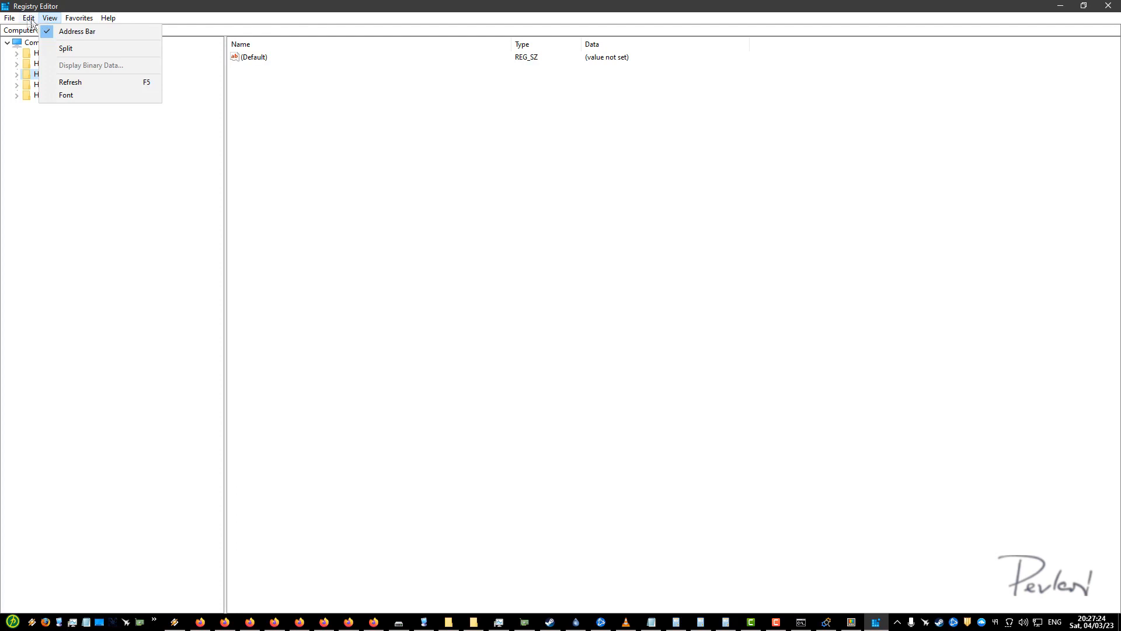
mouse_move(12, 22)
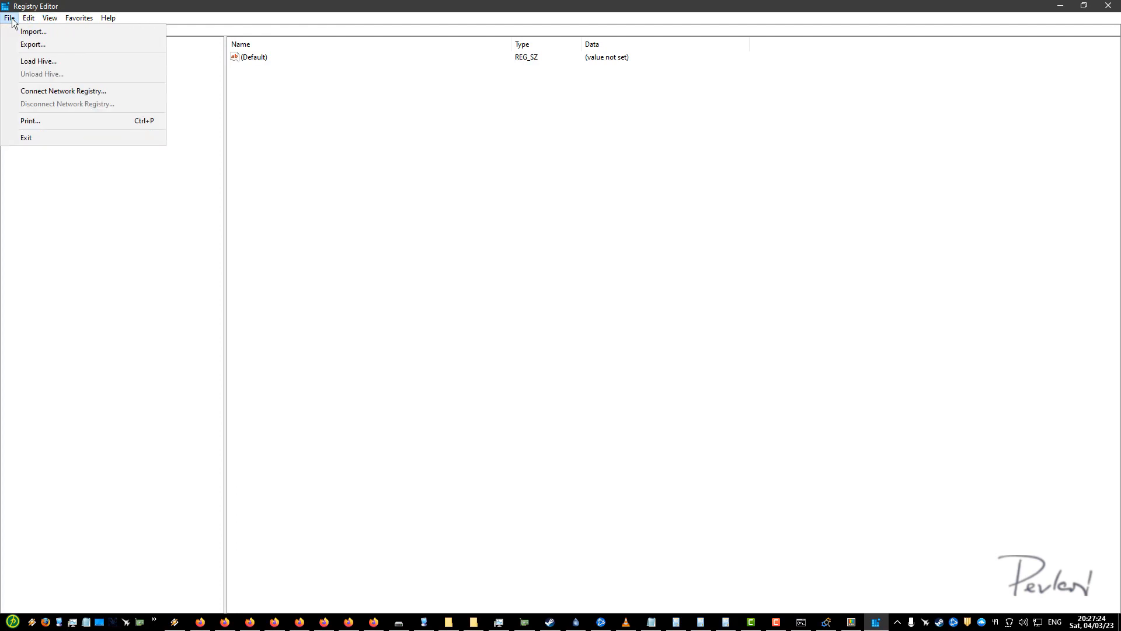
click(51, 42)
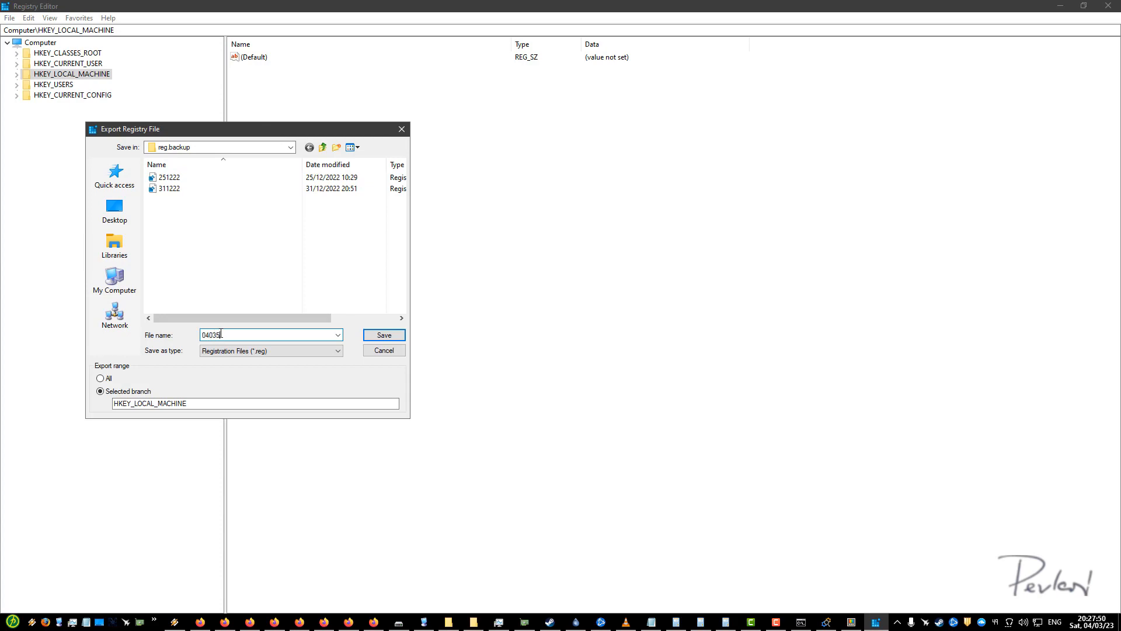
text(23)
click(109, 380)
mouse_move(255, 129)
mouse_down()
mouse_move(274, 146)
mouse_move(259, 135)
mouse_up()
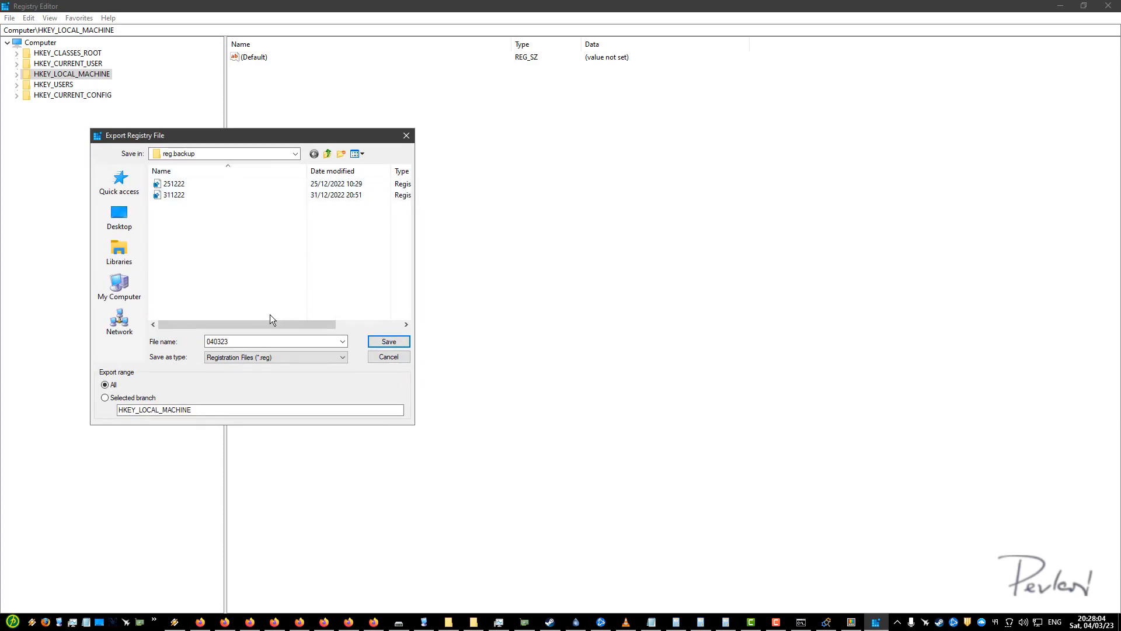
click(401, 344)
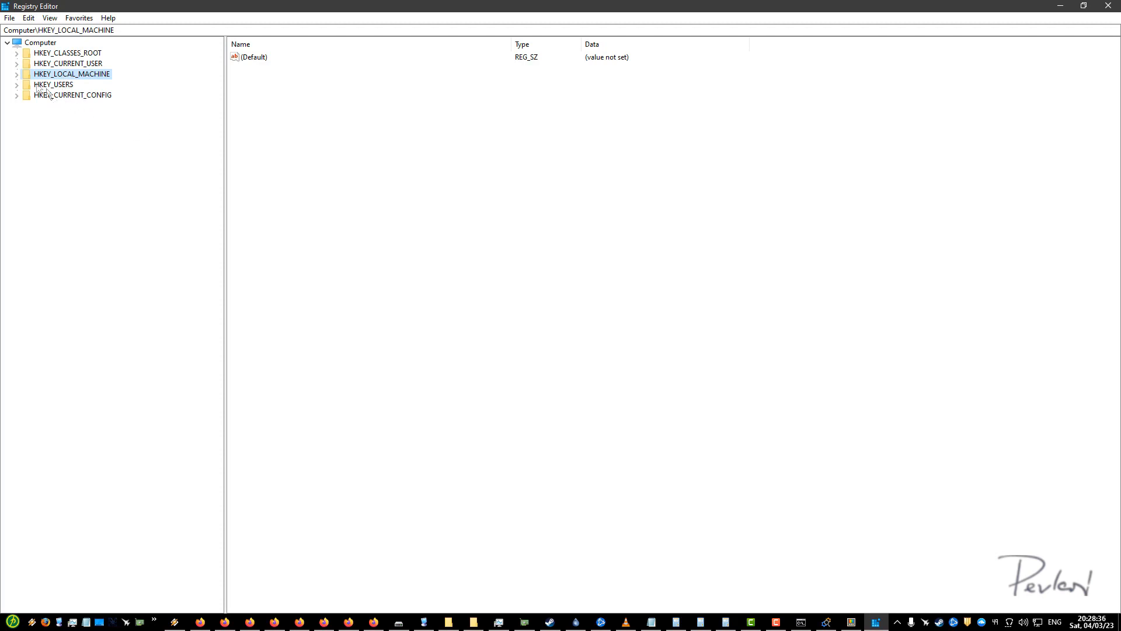
- Expand HKEY_CURRENT_USER and Control Panel, and open the Desktop key with its subkeys
click(17, 64)
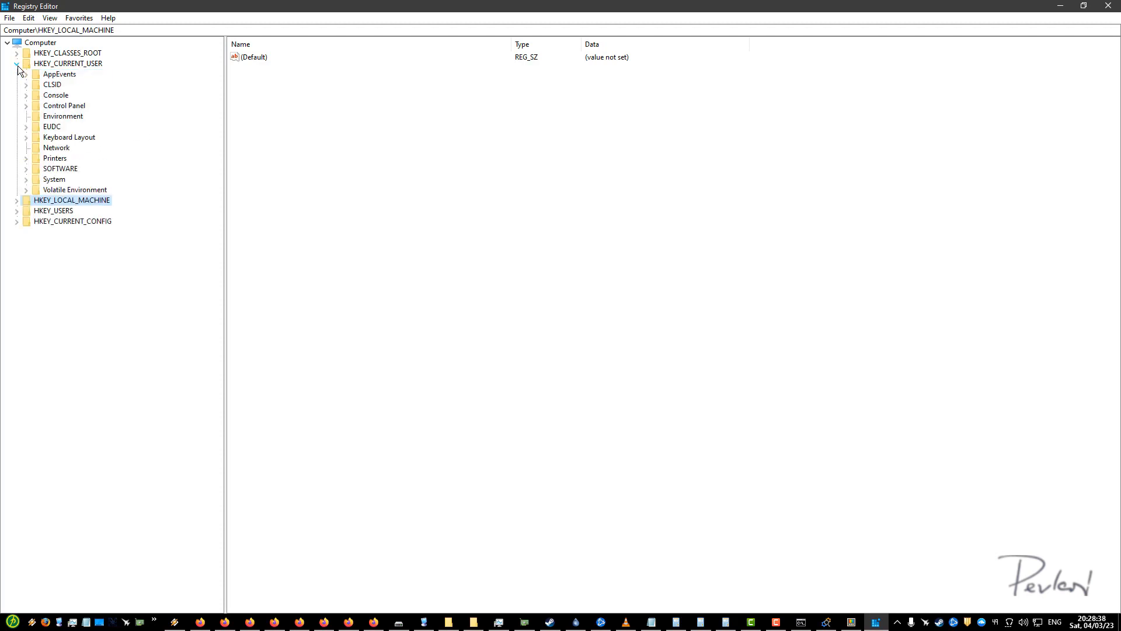
click(27, 106)
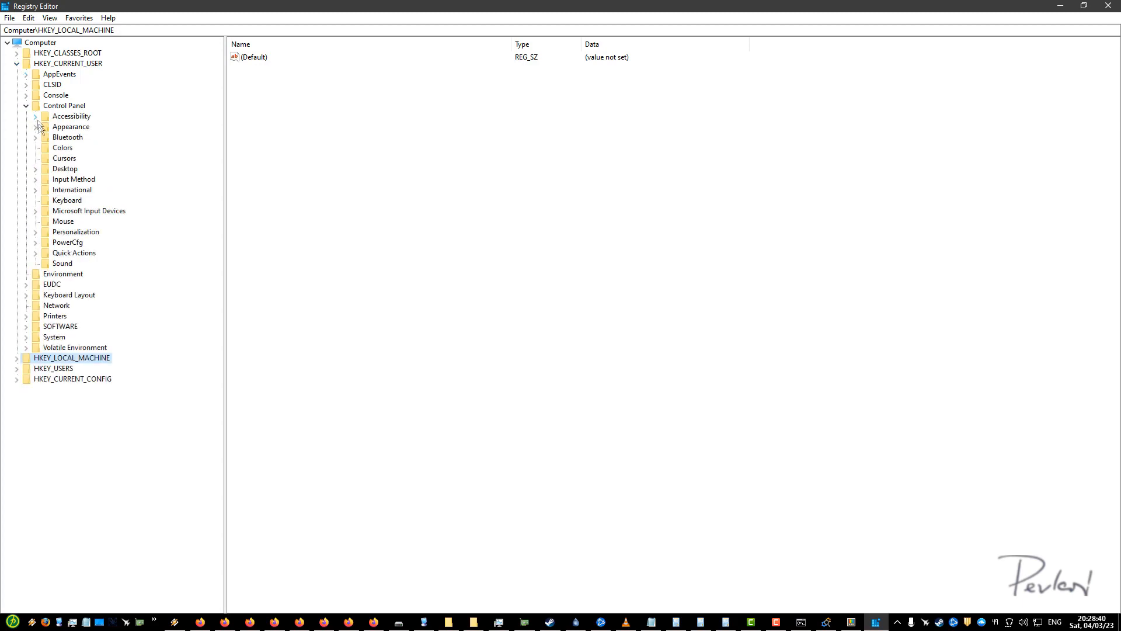
click(41, 170)
click(36, 169)
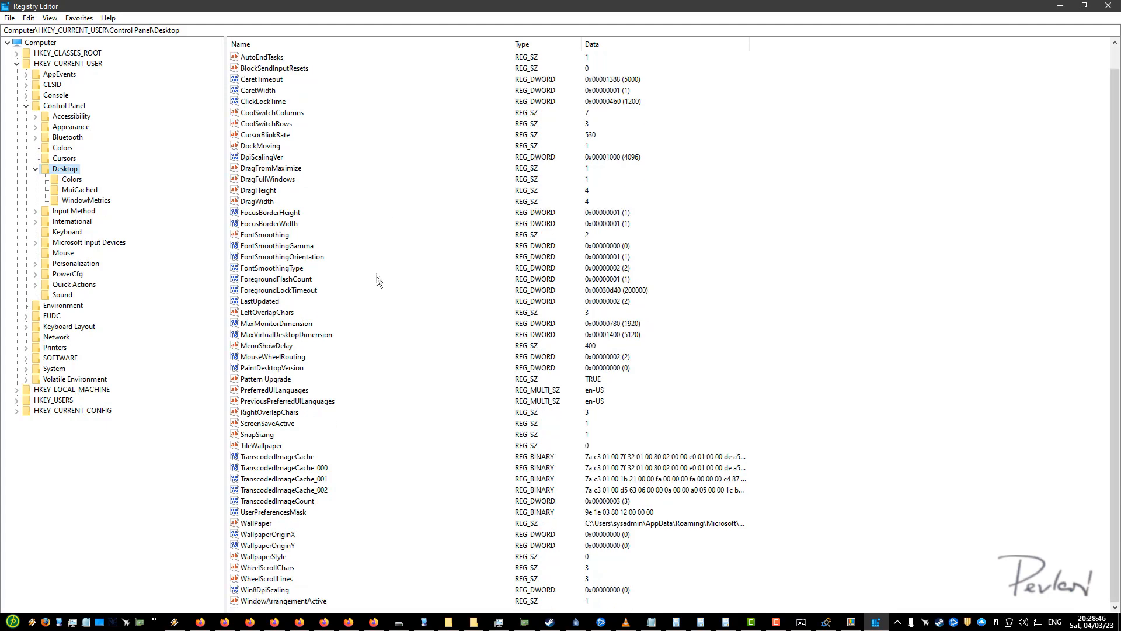
- Open the AutoEndTasks string of the Desktop key for editing and accept 1 as its value data
click(263, 80)
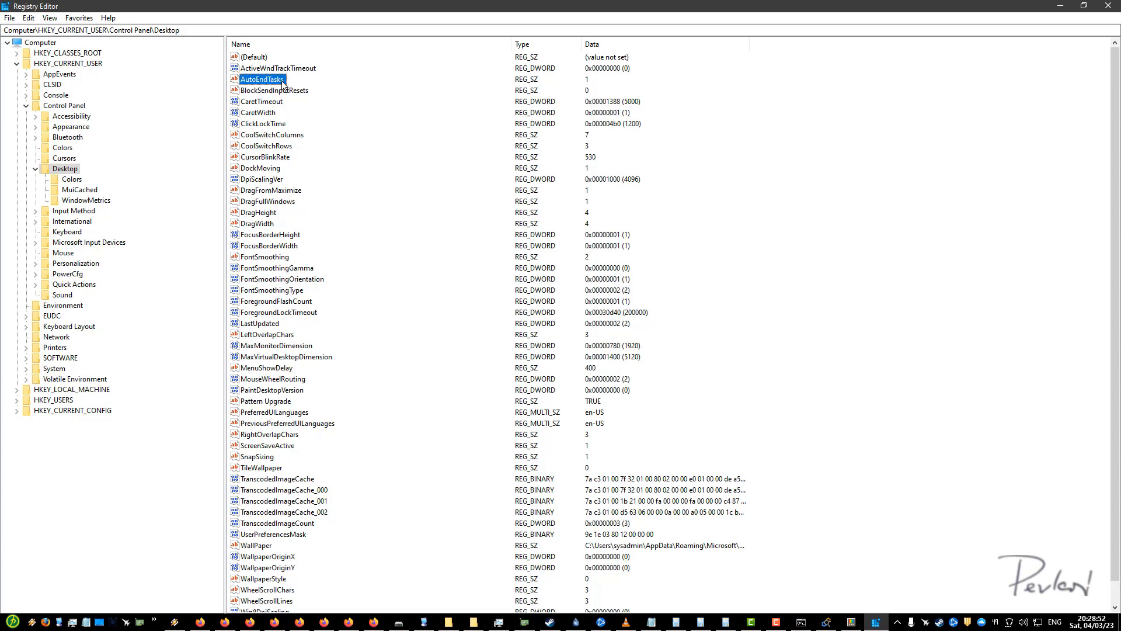
double_click(262, 80)
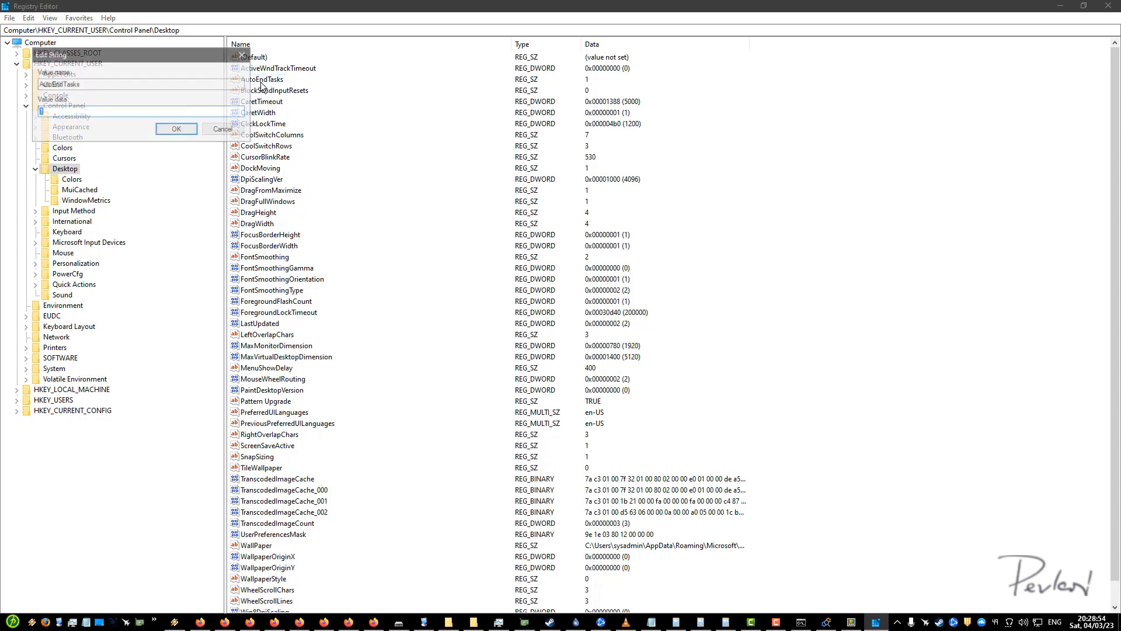
drag(222, 65, 338, 193)
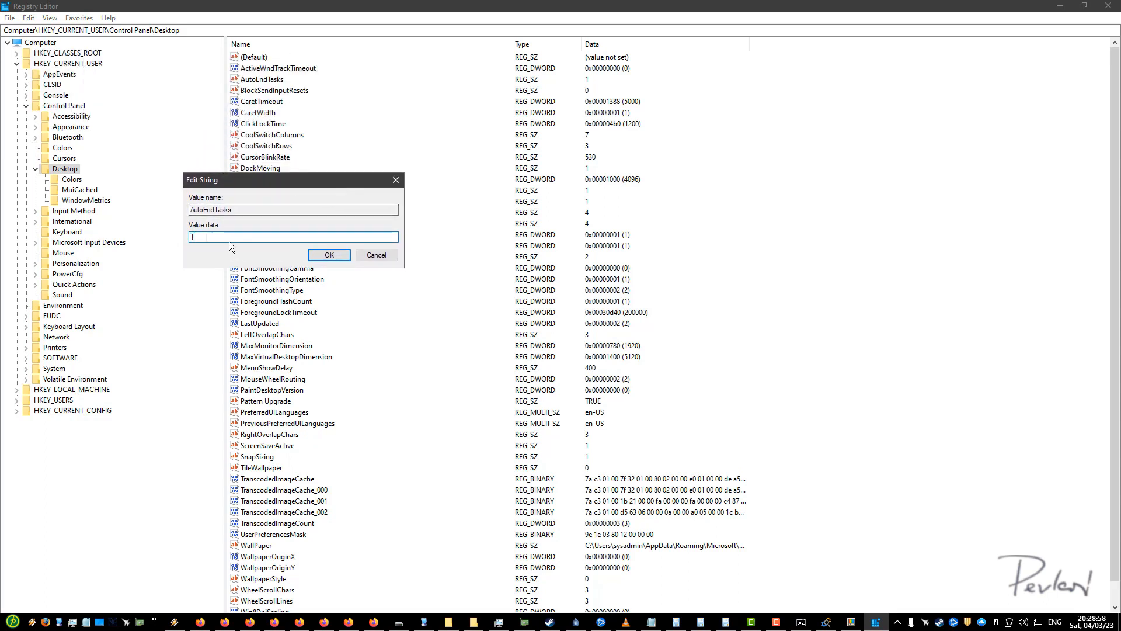
drag(286, 184, 351, 208)
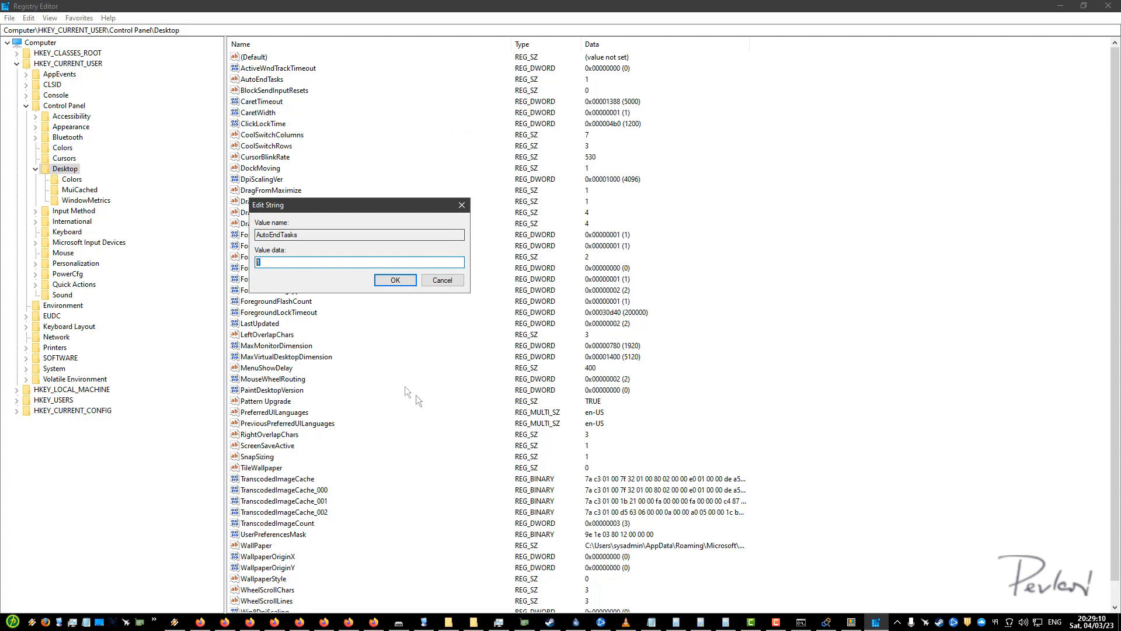
drag(428, 209, 480, 212)
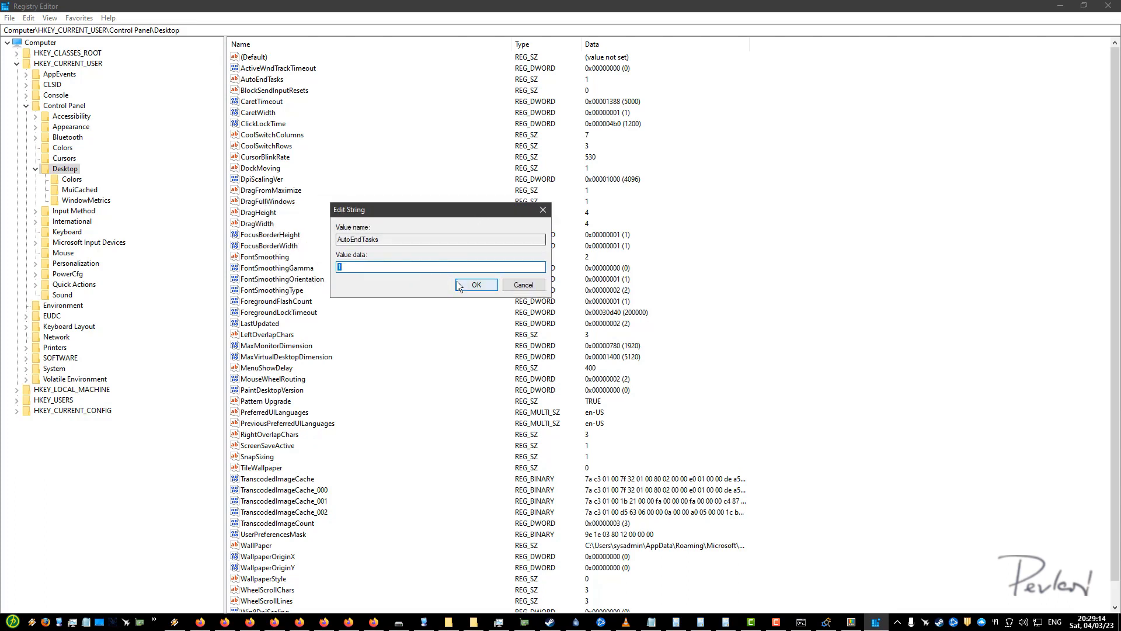
drag(447, 216, 387, 208)
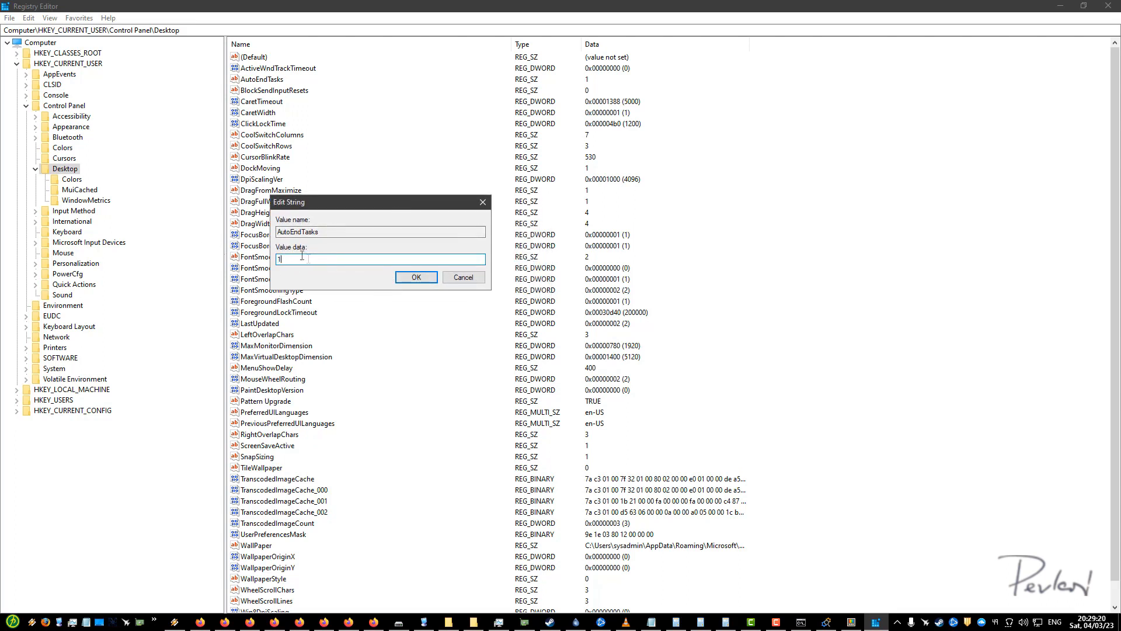
mouse_move(360, 208)
mouse_down()
mouse_move(331, 210)
mouse_move(367, 200)
mouse_up()
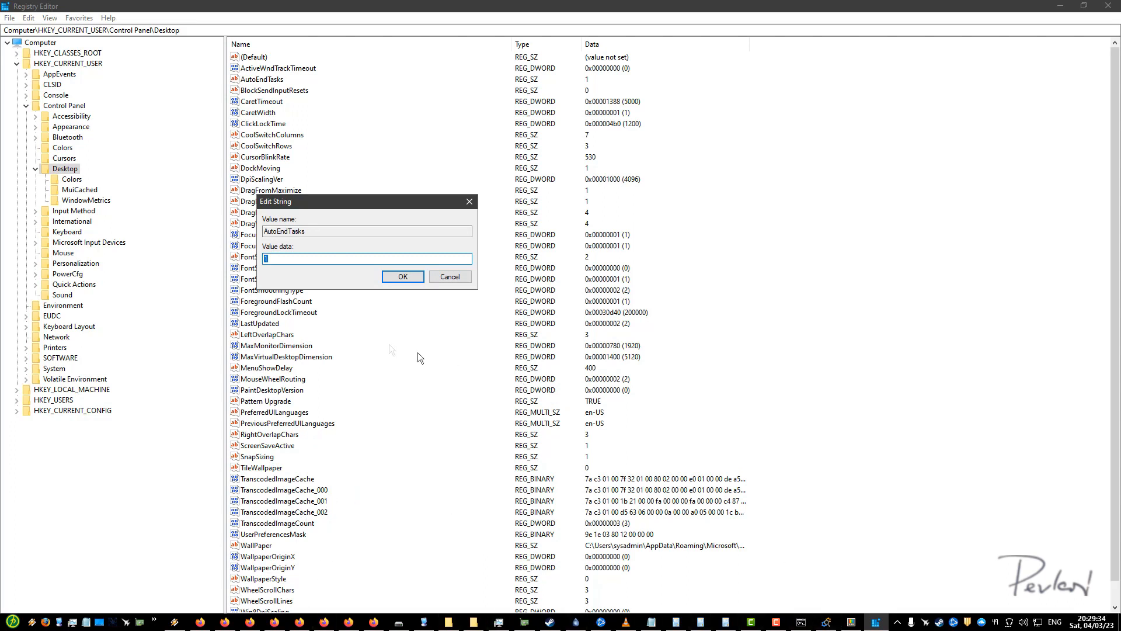
drag(334, 201, 377, 218)
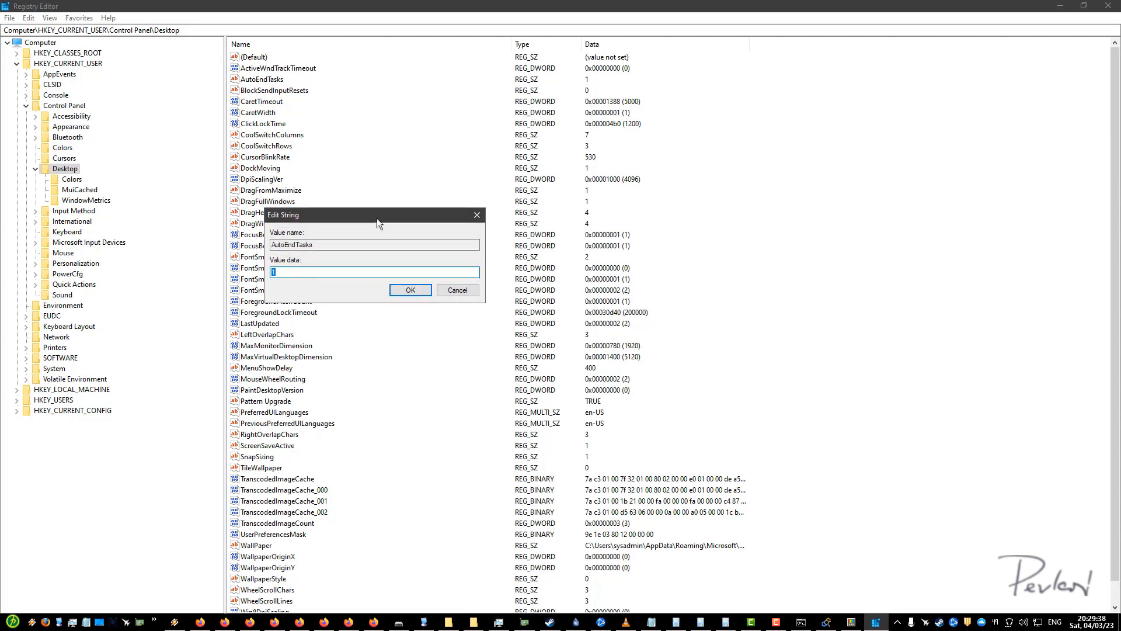
double_click(278, 273)
drag(383, 215, 359, 220)
click(276, 277)
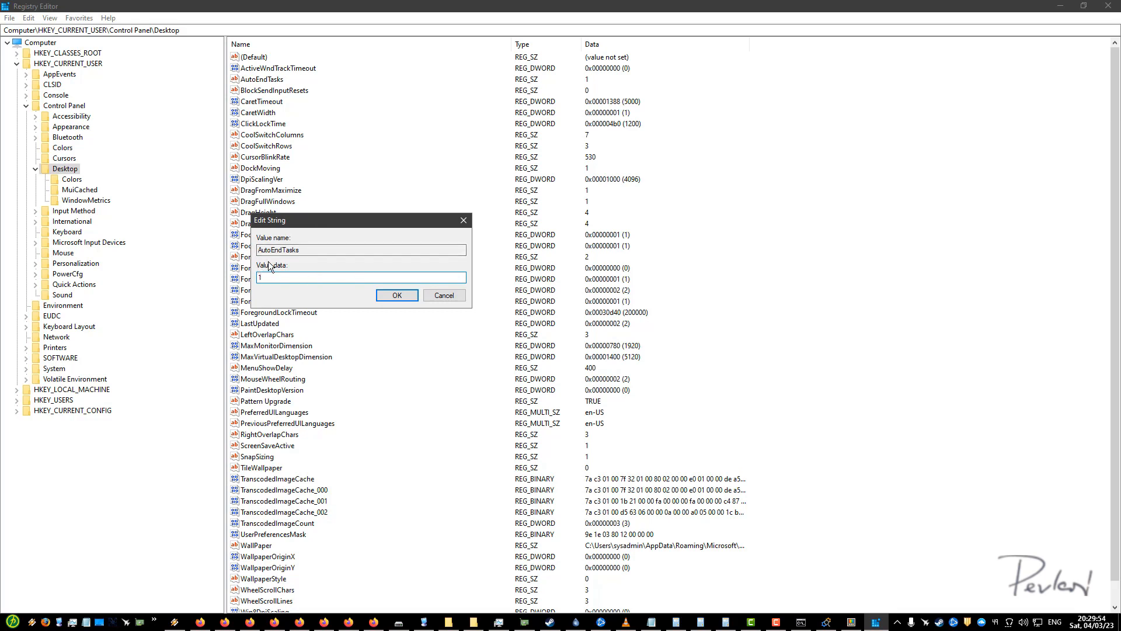
double_click(283, 279)
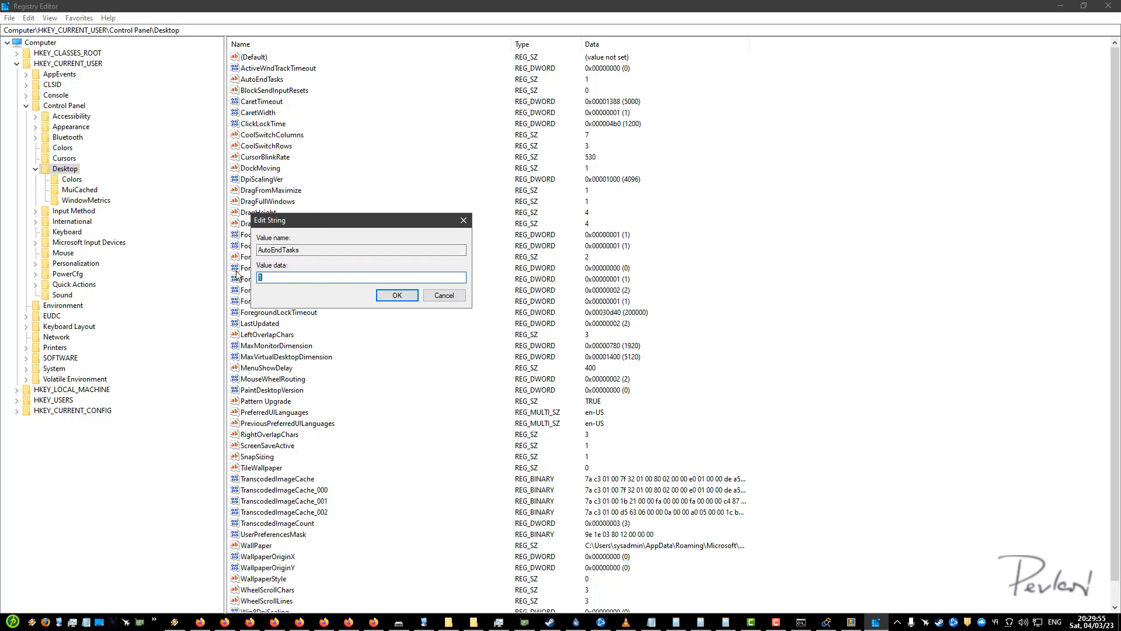
click(389, 297)
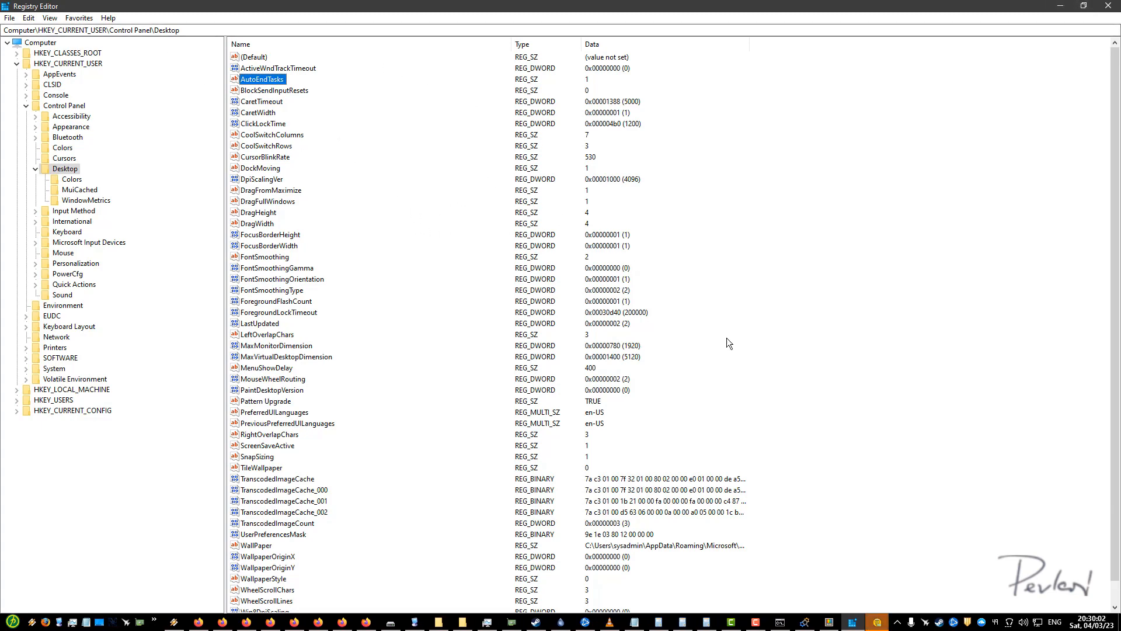
click(876, 626)
click(875, 626)
click(1060, 6)
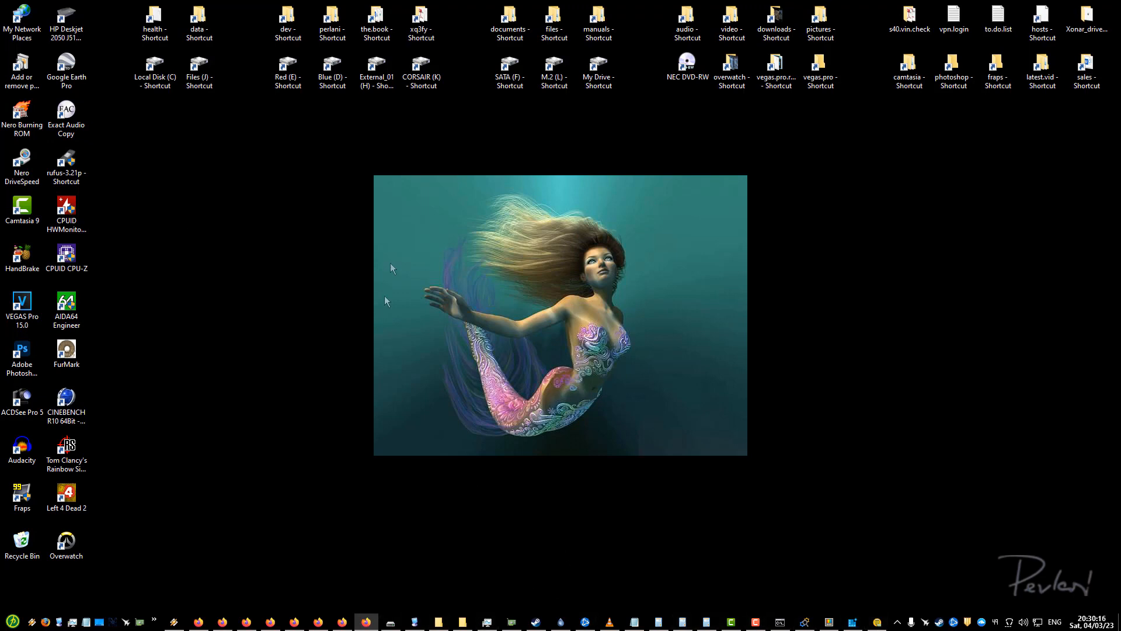
right_click(247, 623)
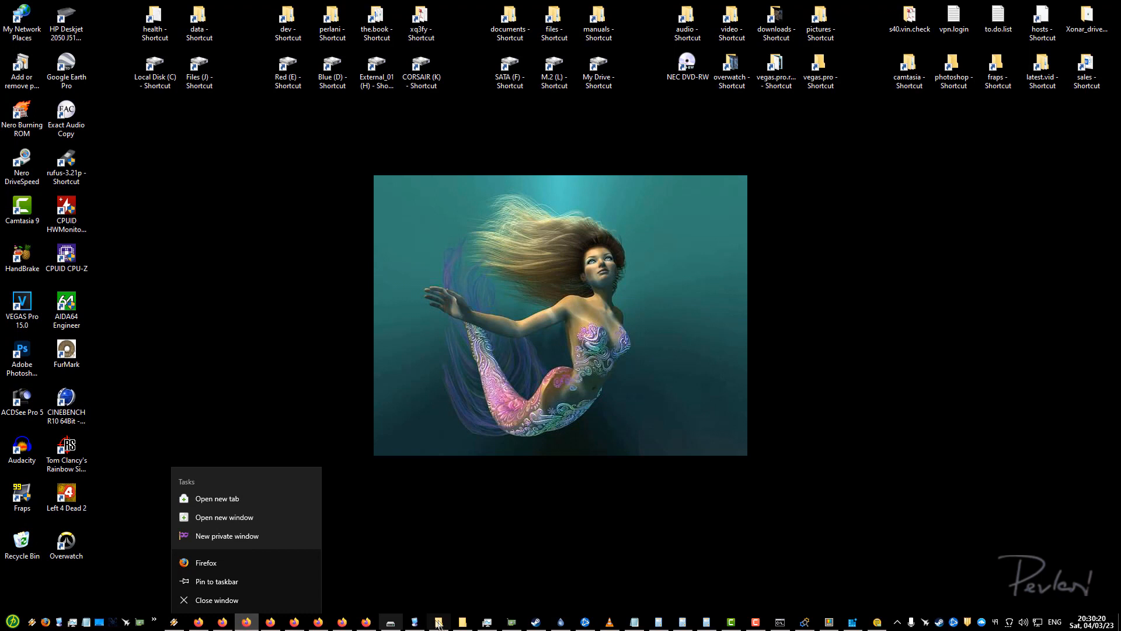
click(512, 552)
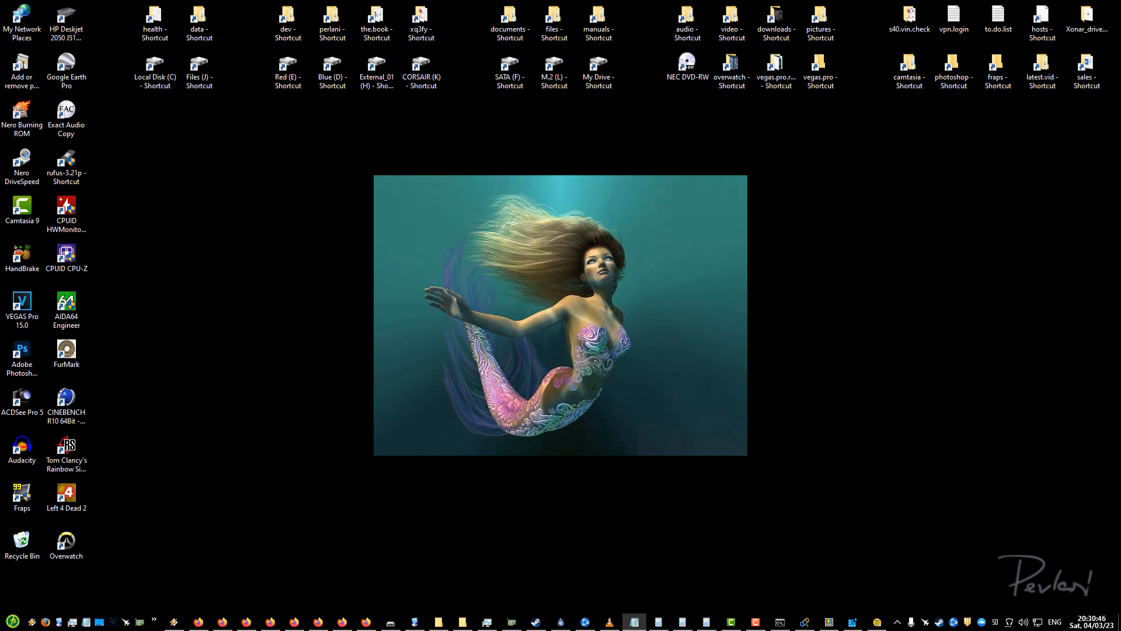
key(alt+Tab)
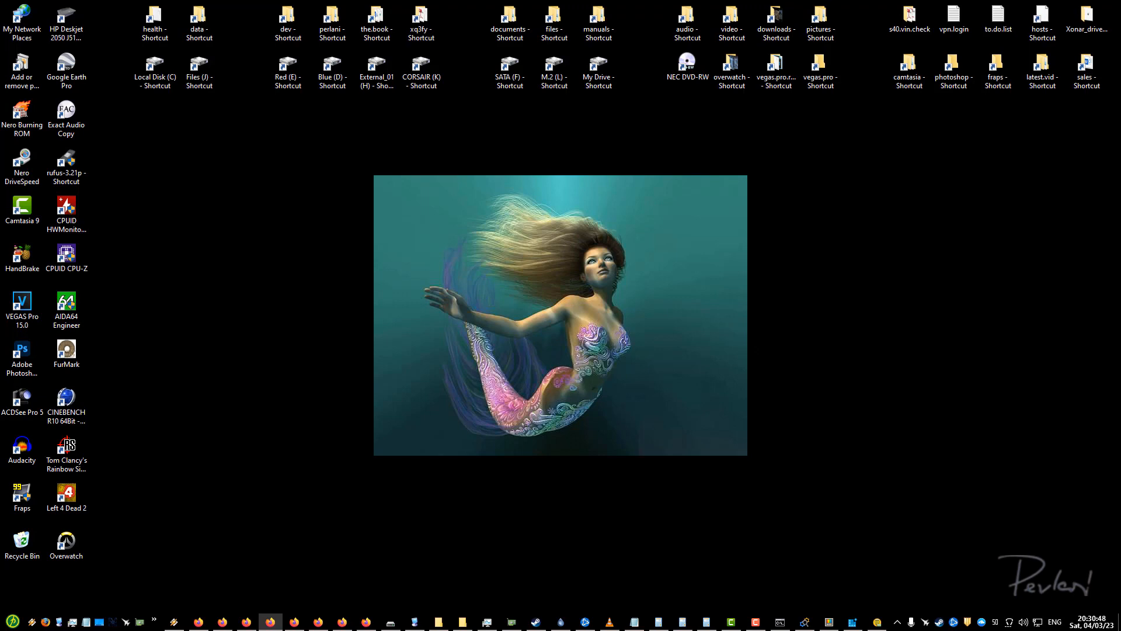
key(alt+Tab)
key(alt+Tab)
- Return to Registry Editor, collapse the HKEY_CURRENT_USER branch and select HKEY_CLASSES_ROOT
click(852, 621)
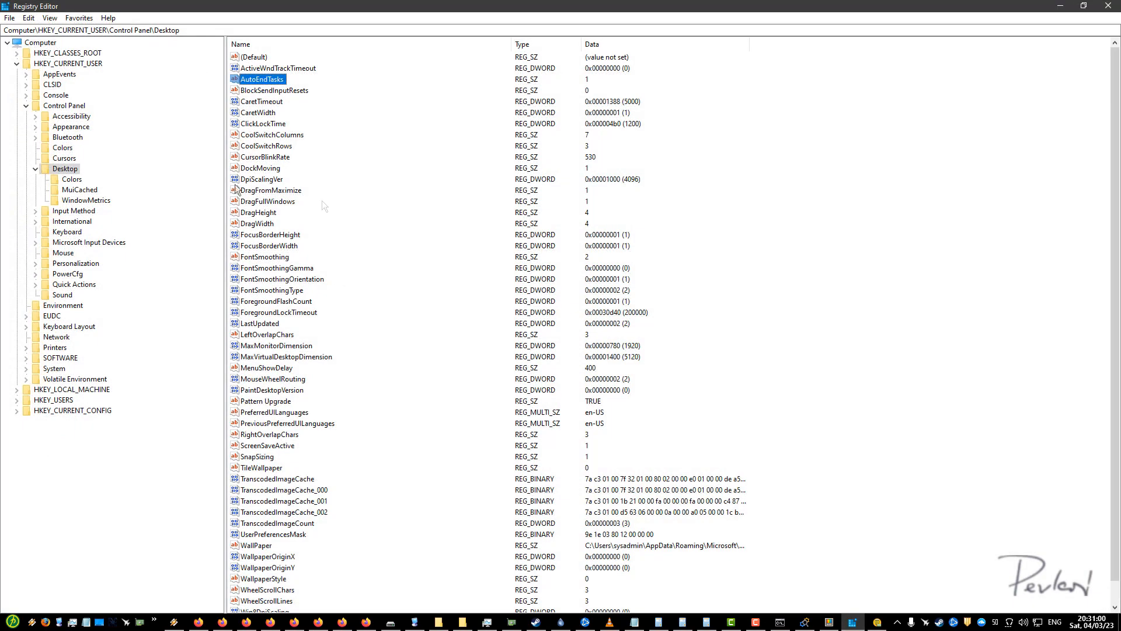
click(16, 64)
click(53, 56)
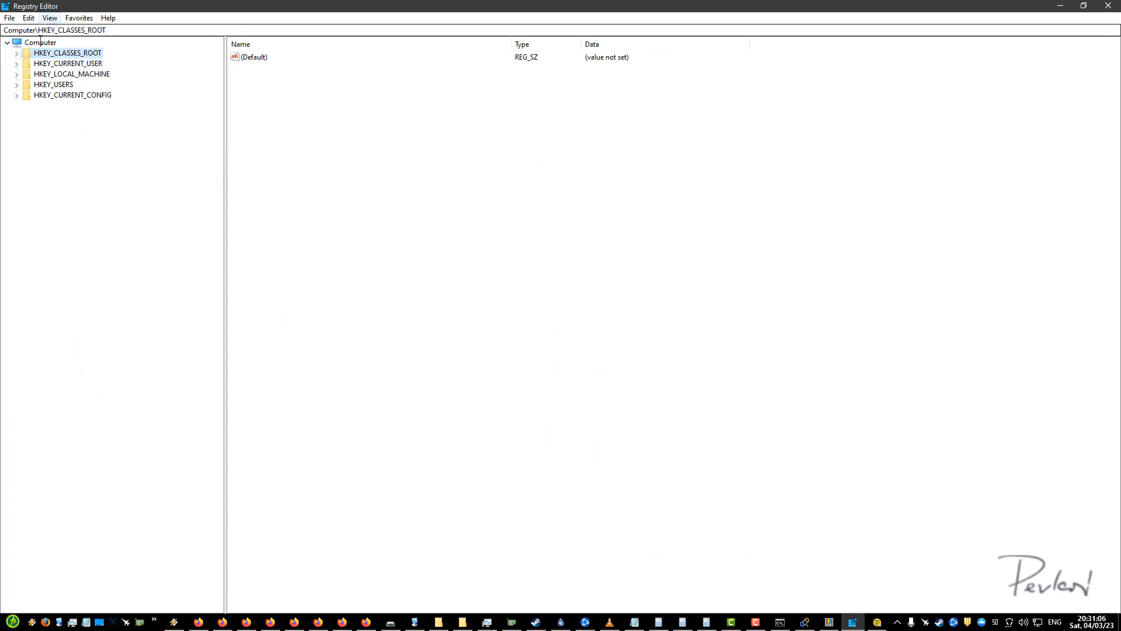
- Expand HKEY_LOCAL_MACHINE and open the key SOFTWARE\Microsoft\Windows\CurrentVersion\Policies\System
click(17, 74)
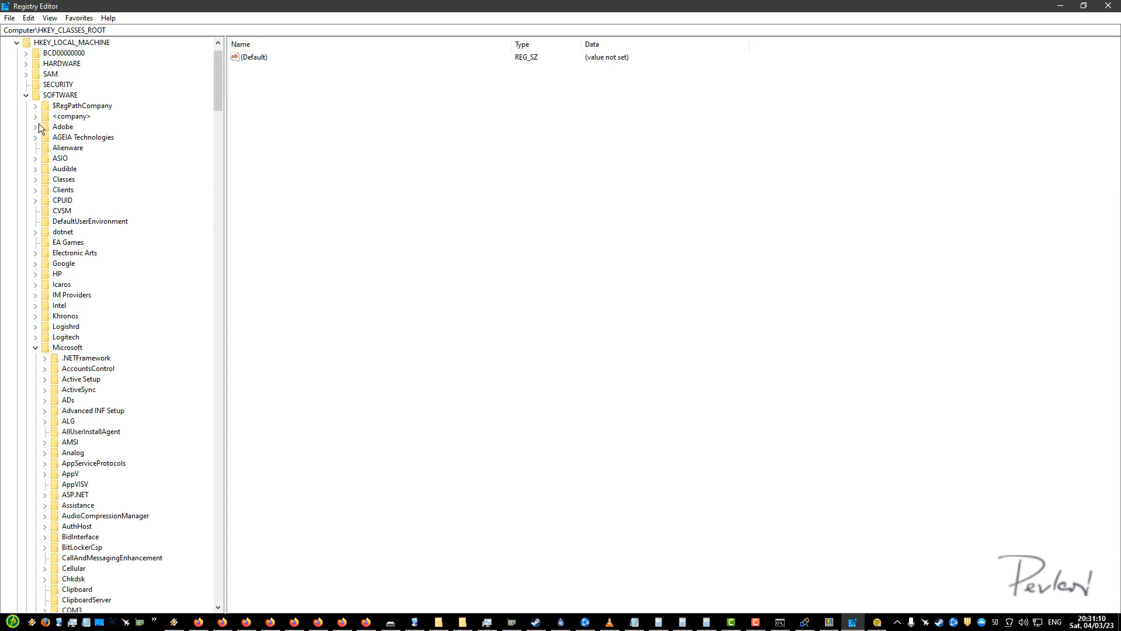
scroll(190, 345, down, 12)
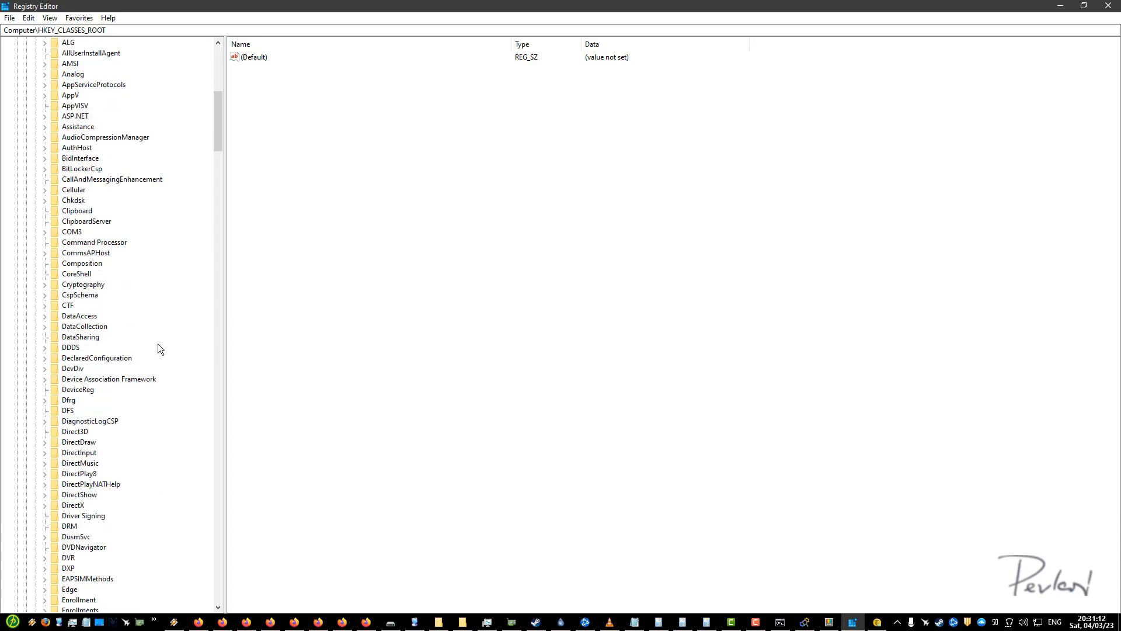
scroll(146, 337, down, 20)
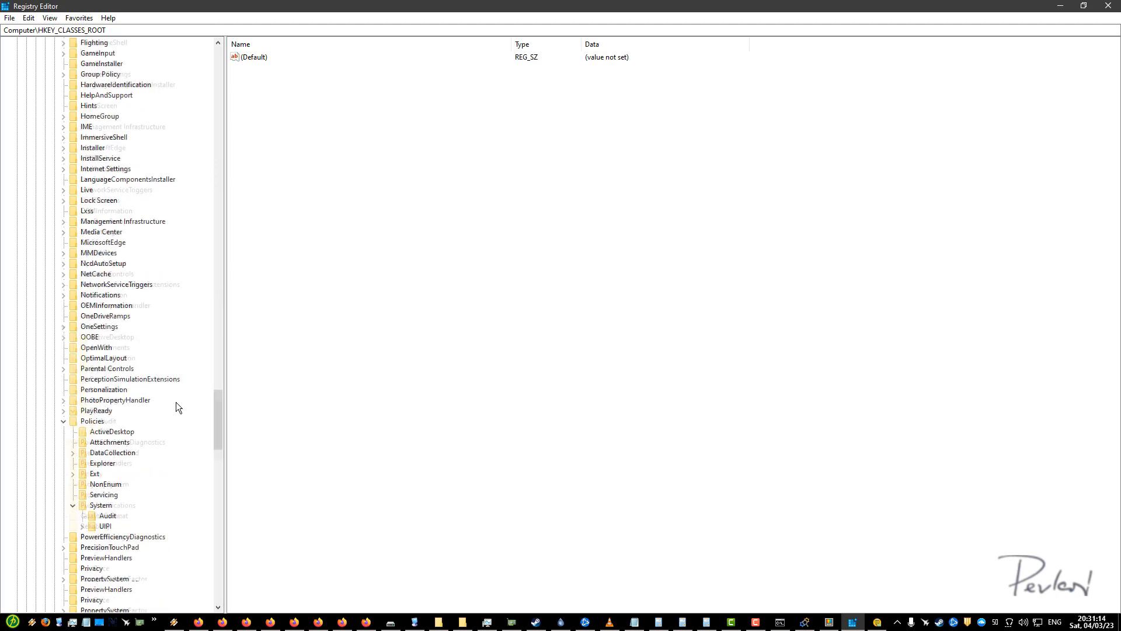
scroll(187, 402, up, 5)
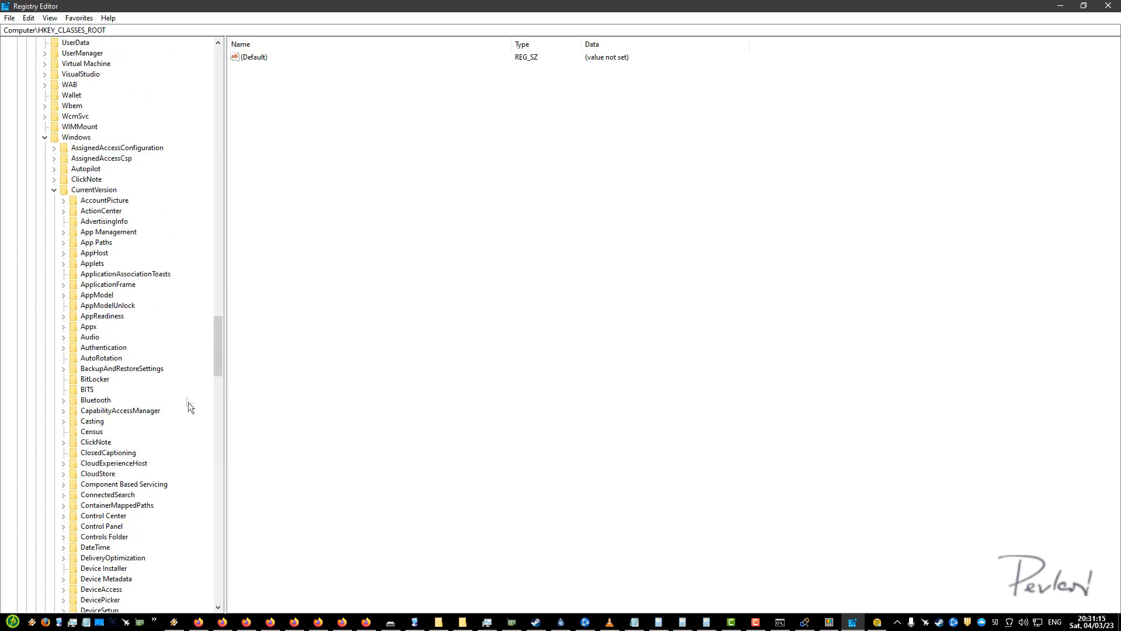
click(73, 138)
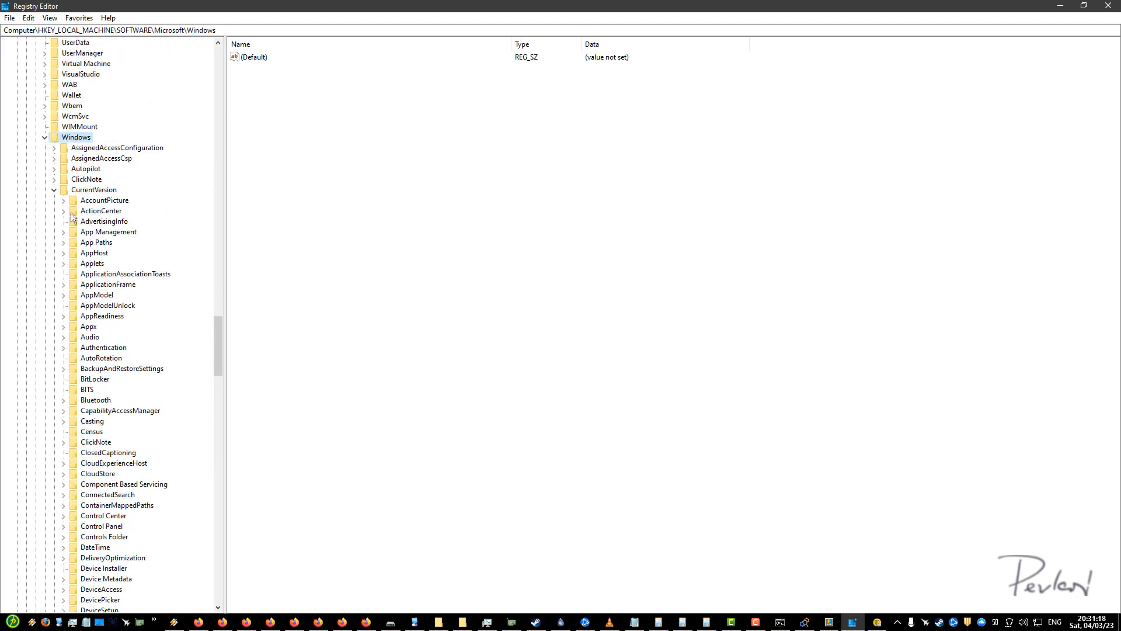
click(89, 191)
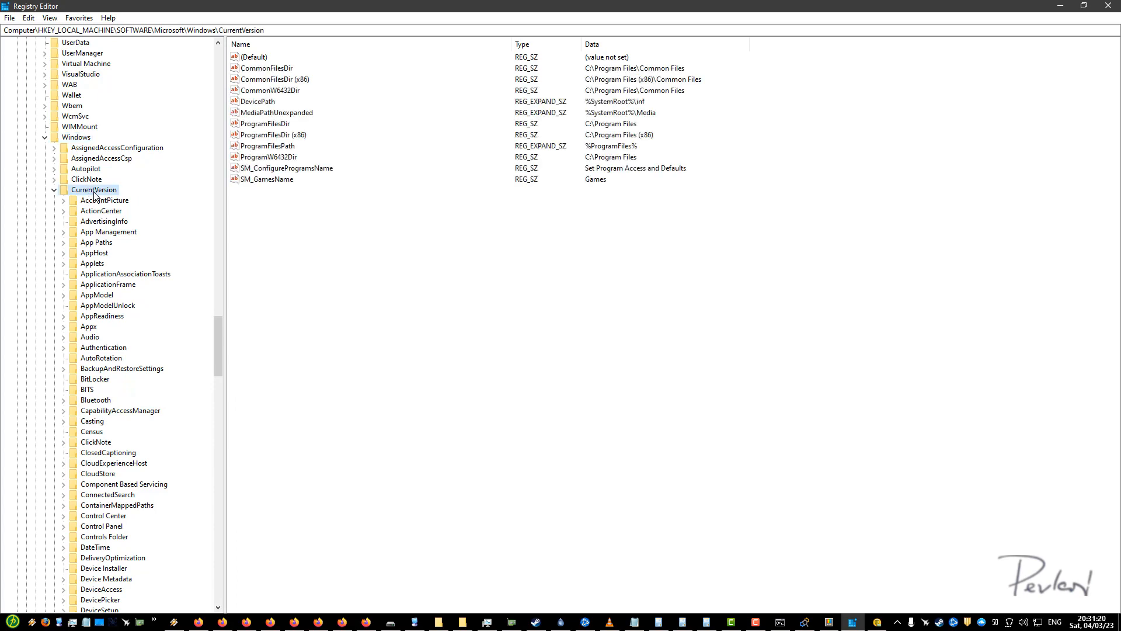
scroll(87, 257, down, 18)
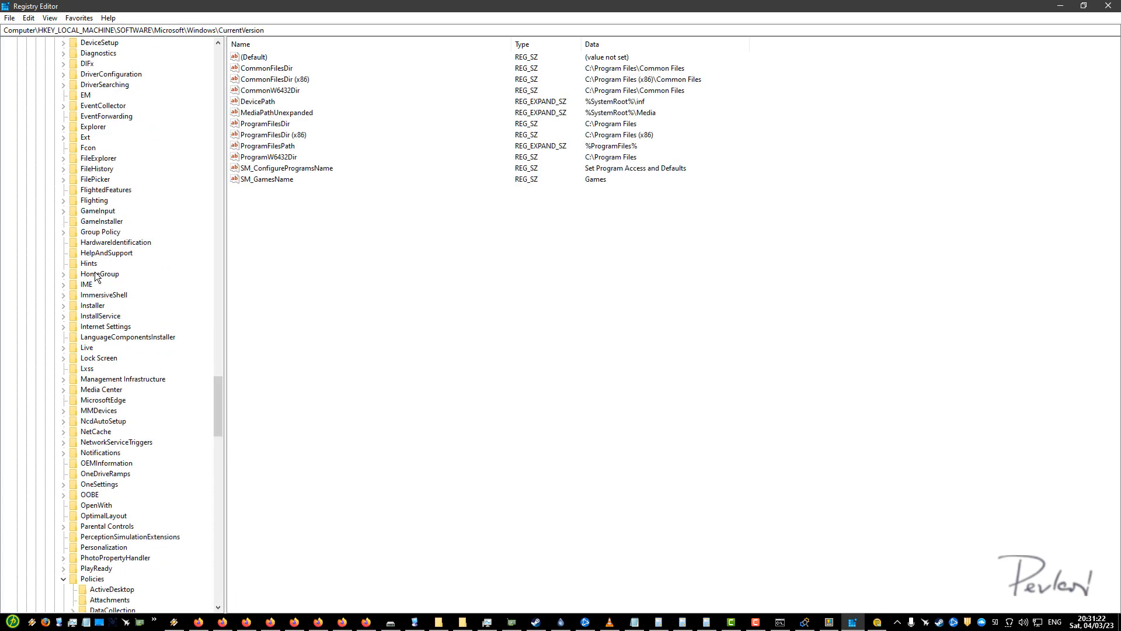
scroll(97, 276, down, 9)
click(93, 294)
click(99, 379)
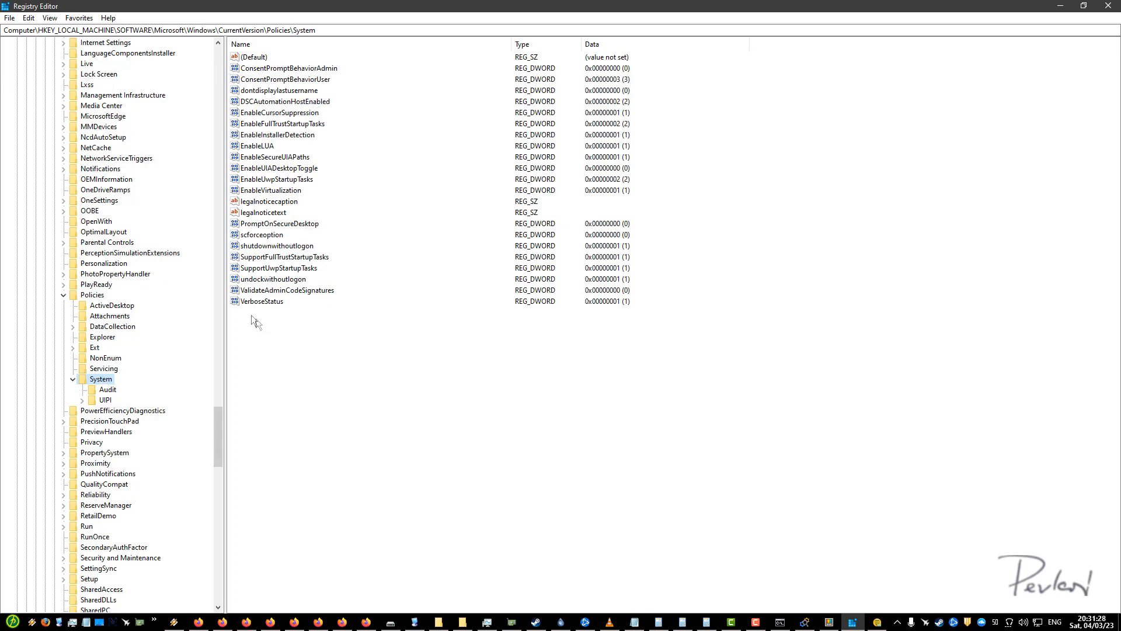
- Create a new DWORD (32-bit) value in the Policies\System key, keeping its default name
click(271, 301)
right_click(307, 365)
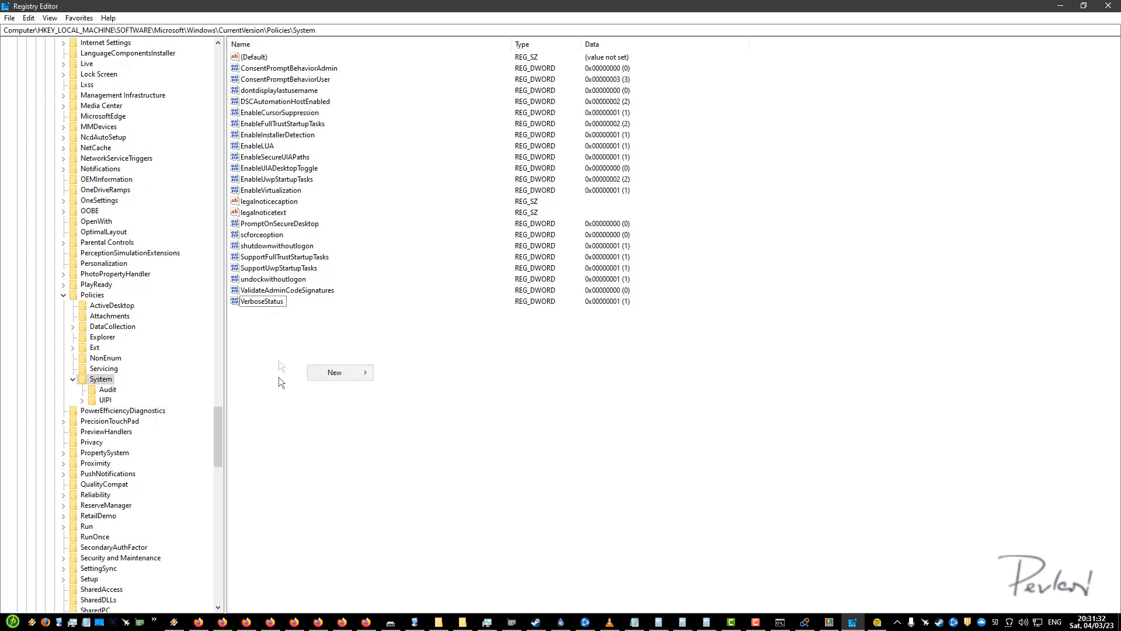
mouse_move(344, 374)
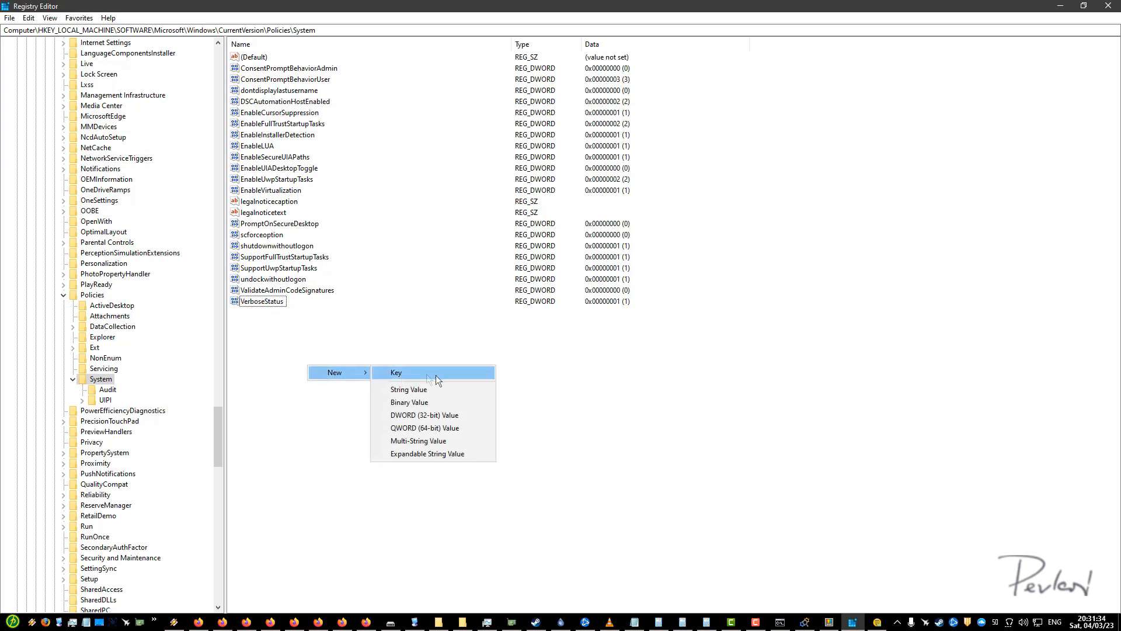
click(453, 415)
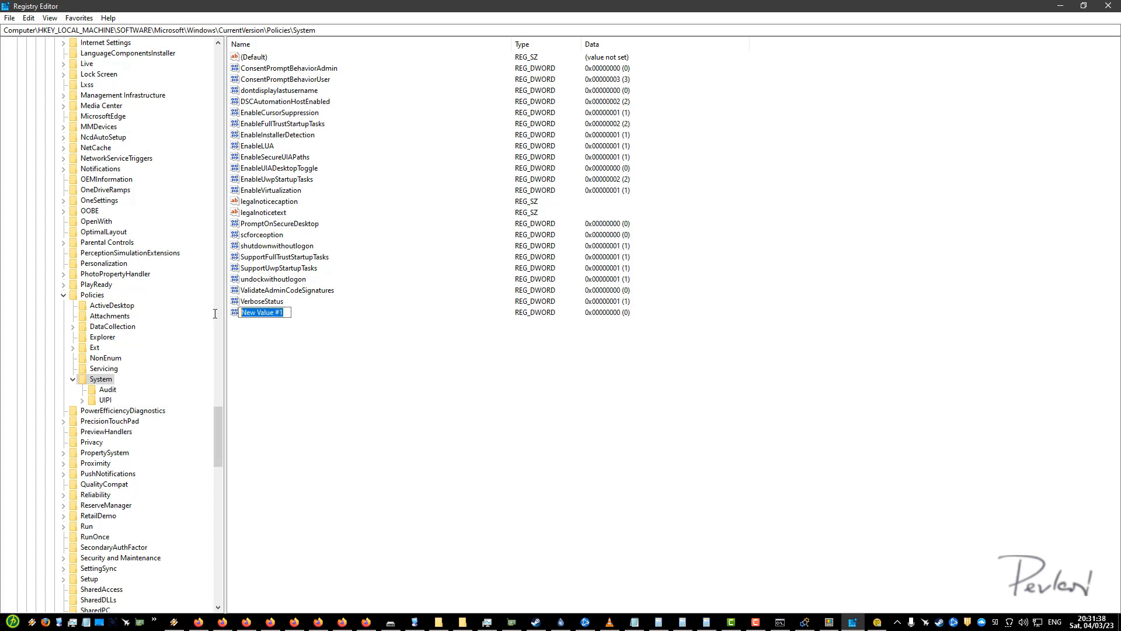
key(Return)
- Delete the newly created DWORD value from the System key and confirm the deletion
right_click(265, 310)
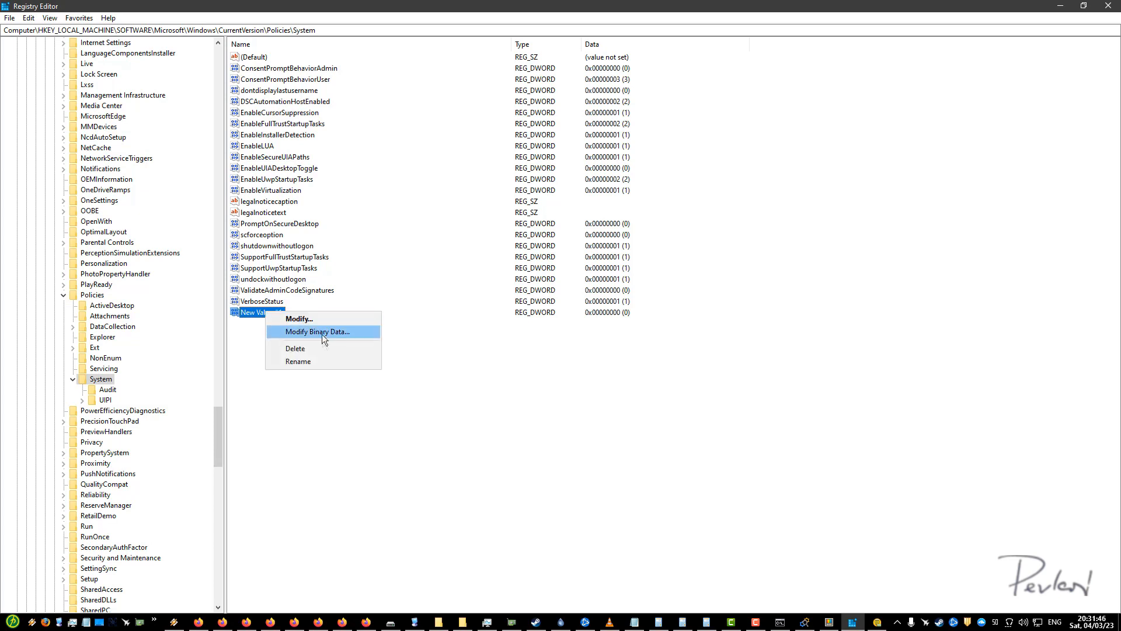
click(328, 347)
click(637, 317)
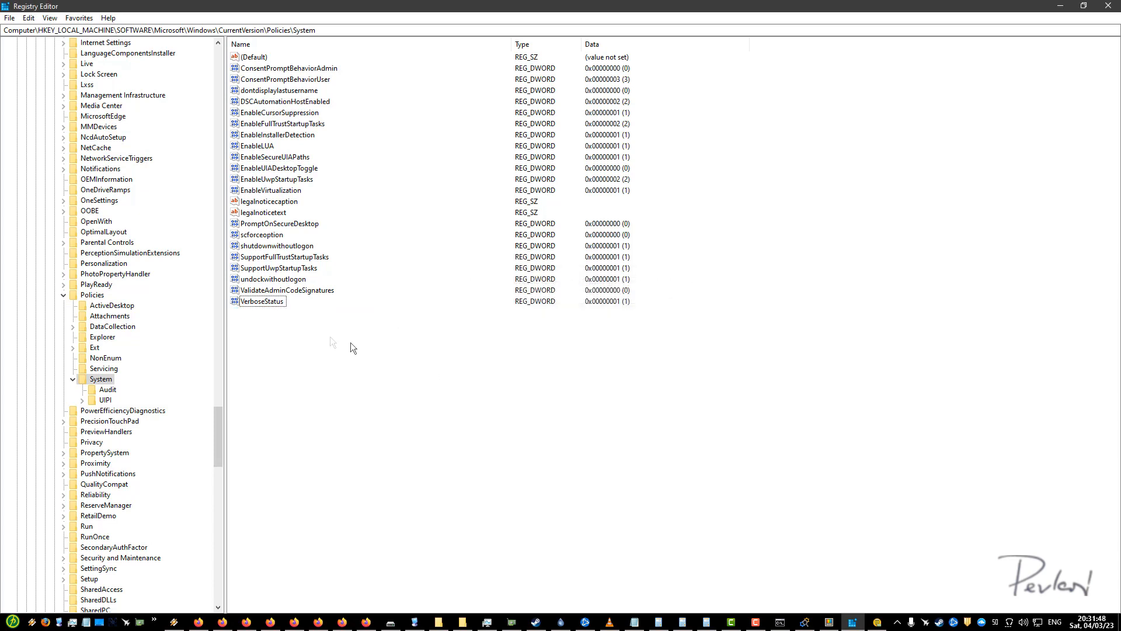
- Set the VerboseStatus DWORD in the Policies\System key to 1 in hexadecimal and confirm the value
double_click(262, 302)
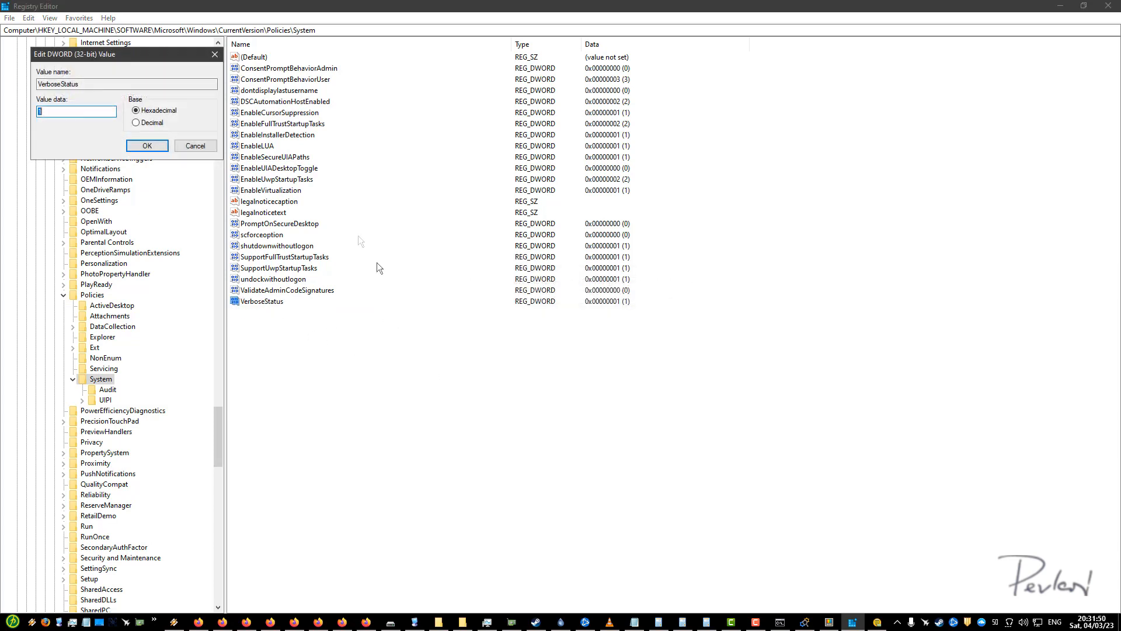
drag(153, 54, 377, 216)
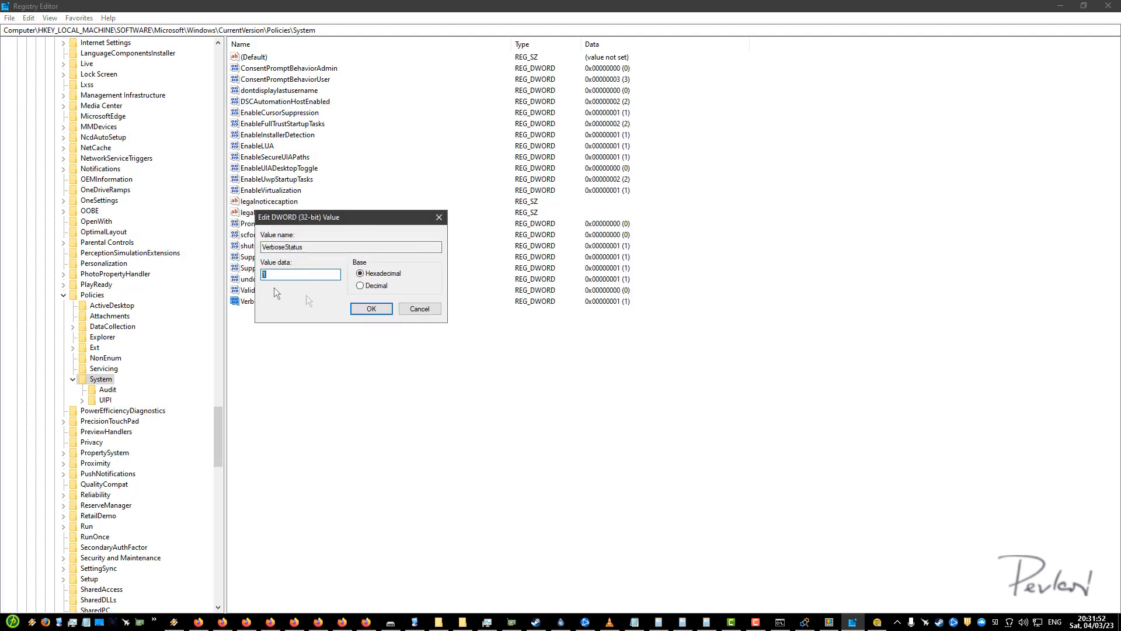
text(1)
key(Return)
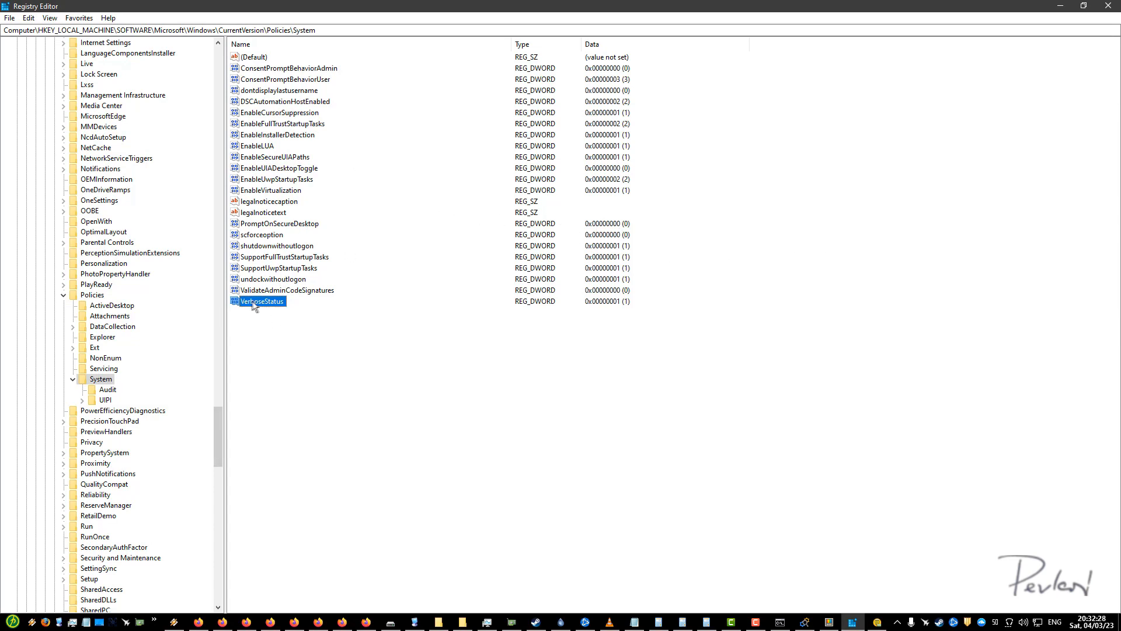
double_click(281, 301)
drag(199, 54, 380, 198)
click(329, 290)
- Minimize Registry Editor and refresh the desktop
click(1061, 6)
right_click(177, 204)
click(236, 235)
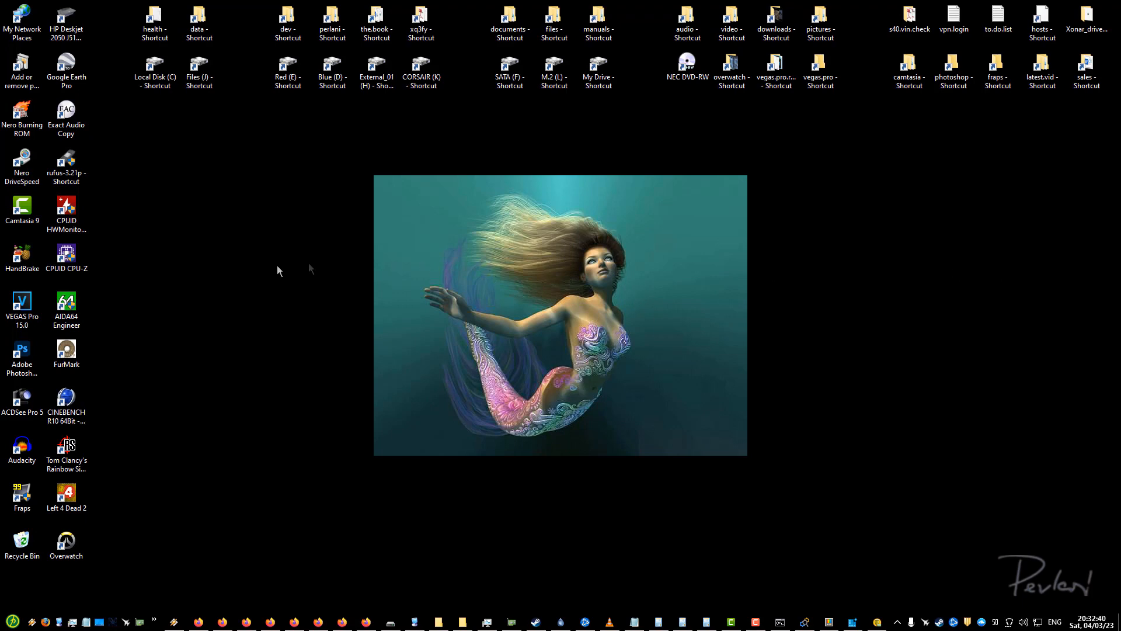
- Find gpedit.msc and run it as administrator, maximizing the Local Group Policy Editor and widening its tree pane
click(12, 620)
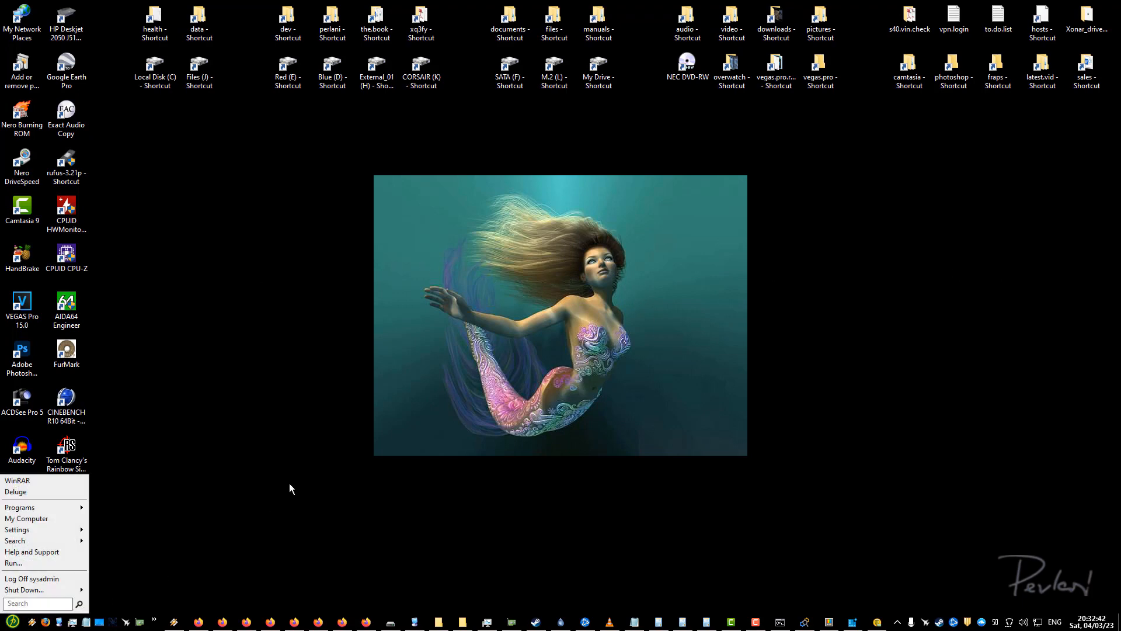
text(gped)
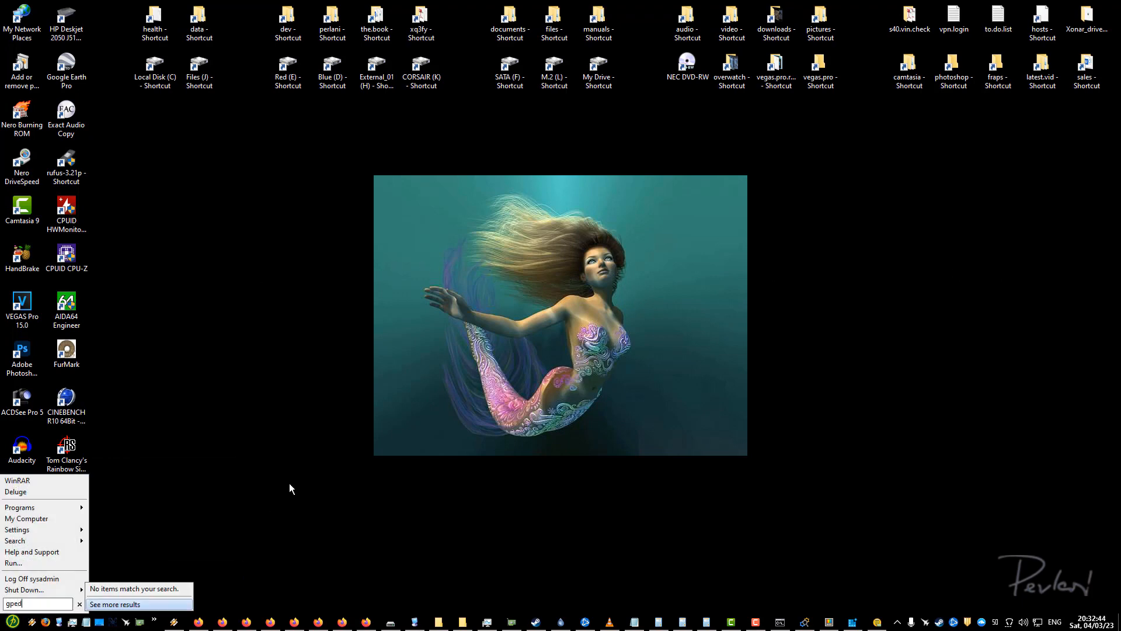
text(it.msc)
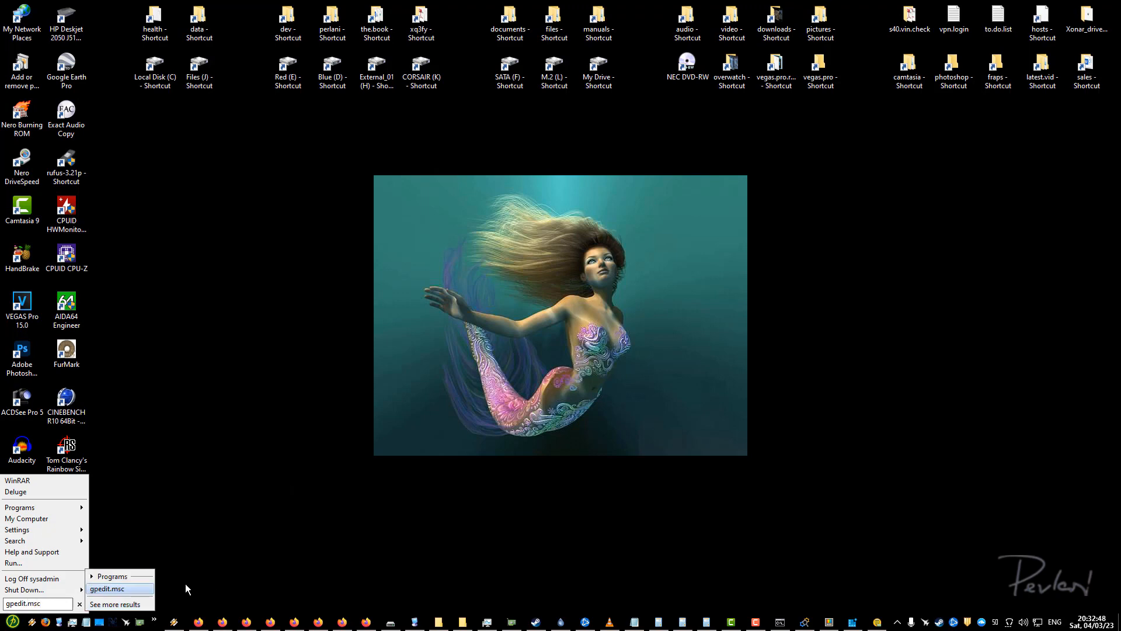
right_click(144, 590)
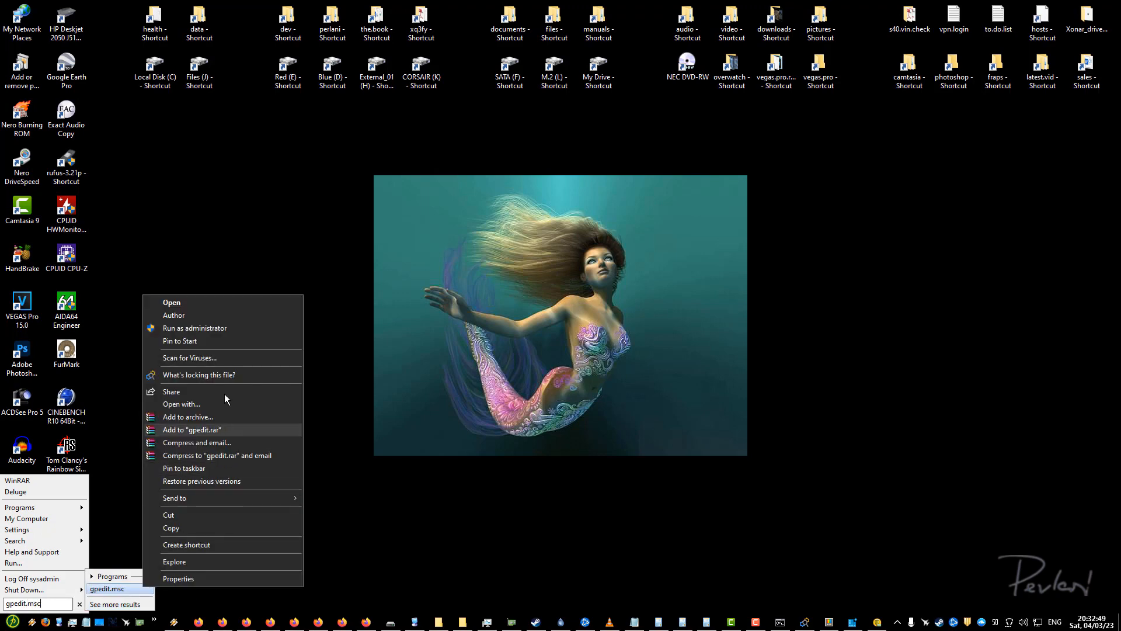
click(228, 327)
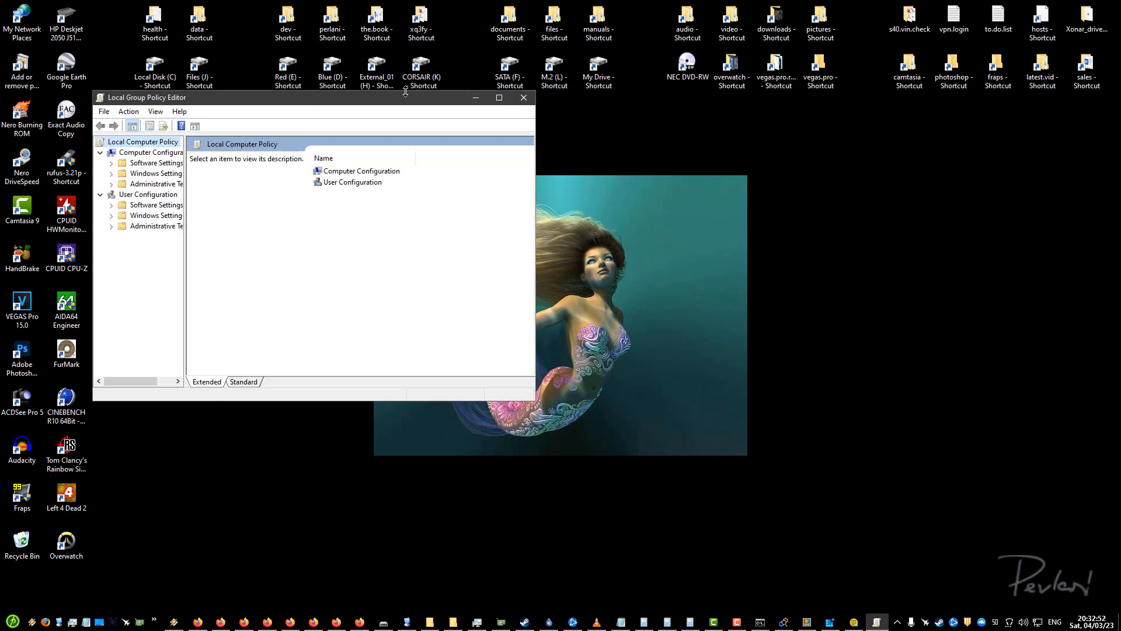
drag(435, 92, 556, 0)
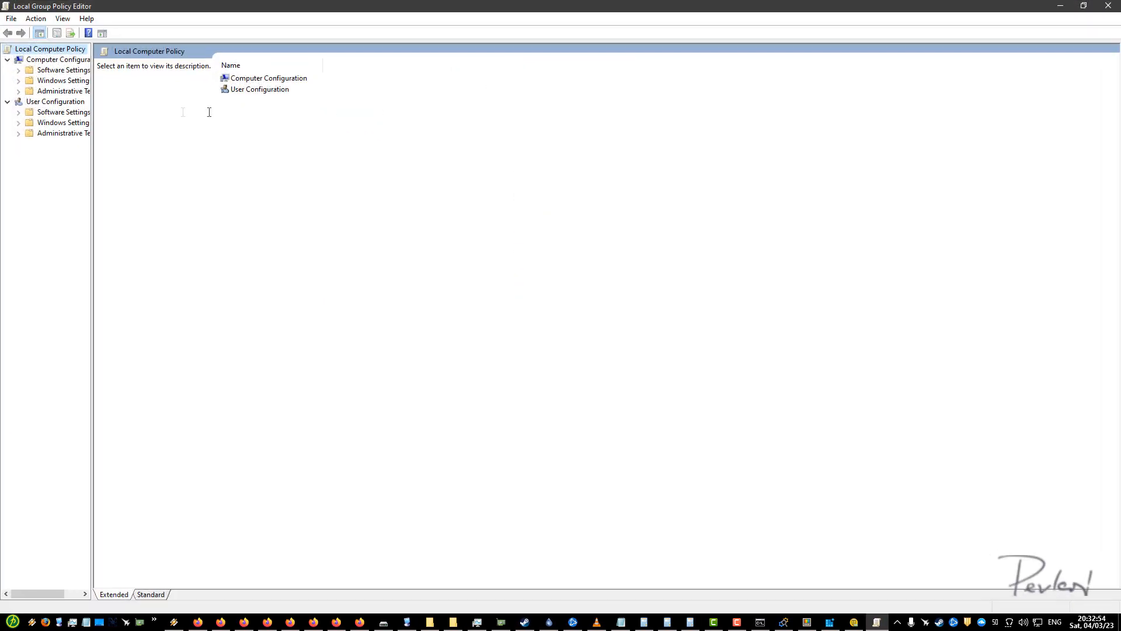
drag(93, 223, 304, 228)
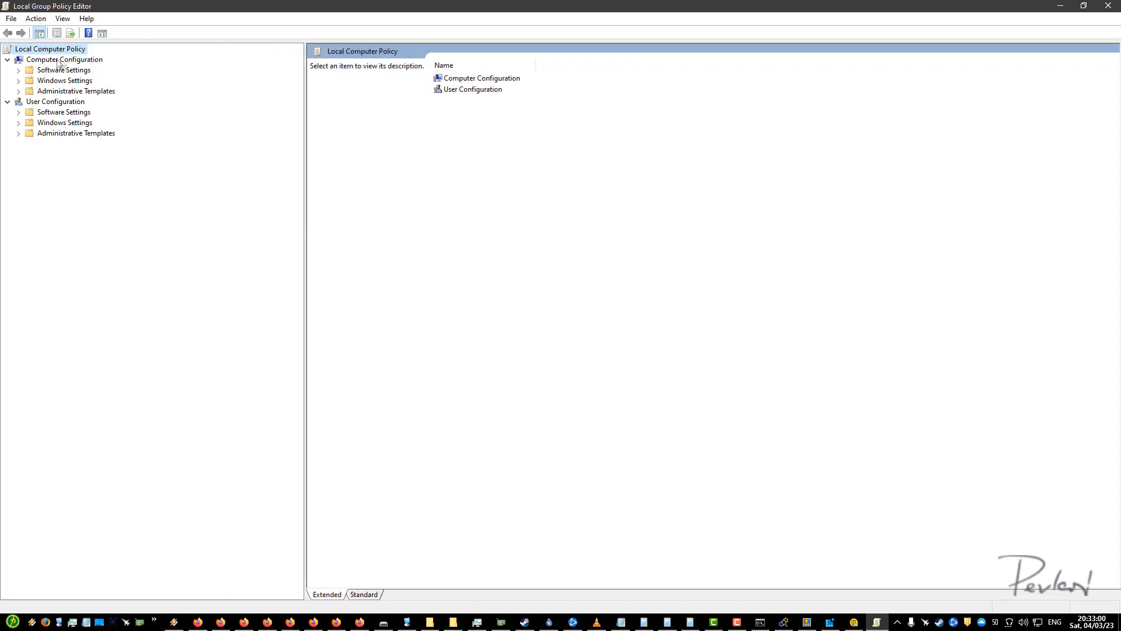
- Open the System folder under Computer Configuration > Administrative Templates and select the policy "Display highly detailed status messages"
click(19, 91)
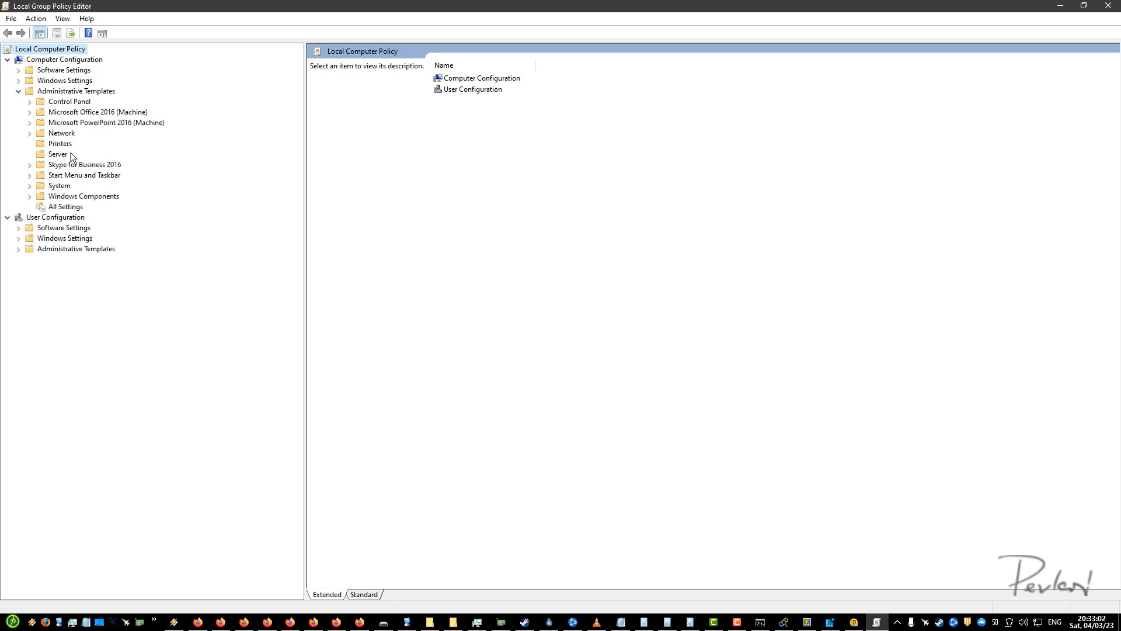
click(28, 185)
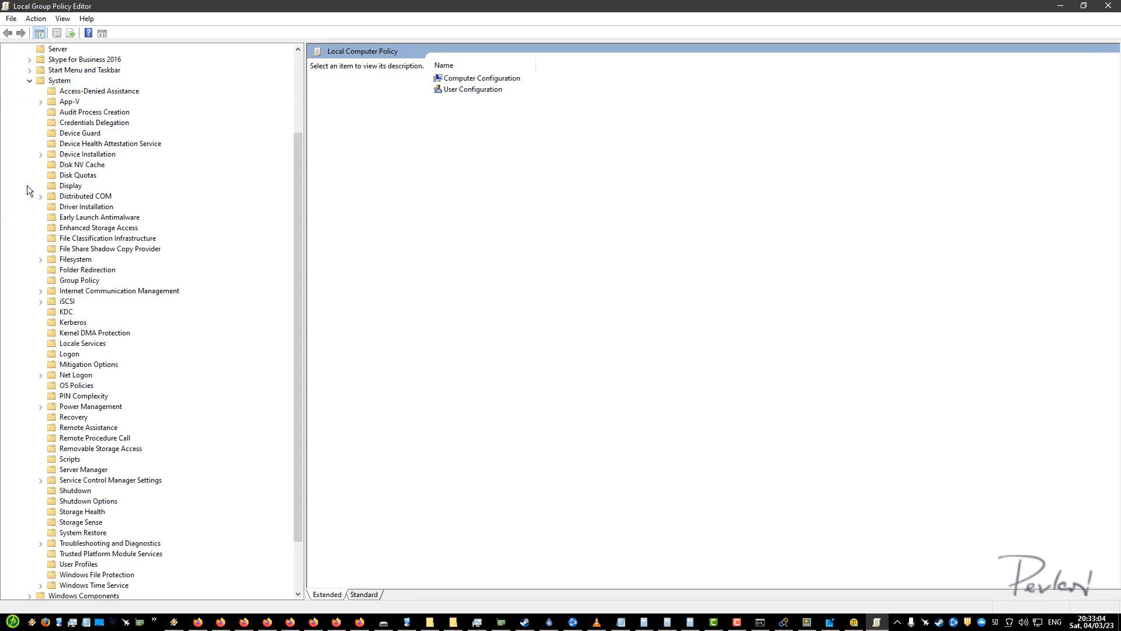
click(63, 82)
scroll(615, 201, down, 2)
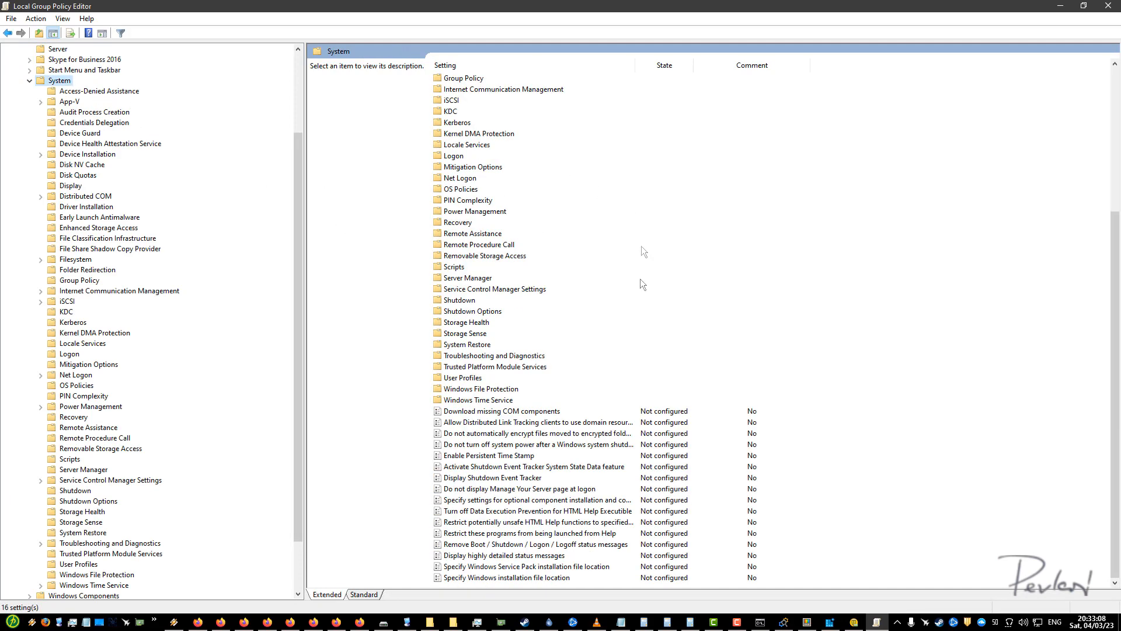
click(466, 555)
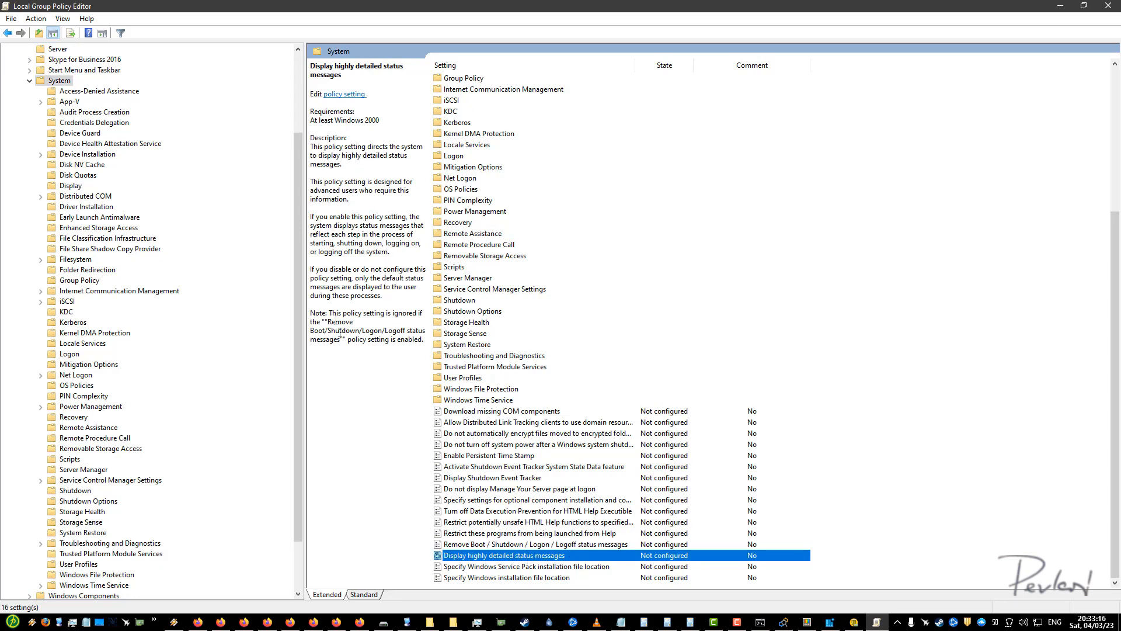
- Open the "Display highly detailed status messages" policy, choose Enabled, and close its dialog without applying the change
double_click(591, 556)
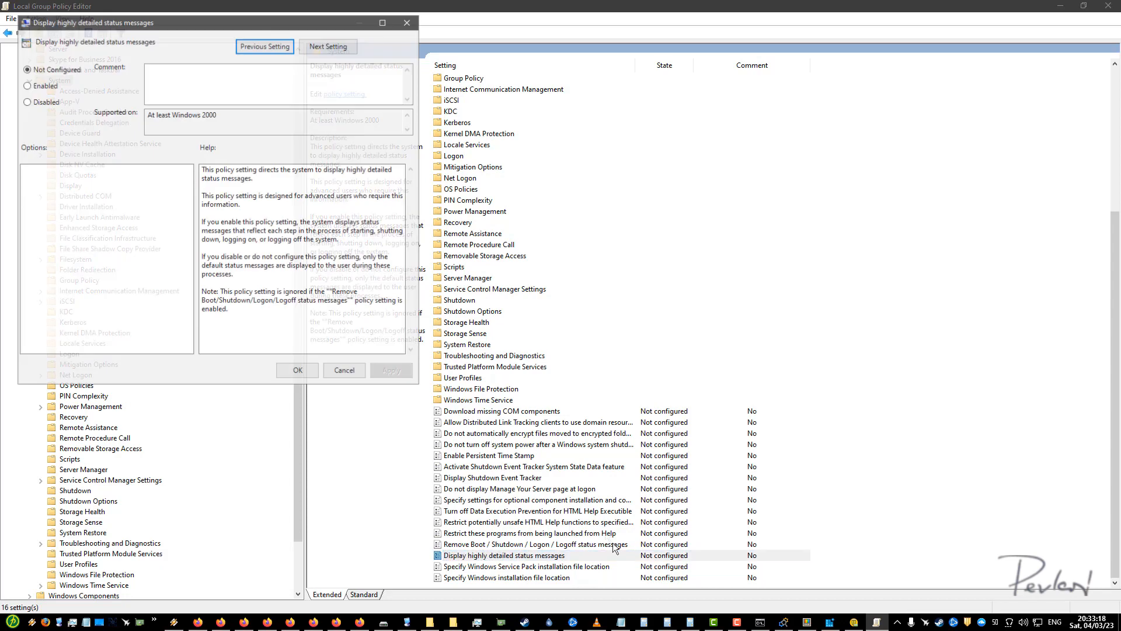
click(177, 152)
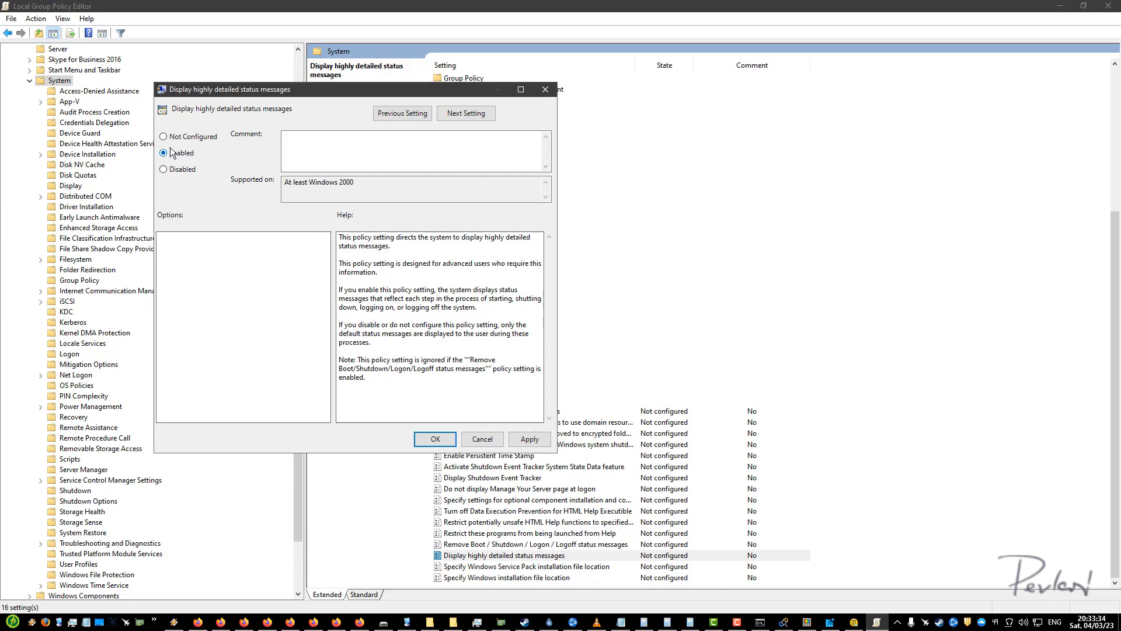
click(544, 89)
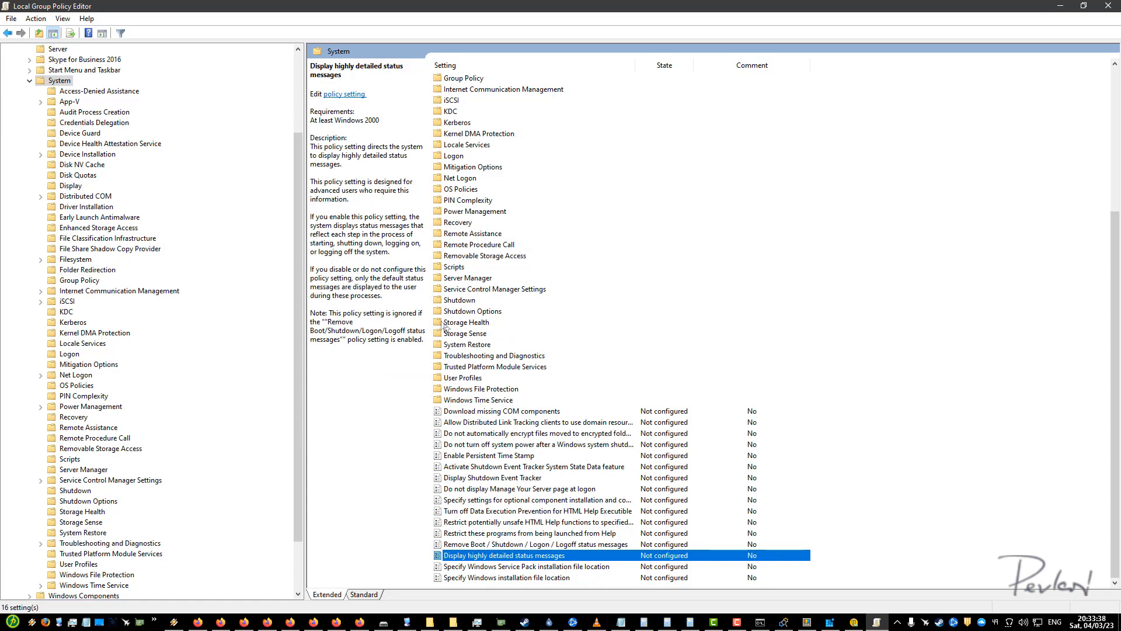
- Minimize the Local Group Policy Editor and refresh the desktop
click(1060, 6)
right_click(189, 107)
click(229, 137)
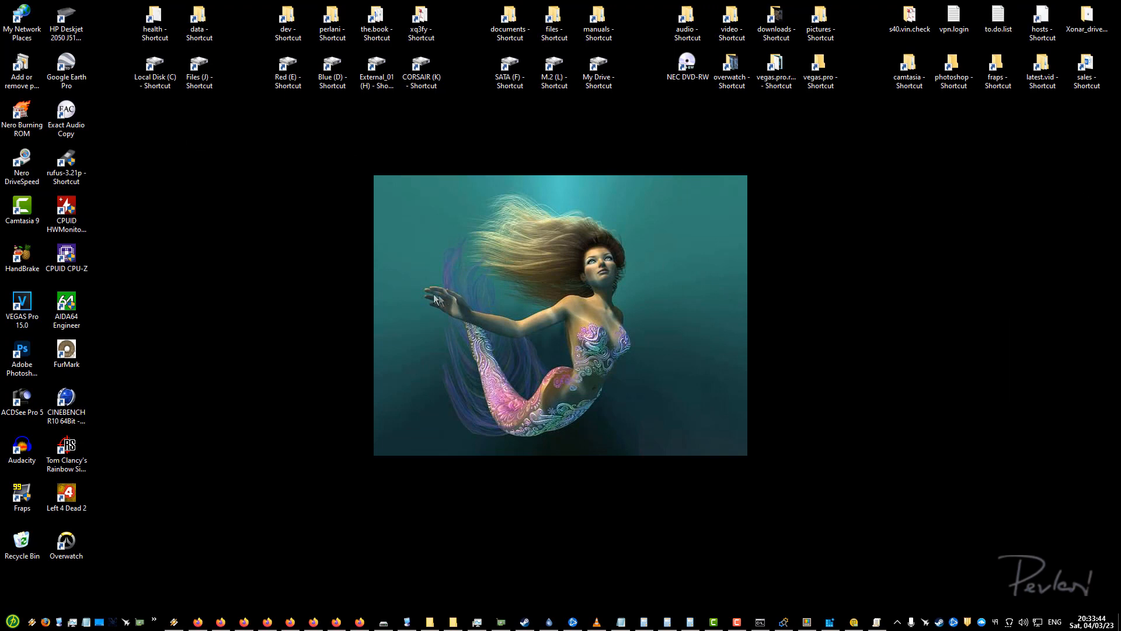
drag(177, 126, 984, 295)
drag(227, 159, 194, 185)
right_click(148, 236)
click(179, 270)
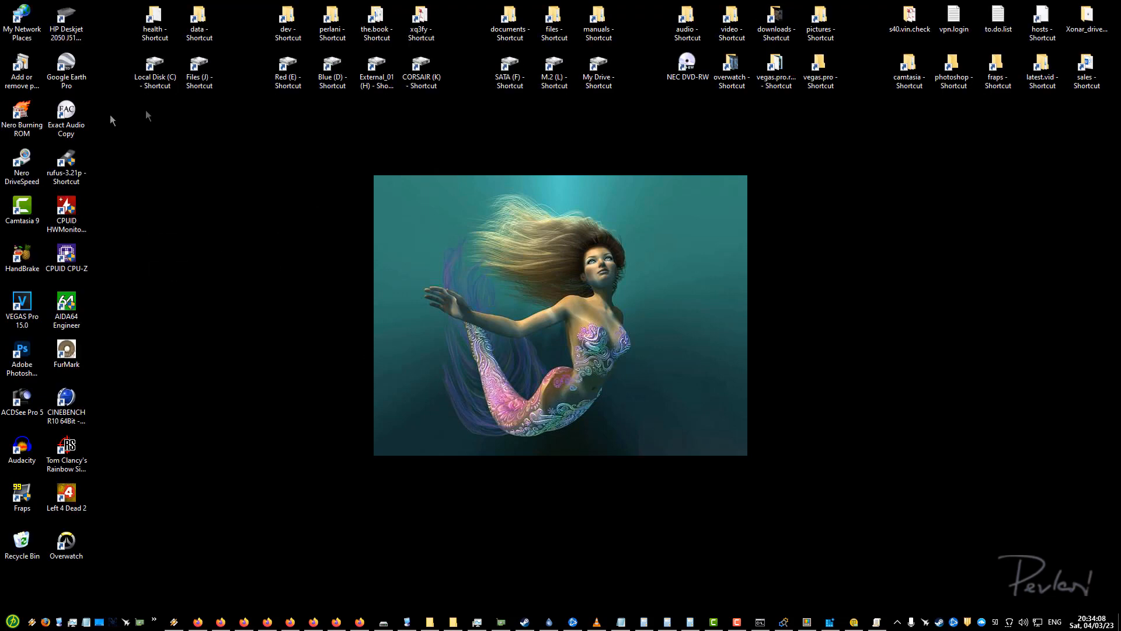